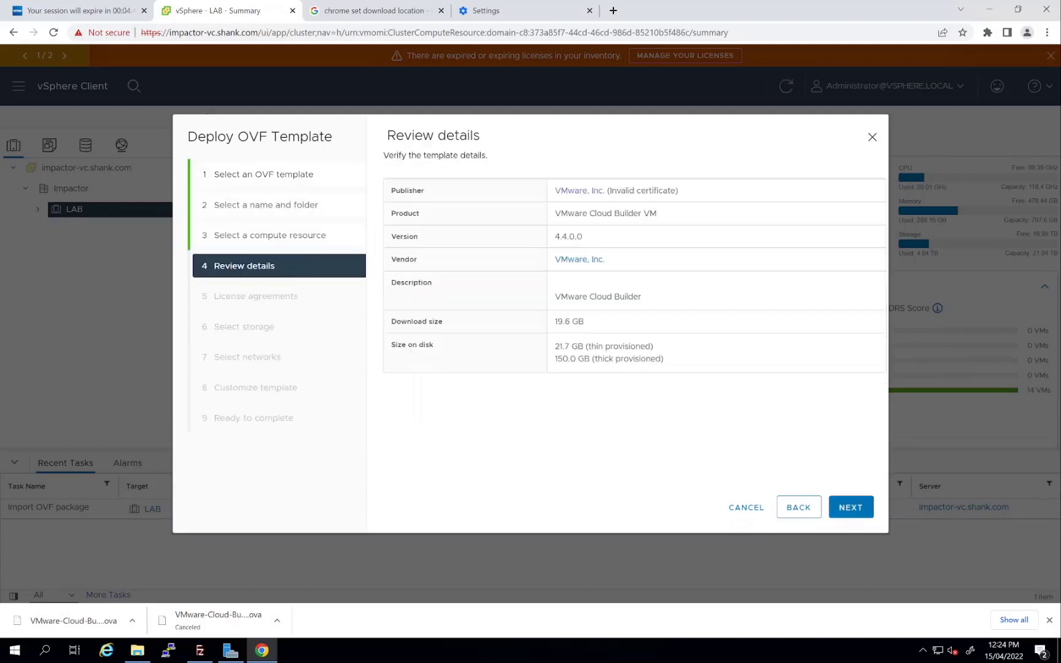
Accept all license agreements for the Cloud Builder 4.4.0.0 OVF and advance to storage selection
click(847, 507)
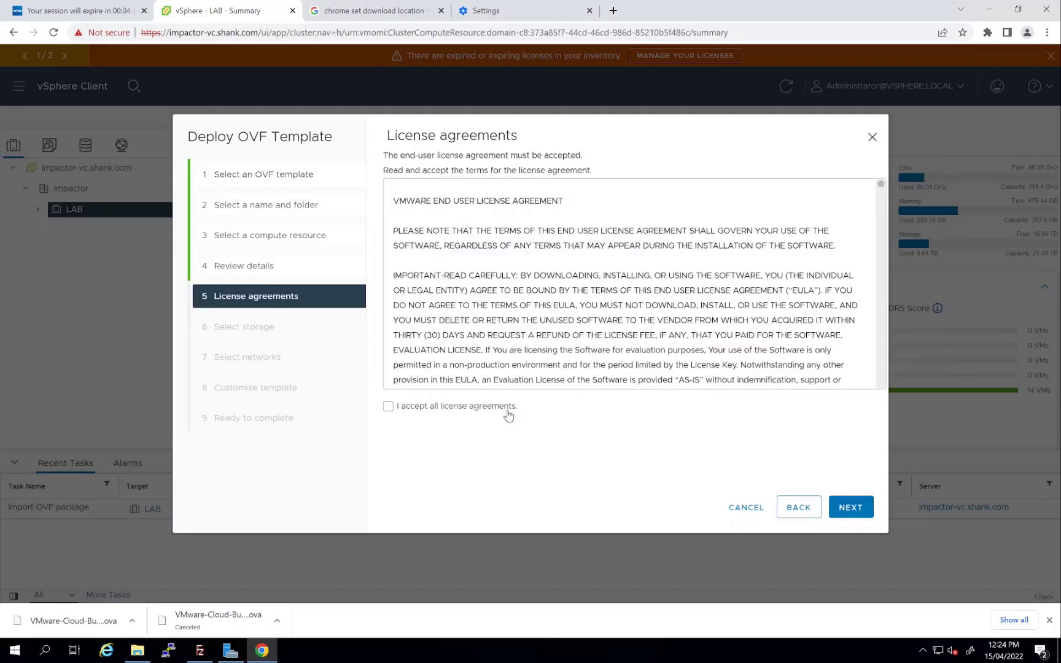
click(504, 407)
click(860, 502)
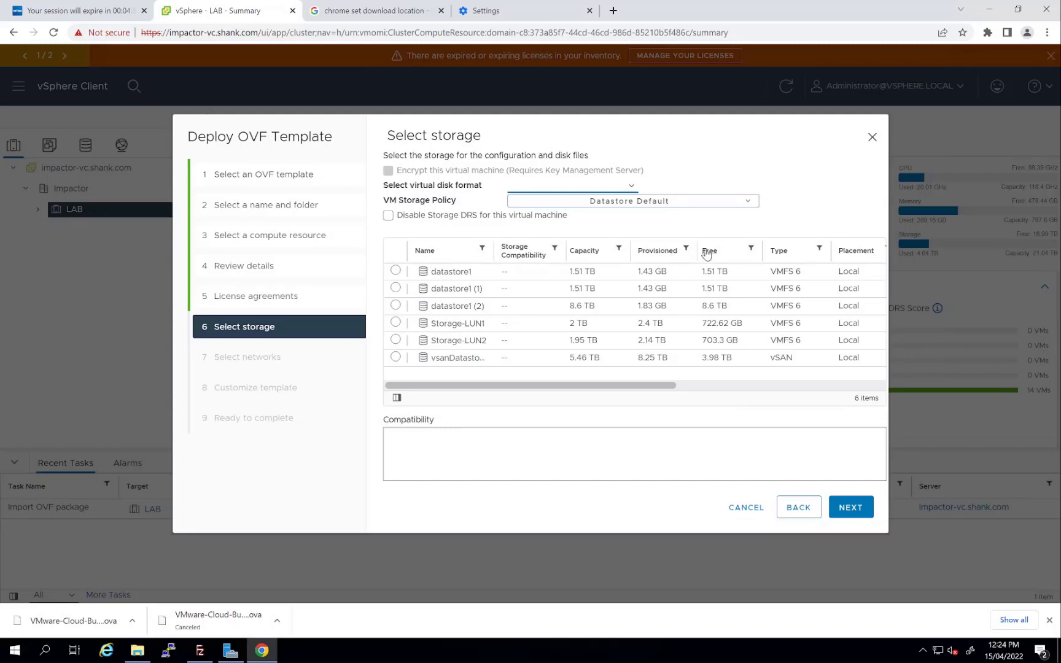
Sort the datastores by free space and place the VM on Storage-LUN2
click(722, 252)
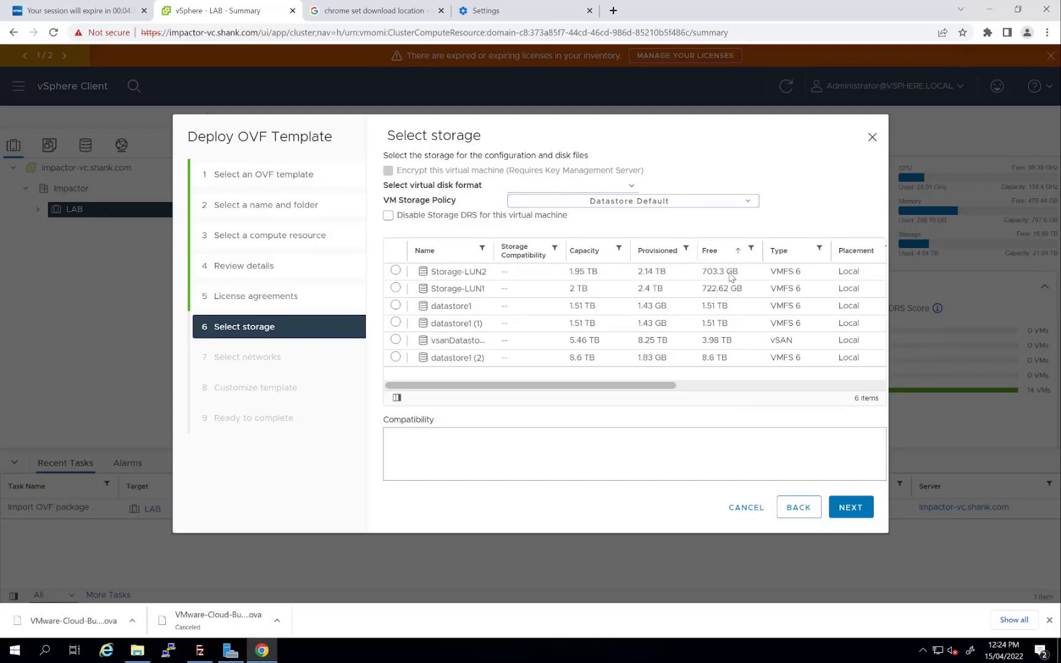
click(396, 271)
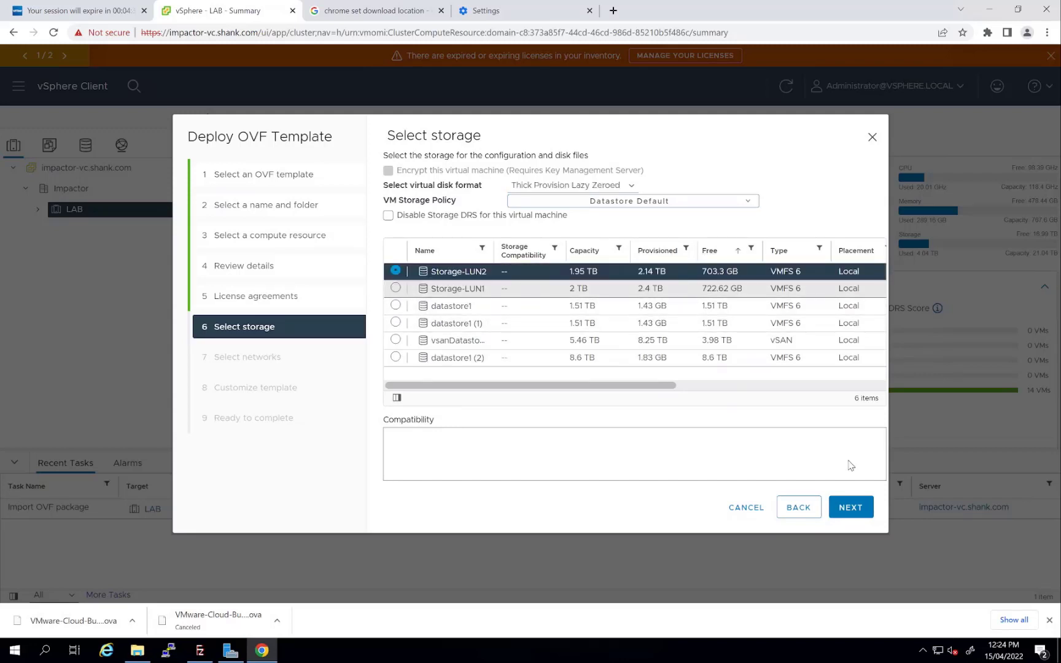
click(849, 506)
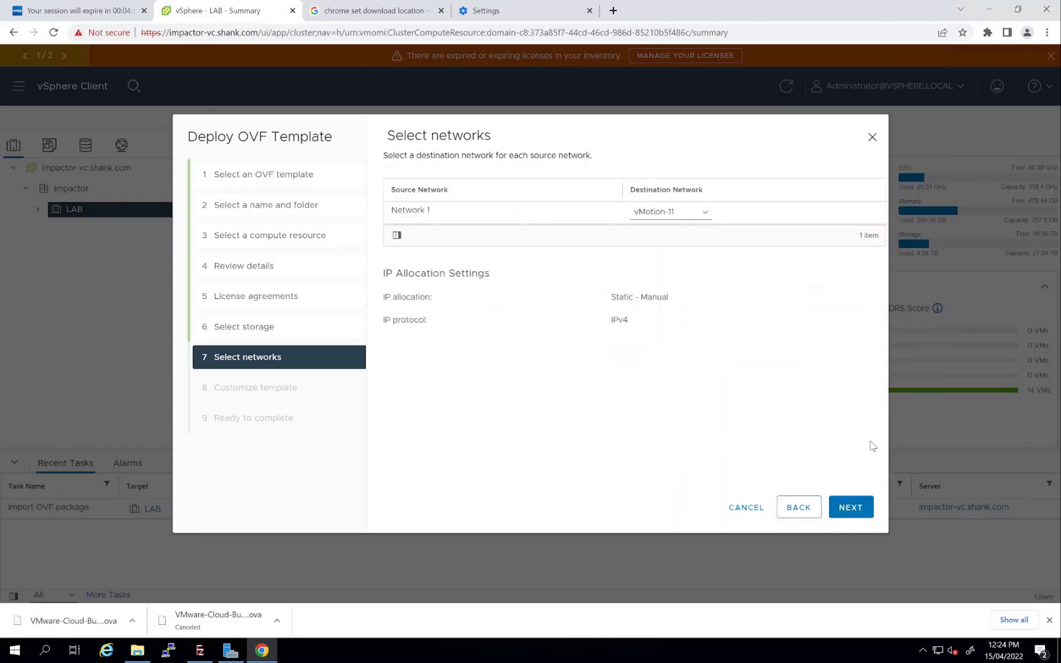
Map Network 1 to the vlan63 destination network and continue to template customization
click(653, 213)
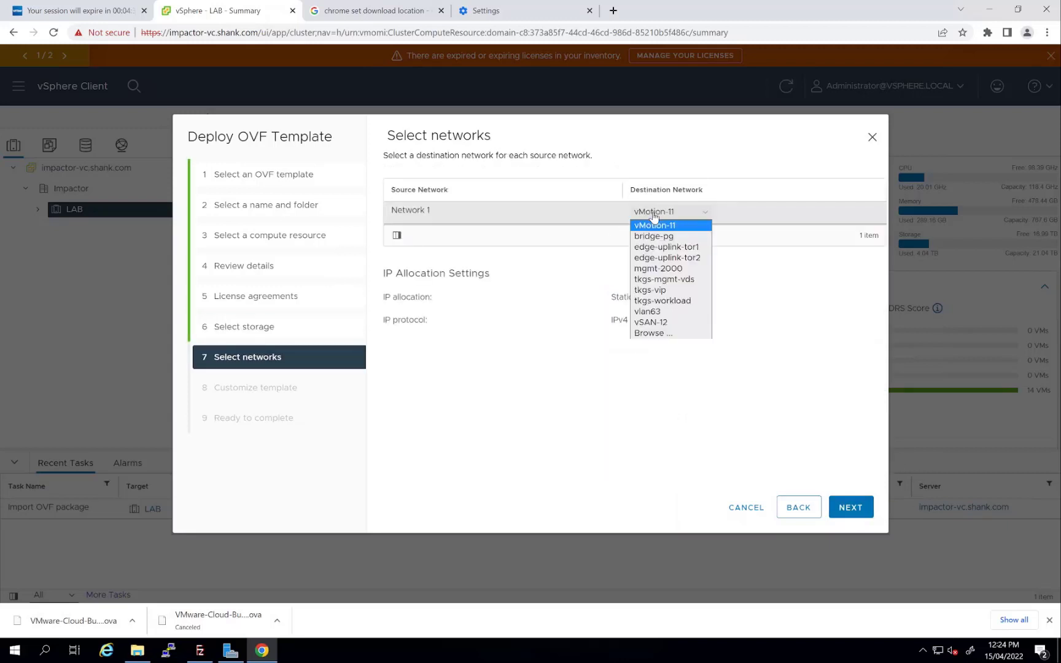
click(652, 311)
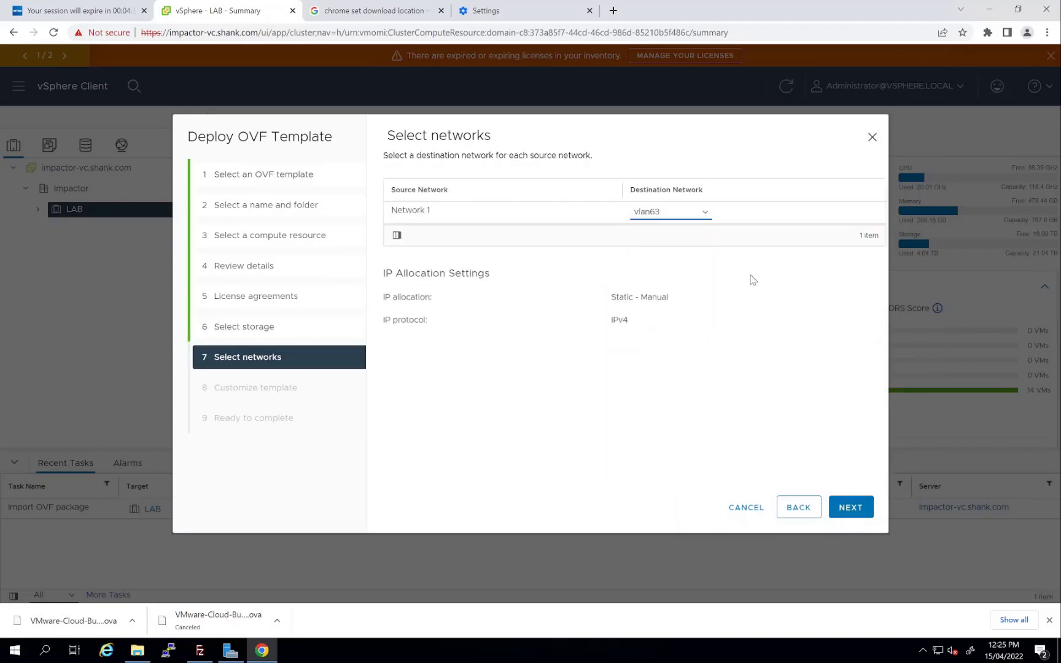
click(850, 508)
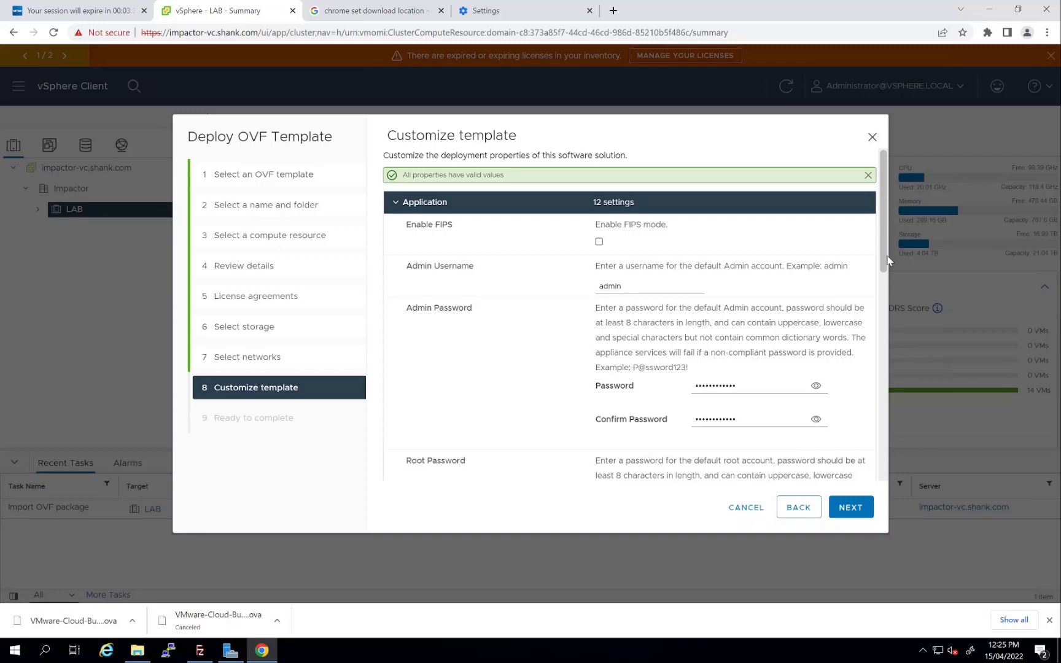
Verify hostname cb, IP 192.168.63.180, gateway 192.168.63.1, DNS/NTP 192.168.63.101, then continue to Ready to complete
click(884, 281)
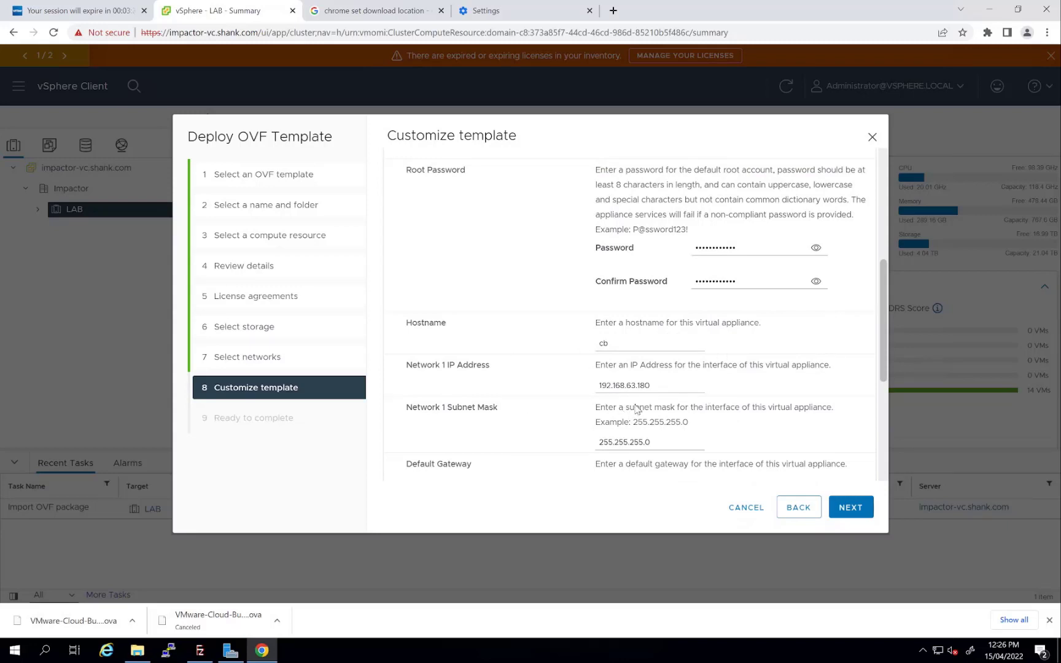
scroll(650, 416, down, 1)
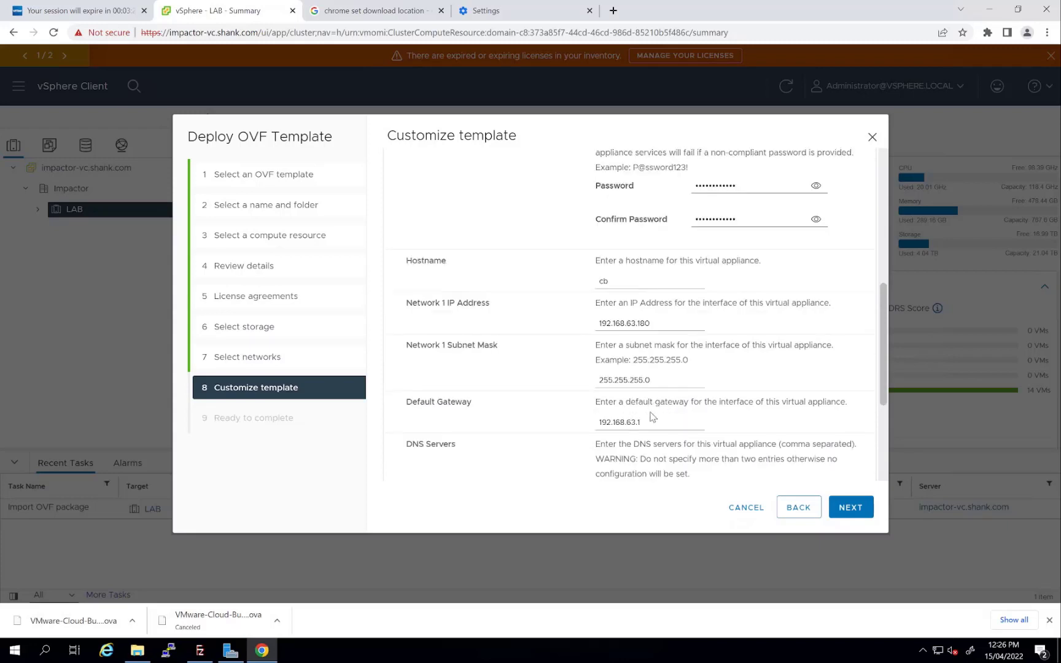
scroll(652, 417, down, 3)
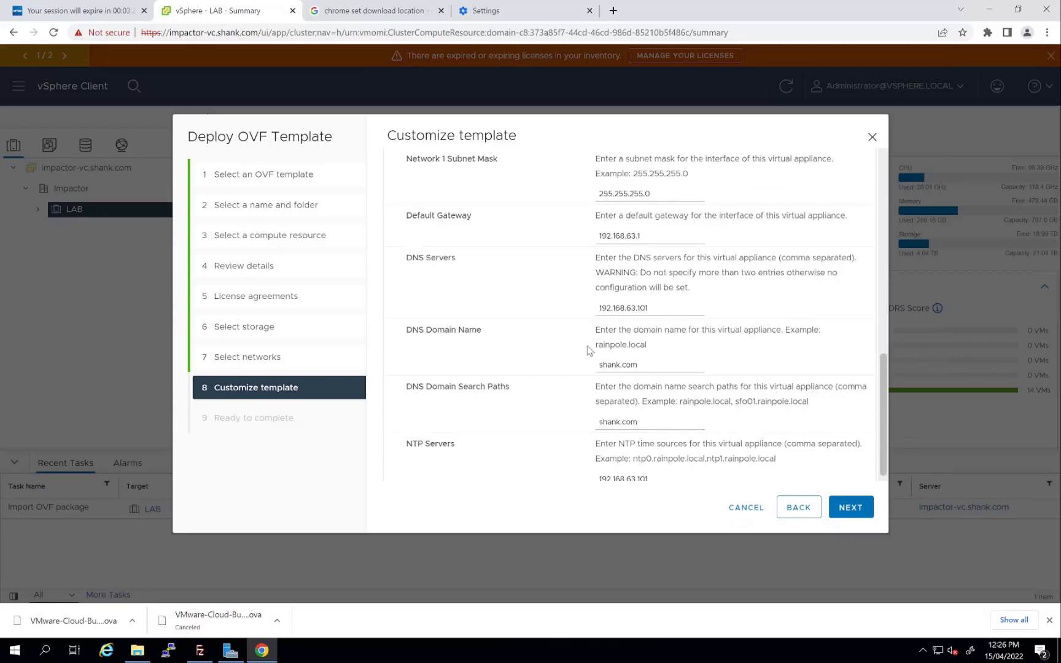
click(851, 508)
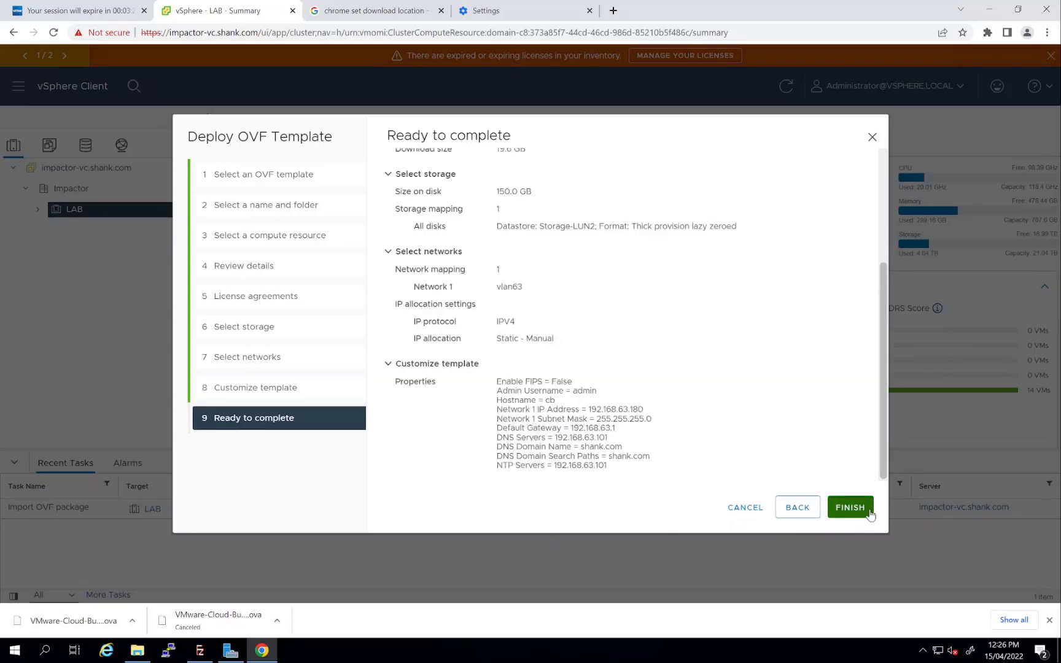
Finish deploying the cloudBuilder VM and, once powered on, switch to its 192.168.63.180 login page
click(850, 507)
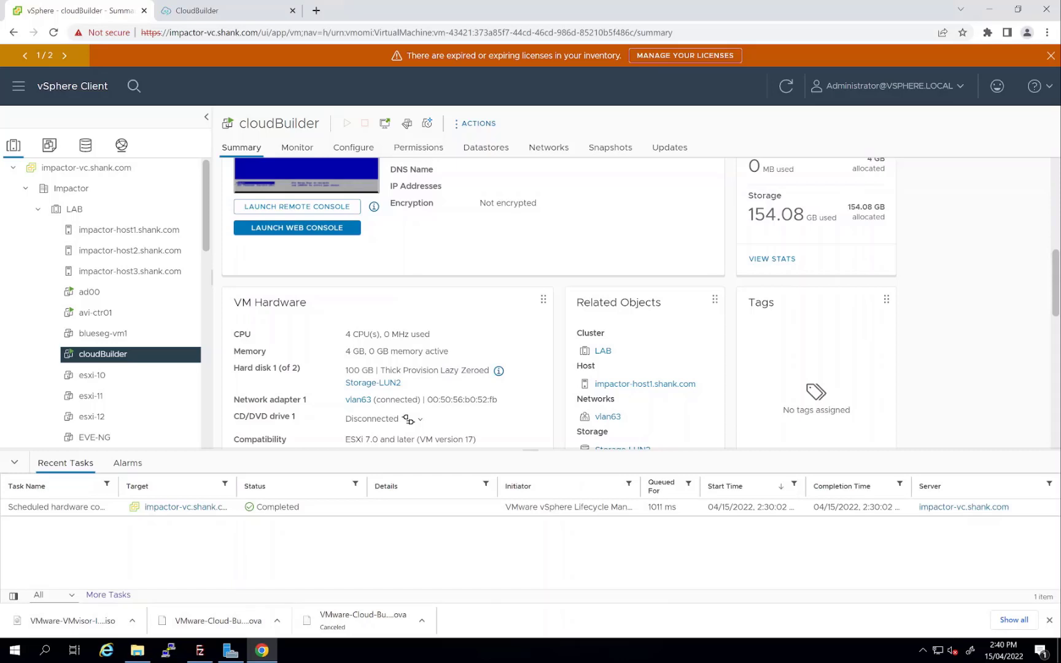
scroll(491, 258, up, 3)
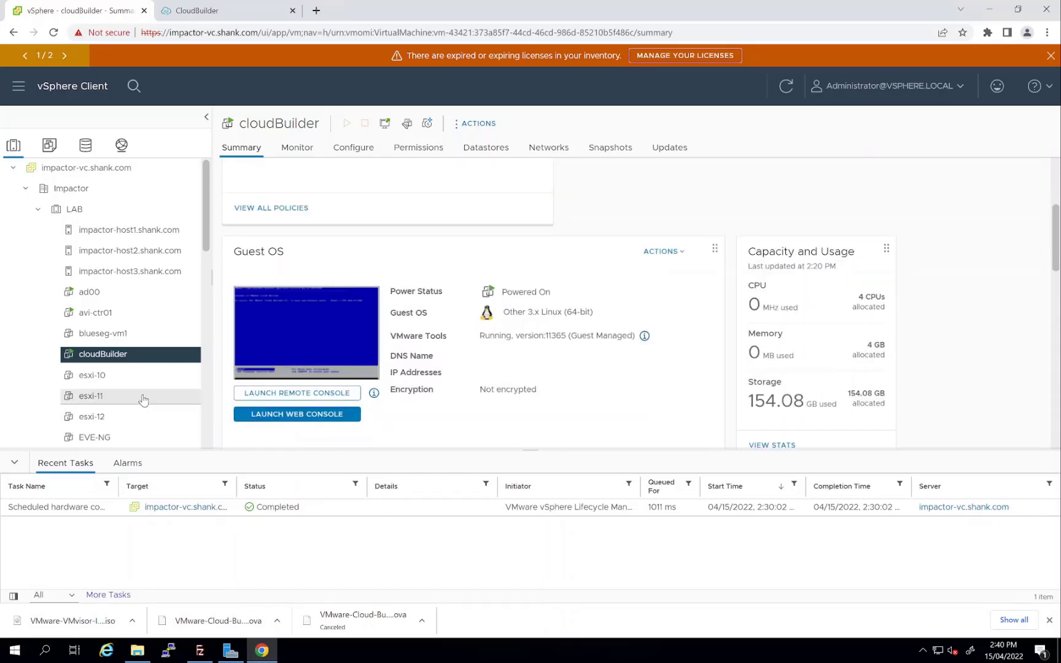
click(192, 11)
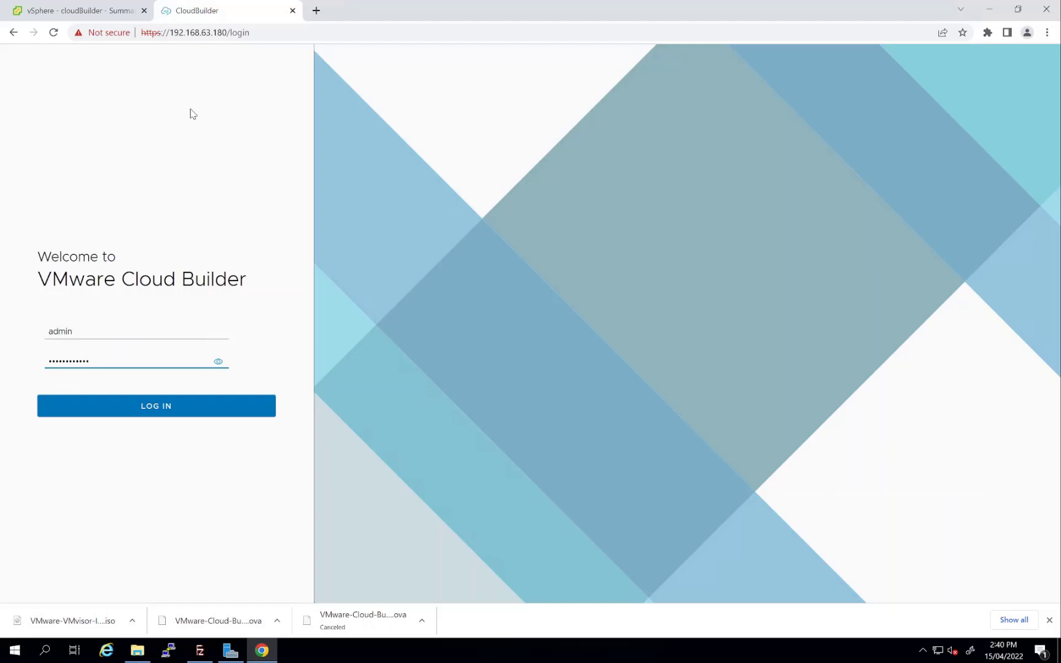
Log in as admin, agree to the EULA, and proceed with the VMware Cloud Foundation platform
click(170, 407)
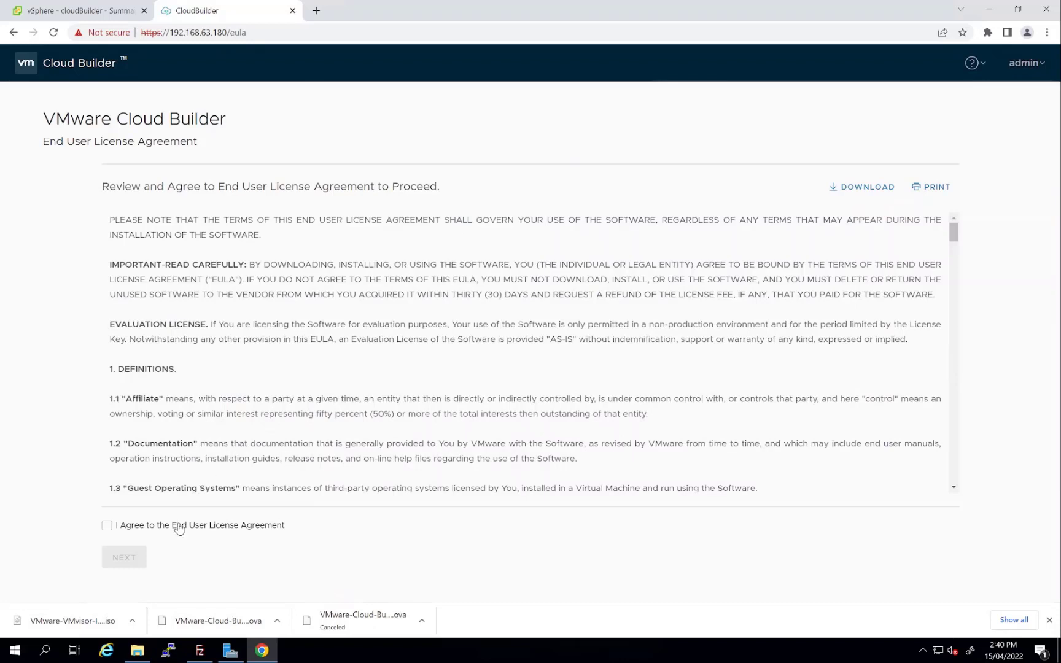
click(179, 527)
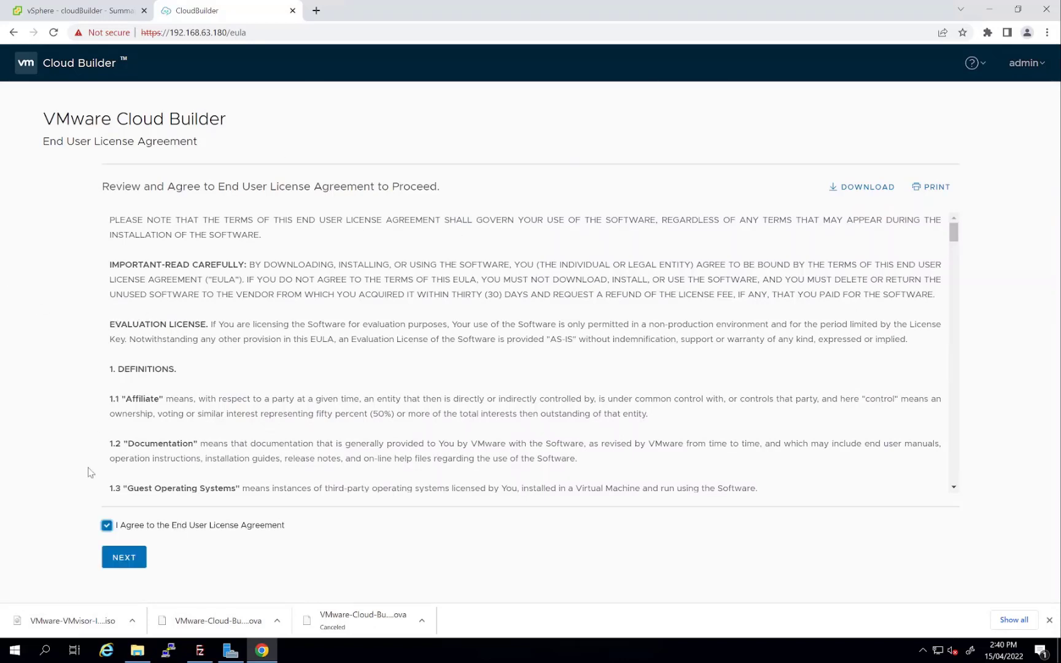
click(128, 559)
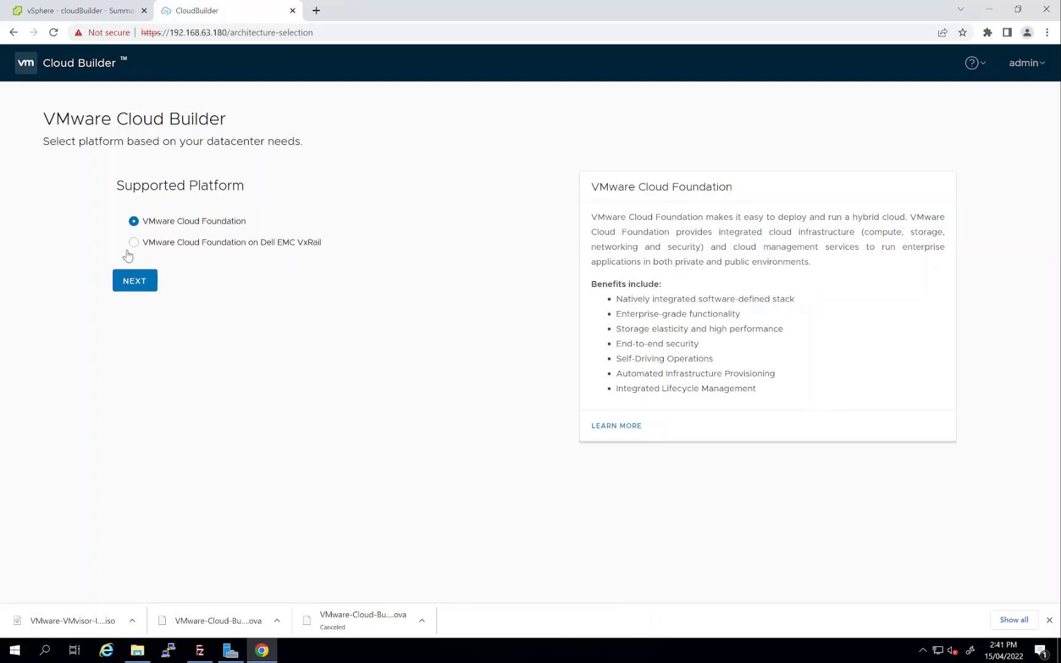
click(126, 283)
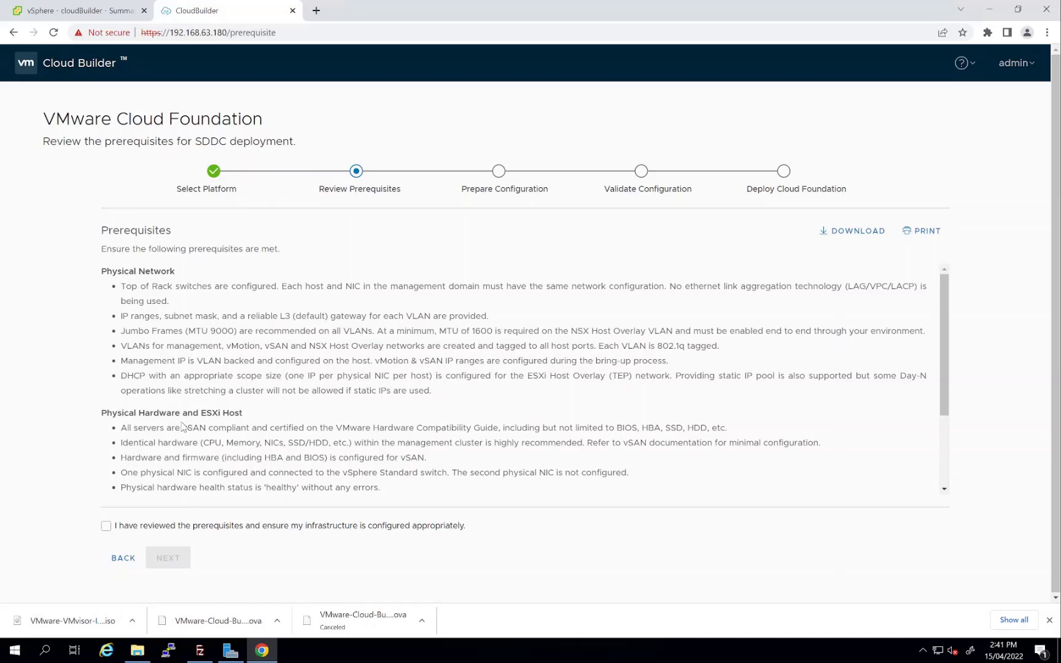
Confirm the prerequisites and download the vcf-ems-deployment-parameter_1.xlsx workbook
click(149, 526)
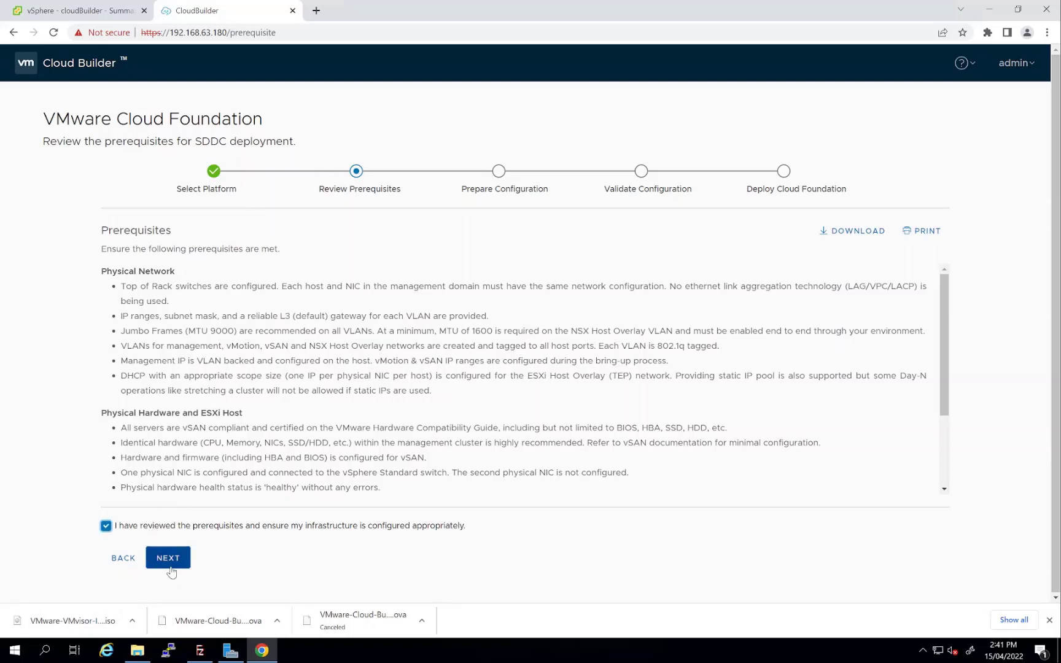
click(168, 560)
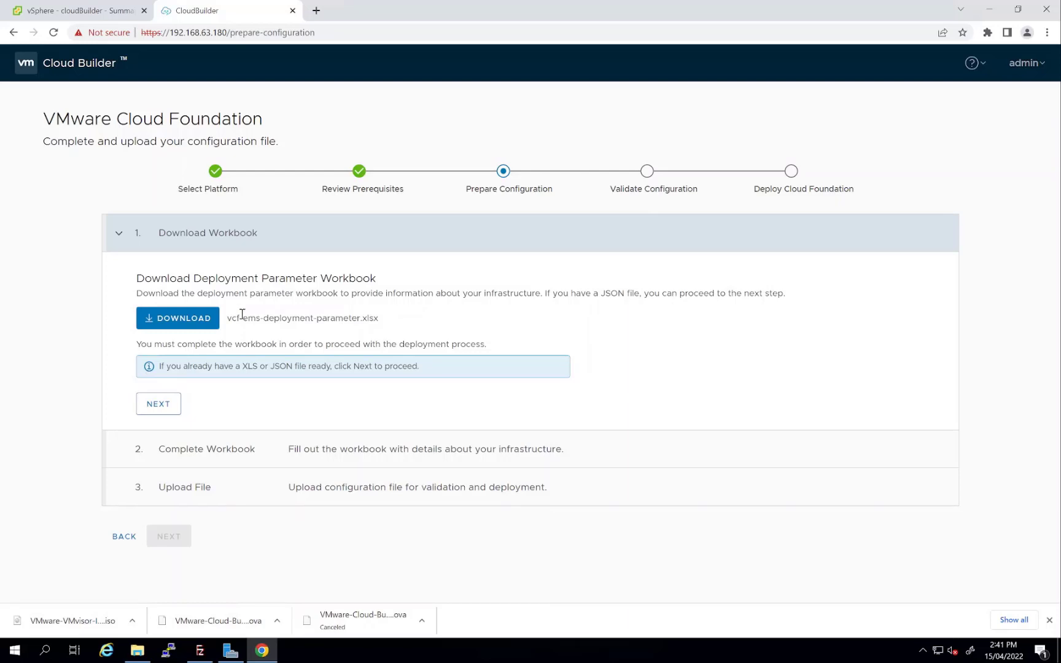
click(178, 320)
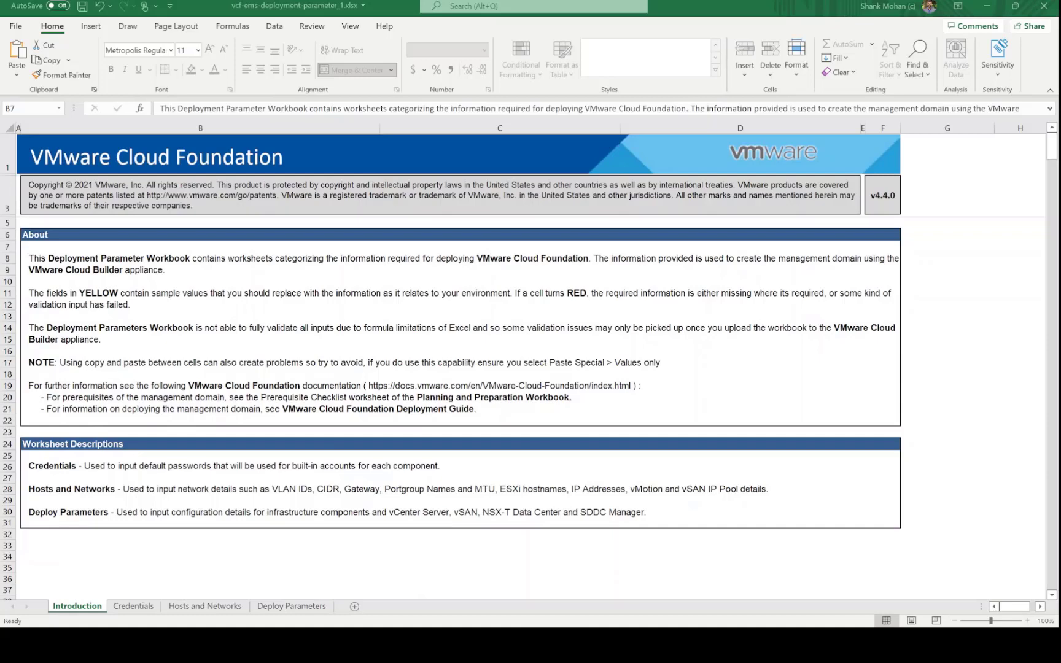
Review the default passwords on the Credentials sheet, then move to the Hosts and Networks sheet
click(136, 608)
click(583, 429)
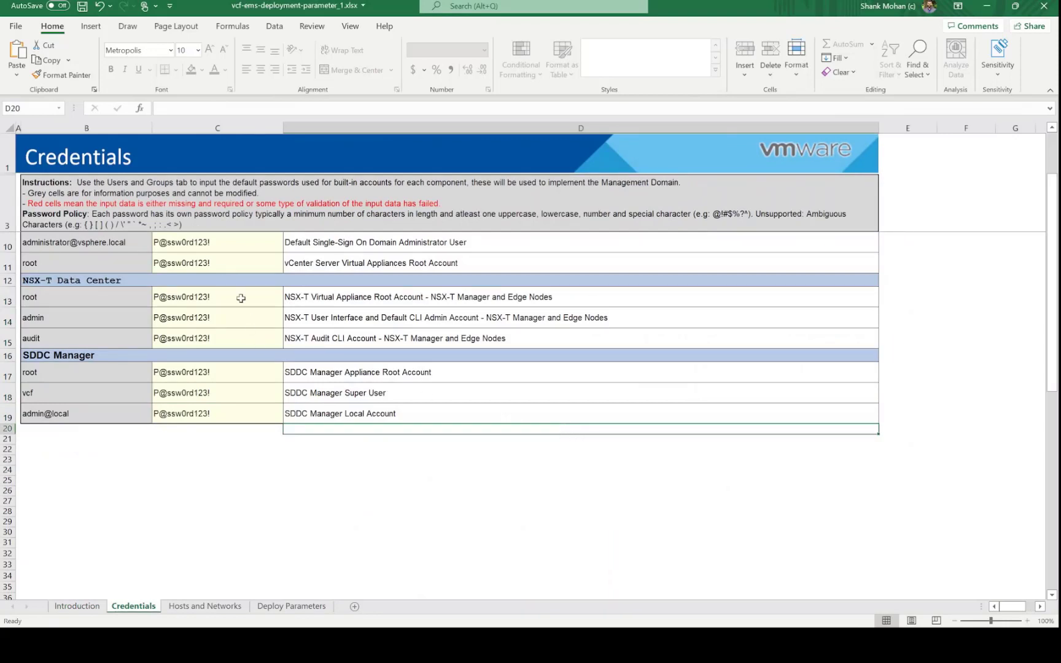
scroll(392, 241, up, 2)
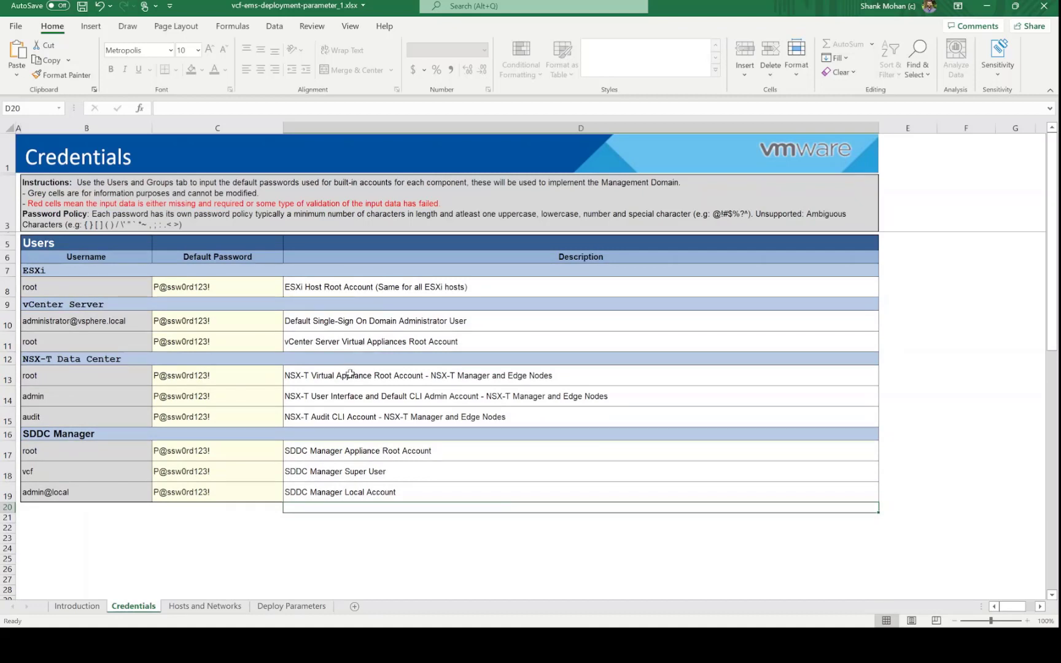
click(189, 607)
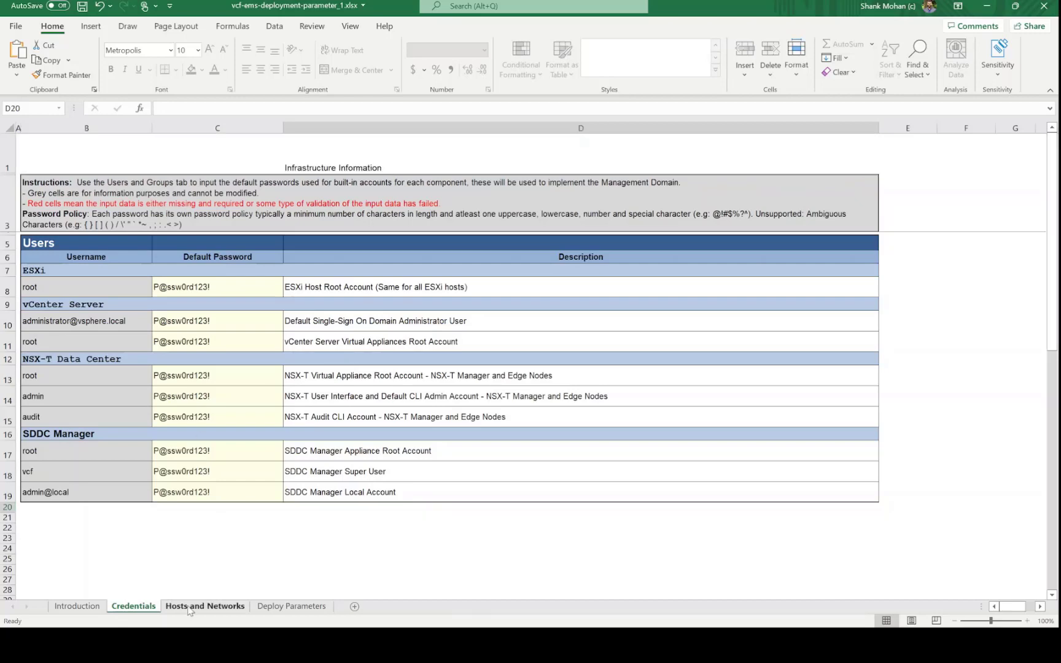
scroll(402, 411, up, 2)
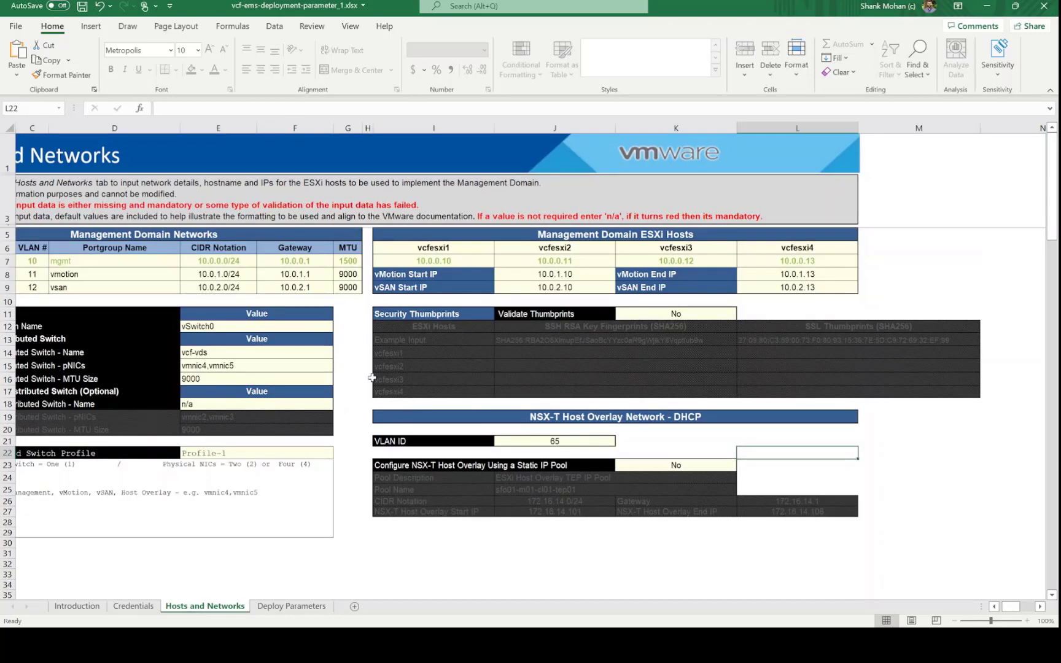
click(125, 263)
click(114, 286)
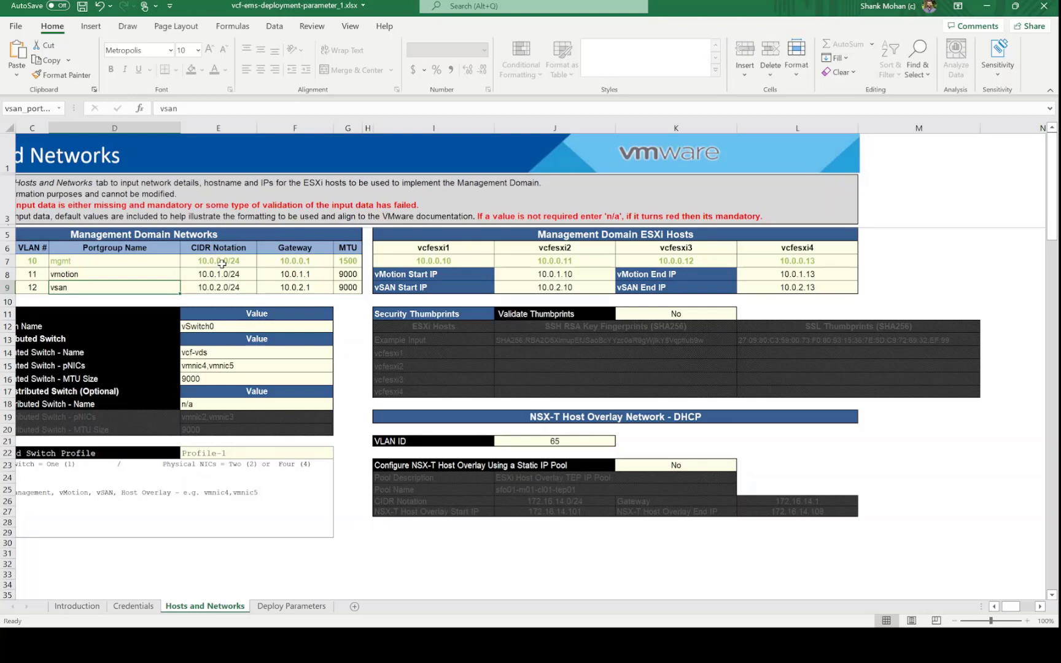
click(32, 257)
click(110, 260)
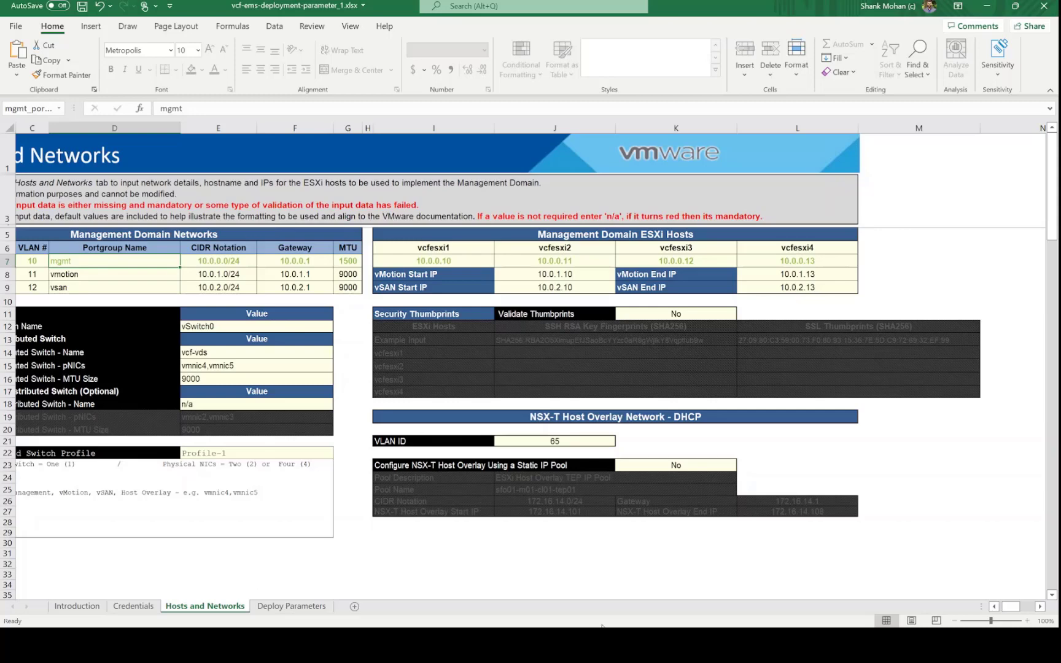
click(994, 607)
click(994, 607)
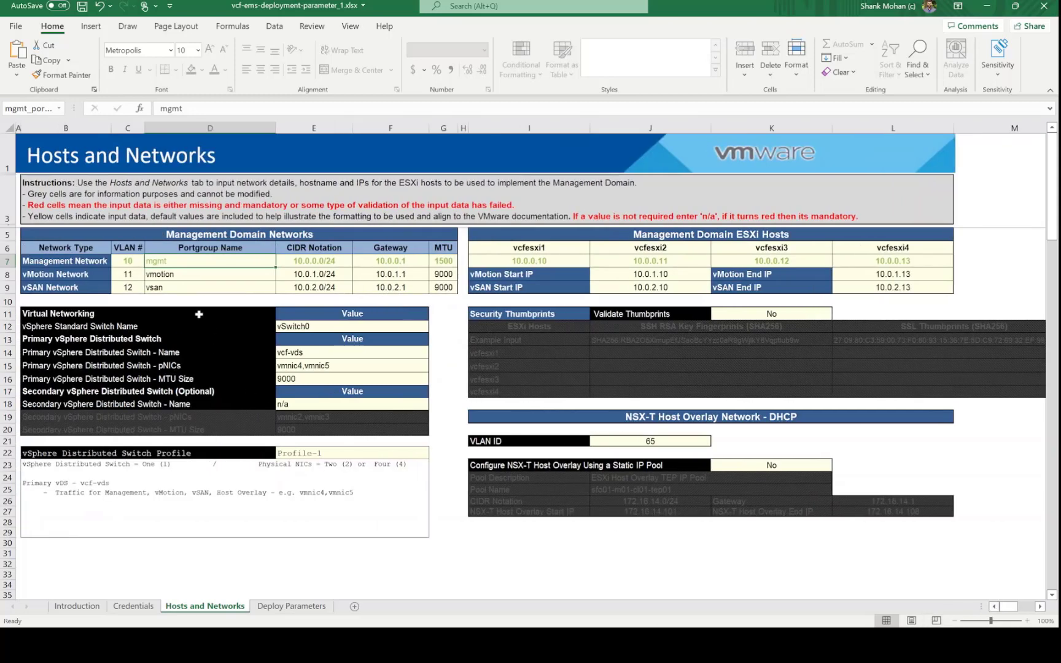
Check the standard switch name, primary distributed switch name, physical NICs and MTU in E12–E16
click(340, 327)
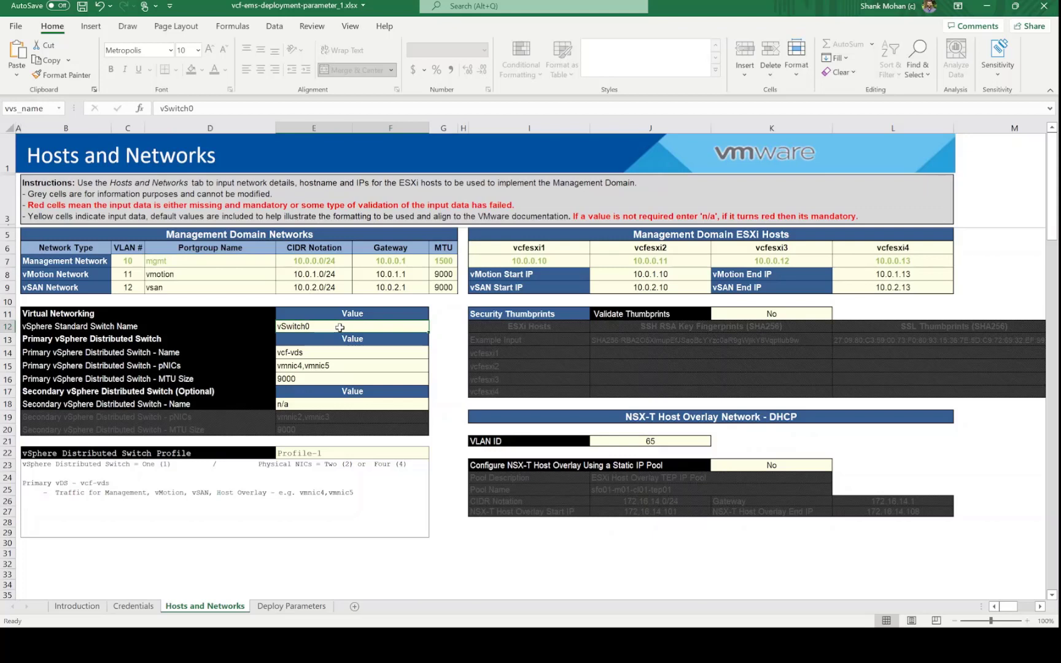
click(339, 352)
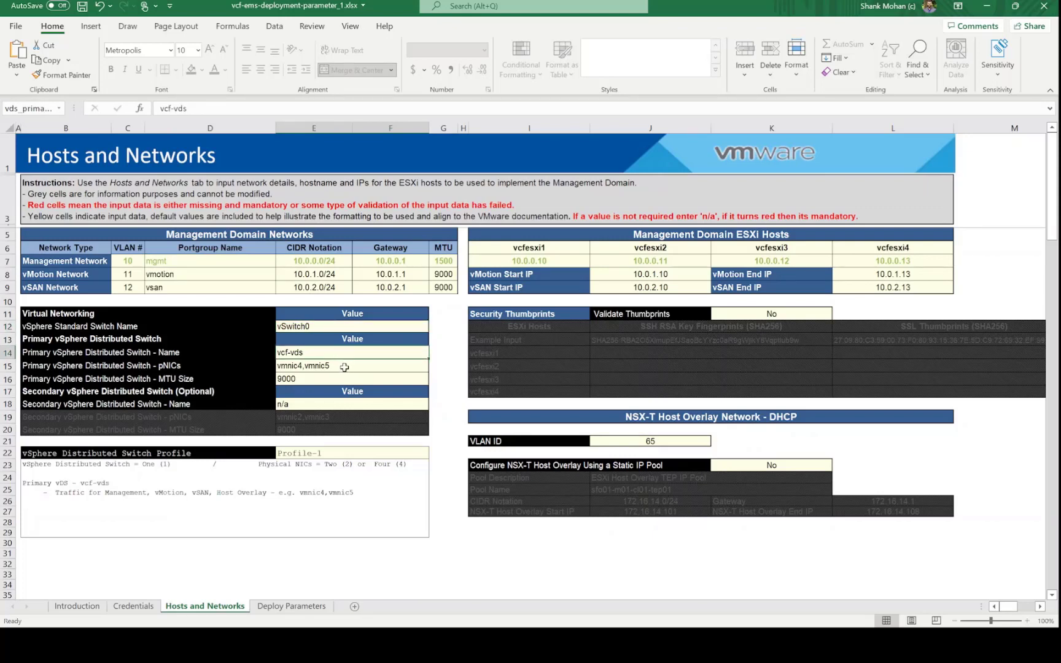
click(344, 367)
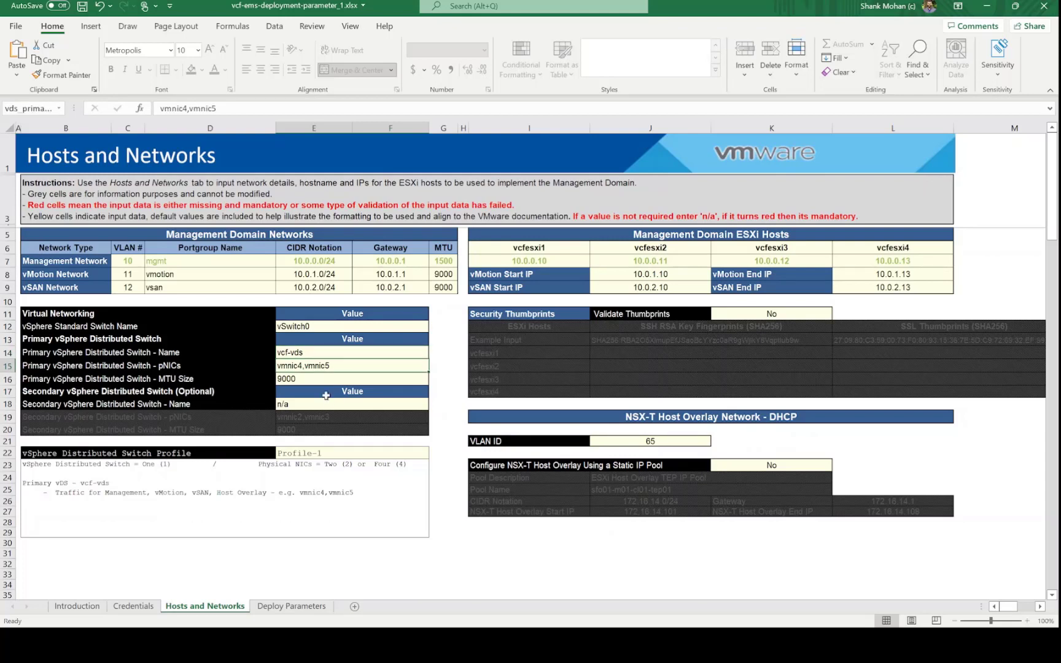
click(319, 382)
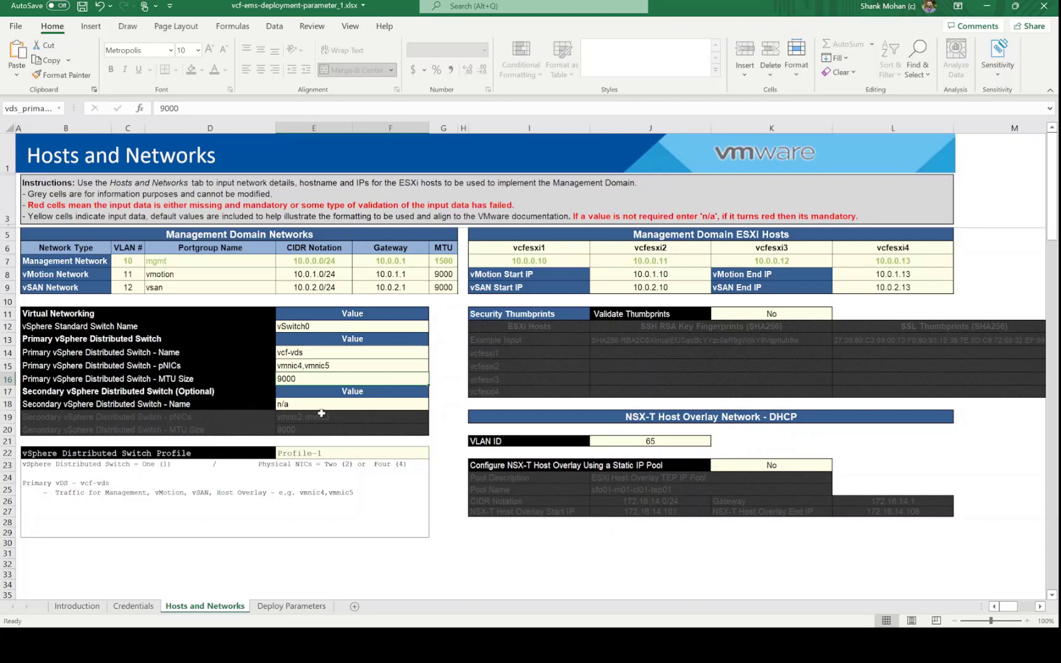
Set the vSphere Distributed Switch Profile in cell E22 to Profile-2
click(421, 453)
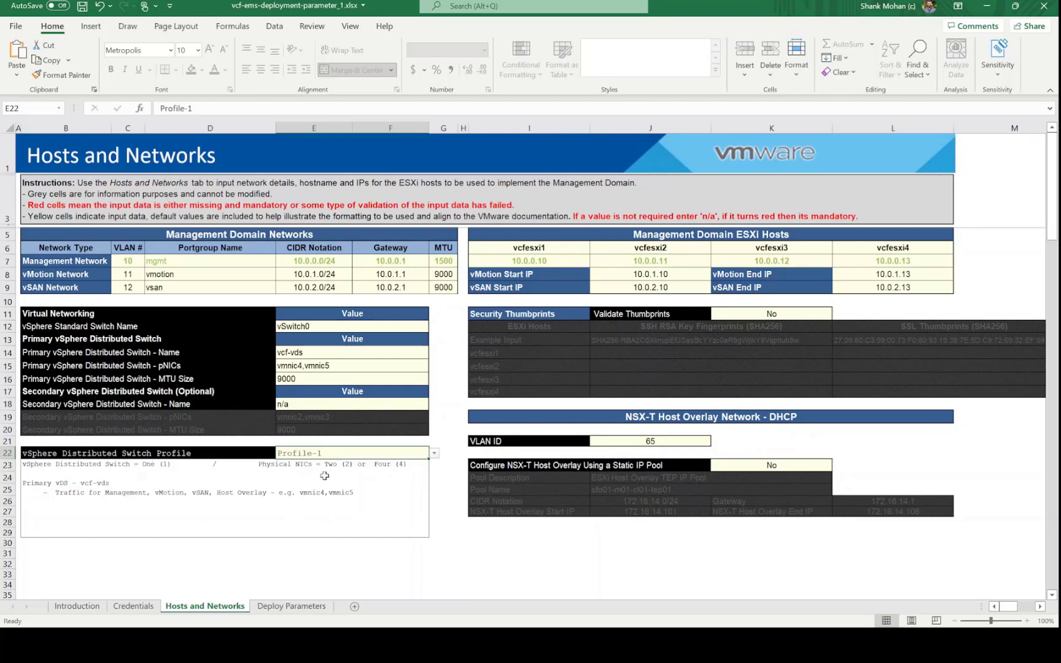
click(351, 366)
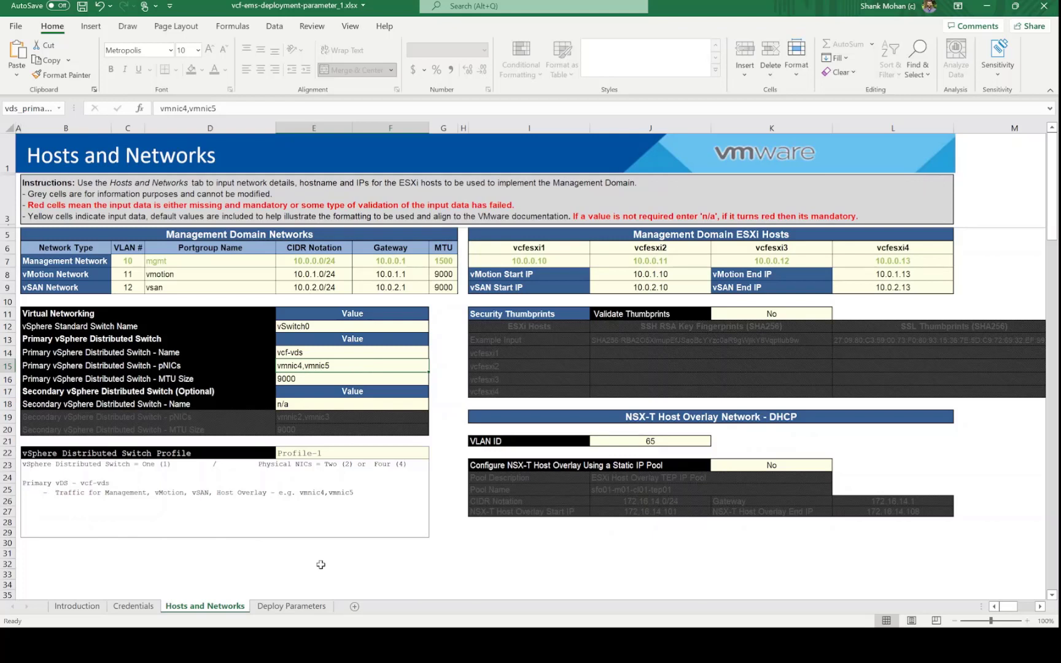
click(419, 454)
click(435, 454)
click(411, 474)
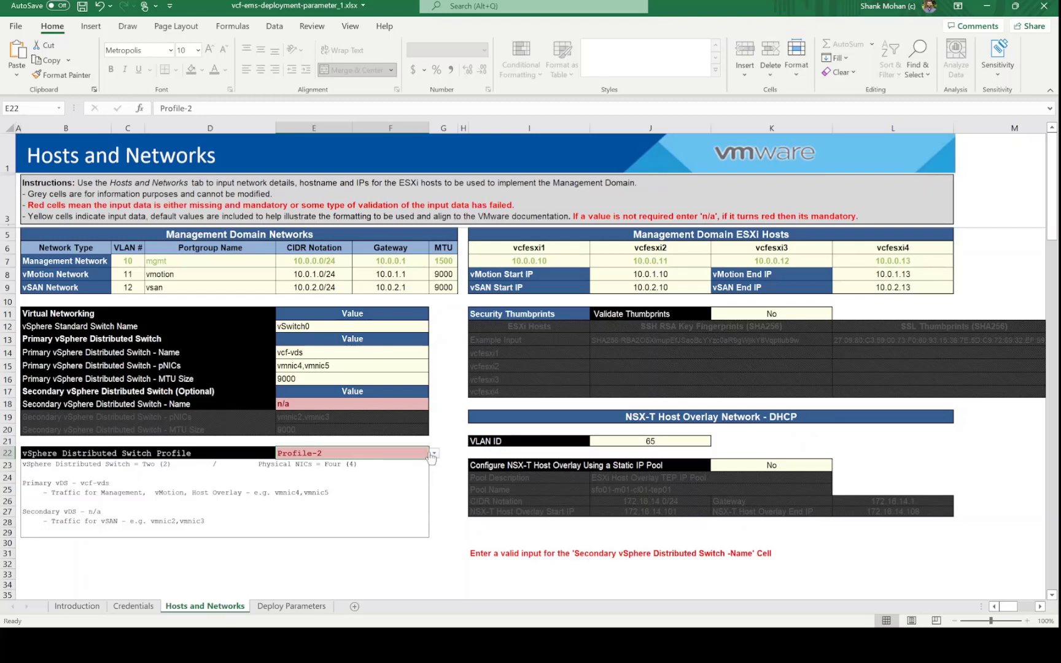
Switch the distributed switch profile in E22 to Profile-3, then back to Profile-1
click(360, 486)
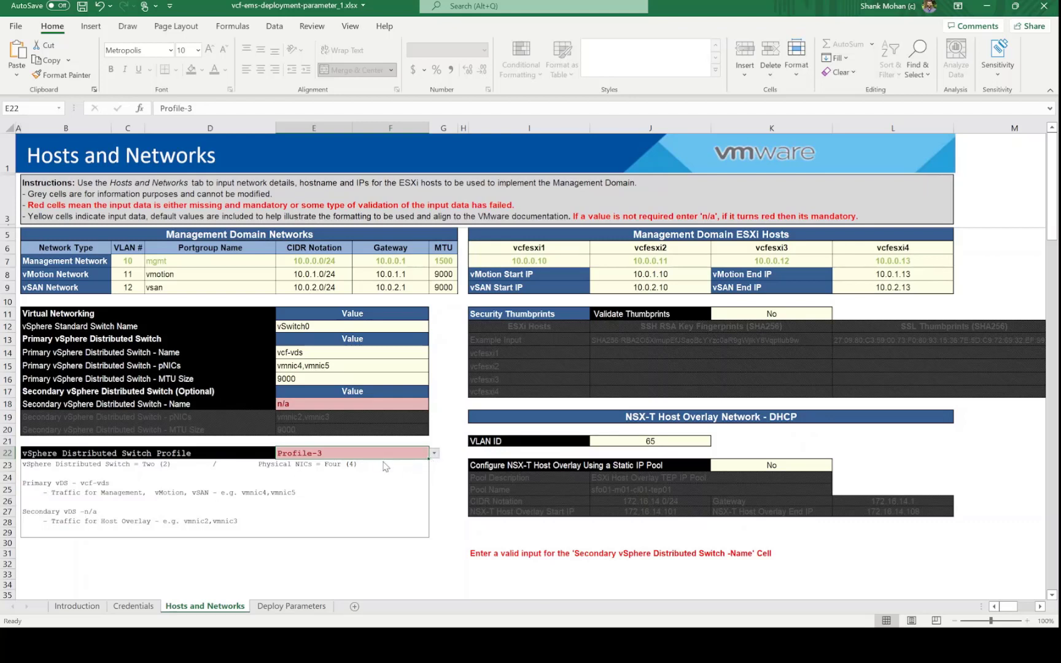
click(365, 468)
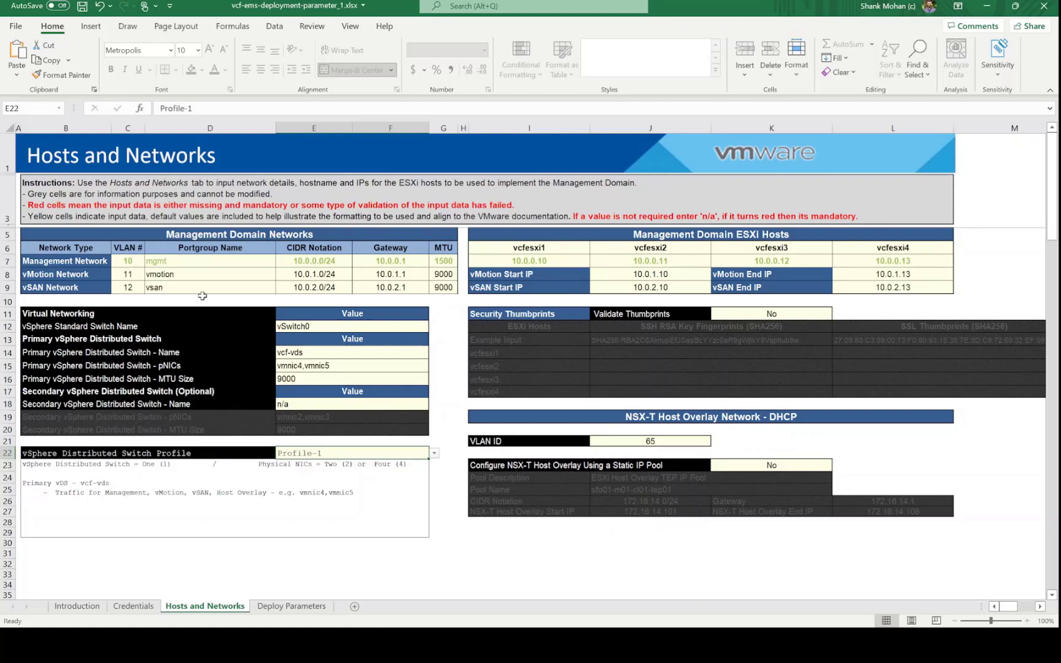
click(699, 272)
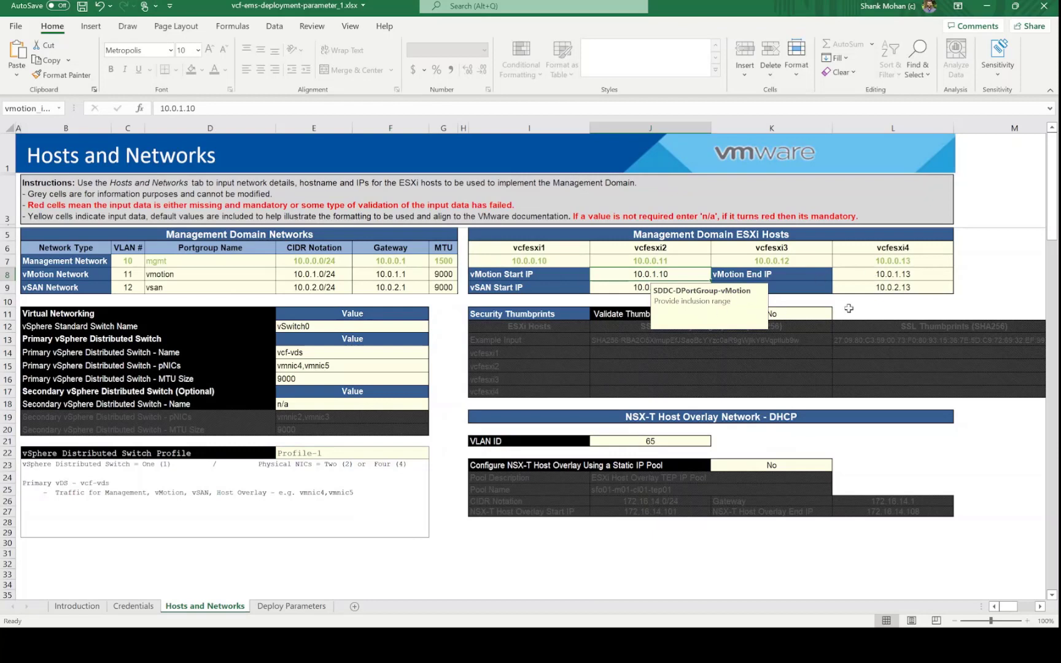
click(934, 285)
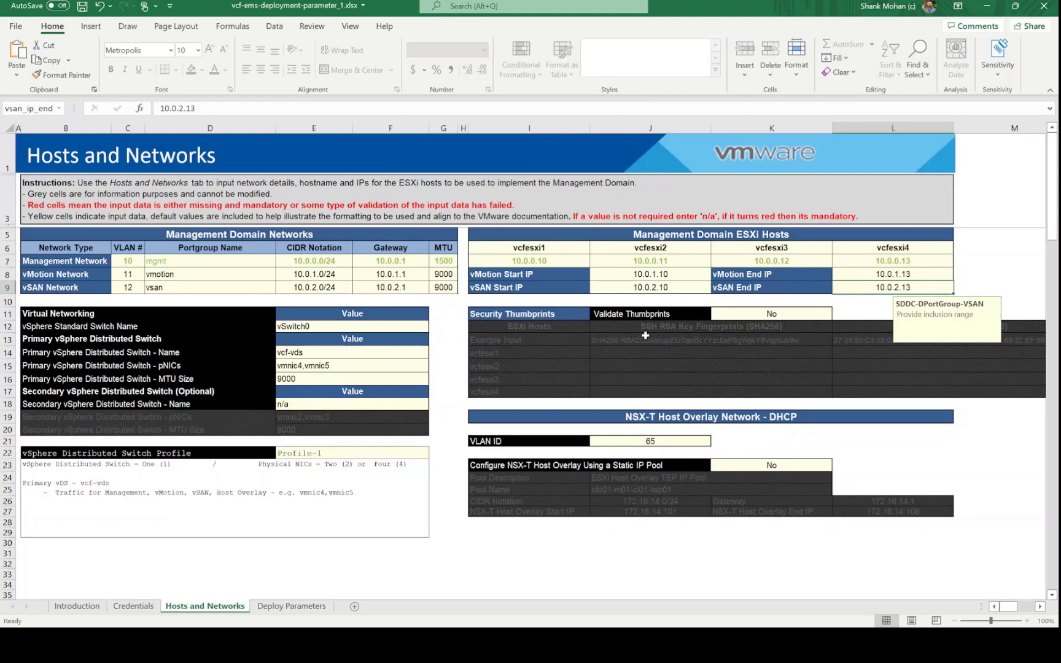
click(1001, 260)
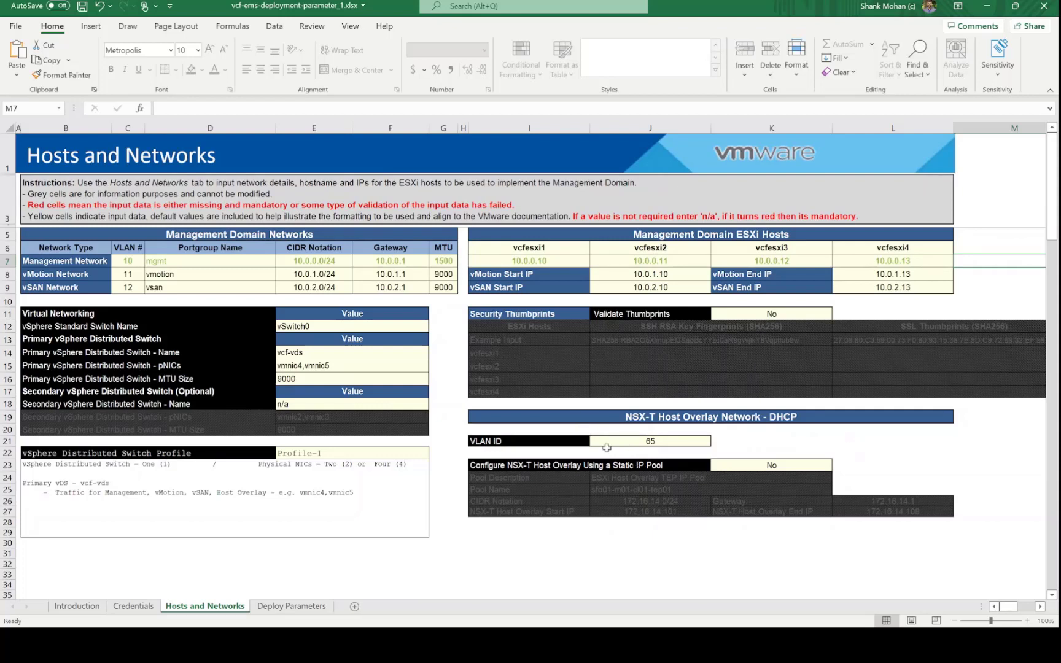
click(756, 468)
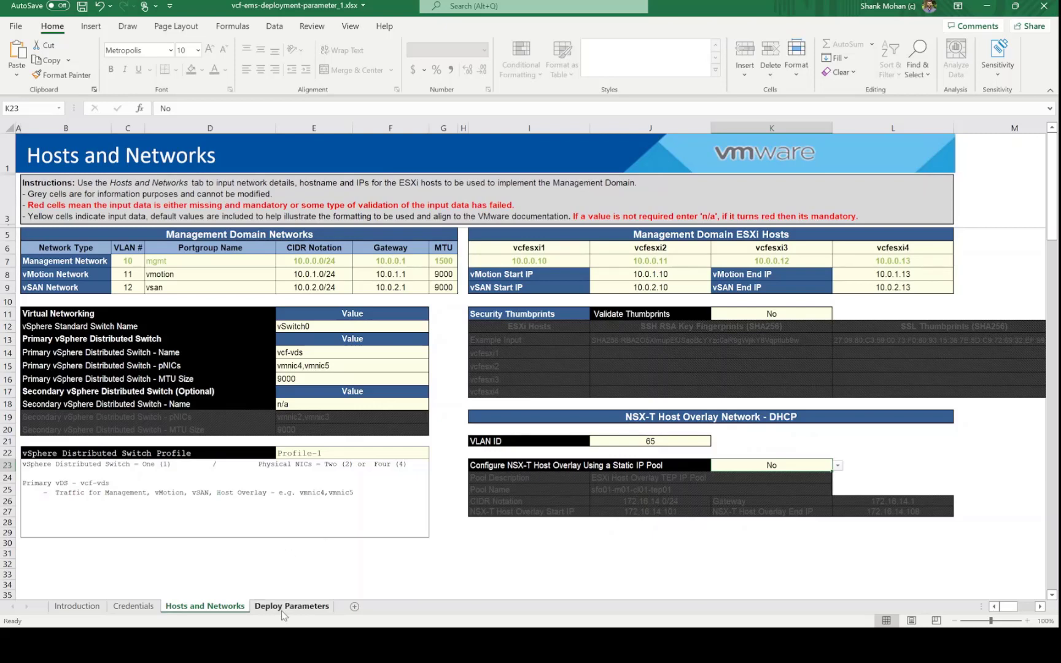
On the Deploy Parameters sheet, check the Cluster EVC Setting value intel-sandybridge
click(301, 610)
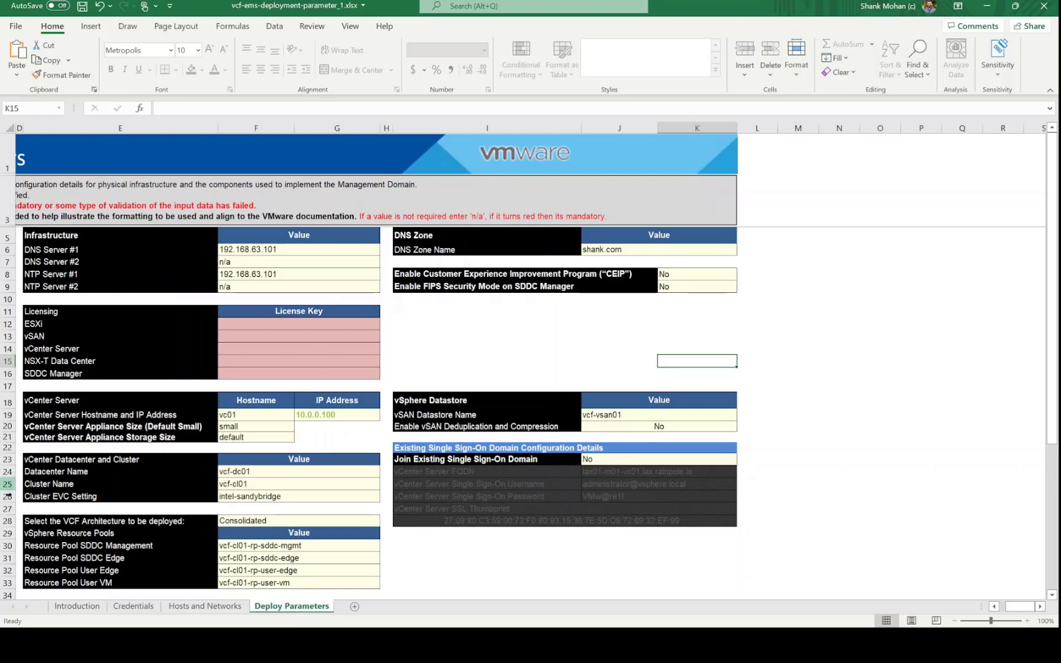
click(151, 497)
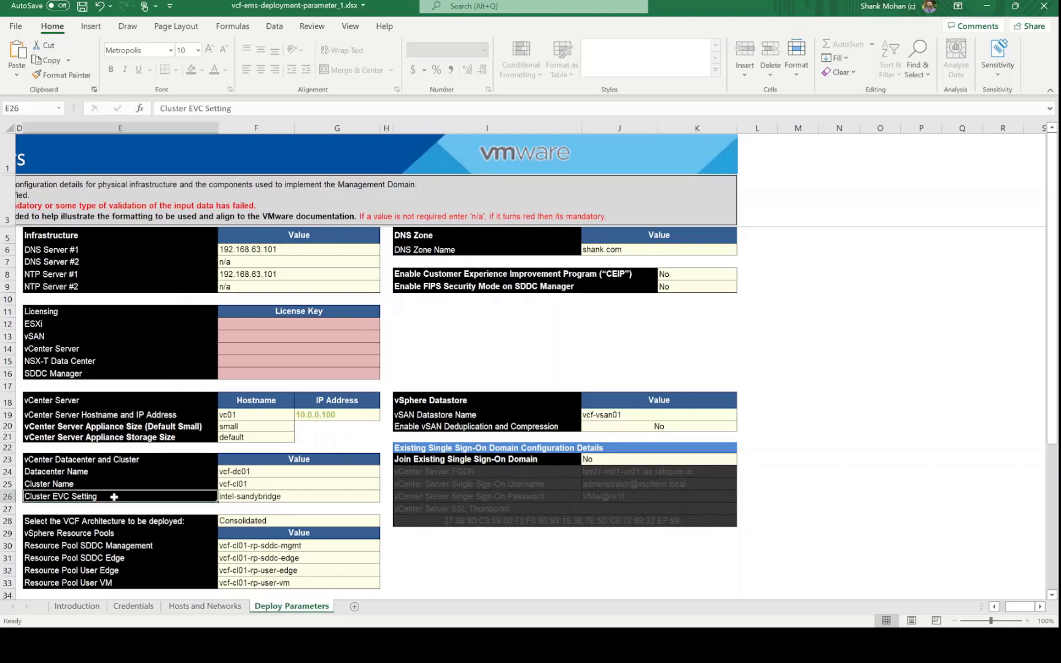
click(249, 499)
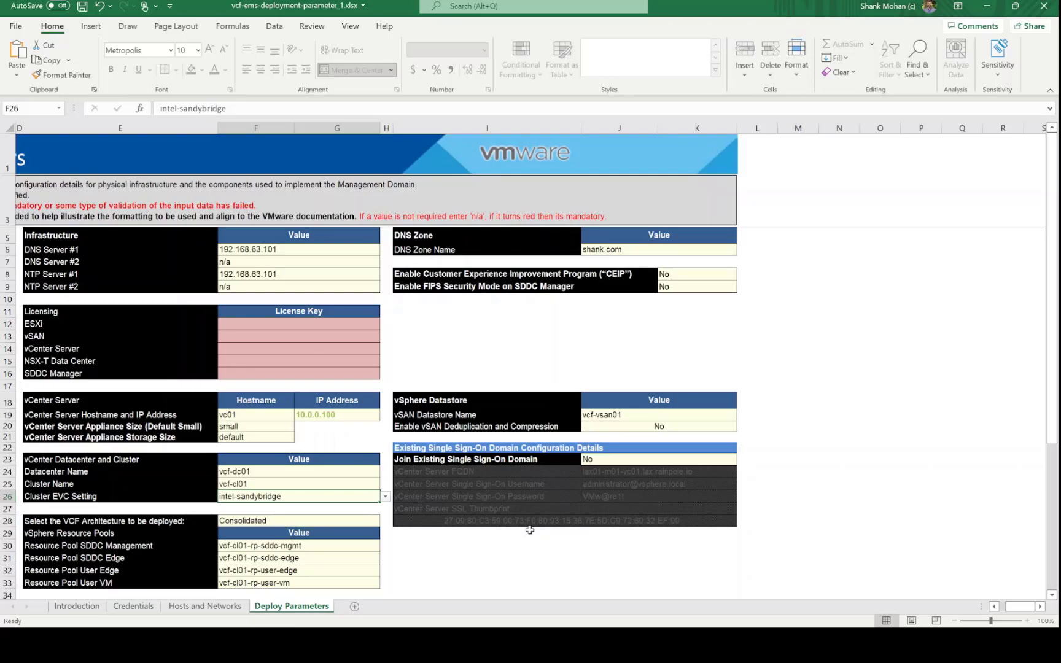
Check ESXi host names vcfesxi1 and vcfesxi2 on Hosts and Networks, then return to Deploy Parameters
click(196, 606)
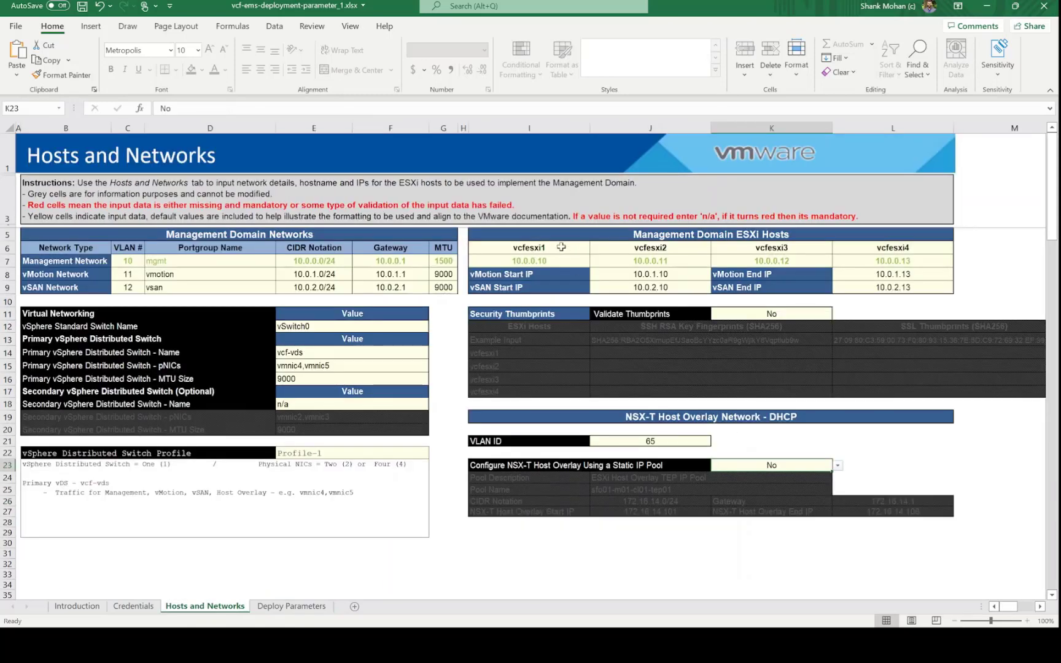
click(562, 246)
click(656, 249)
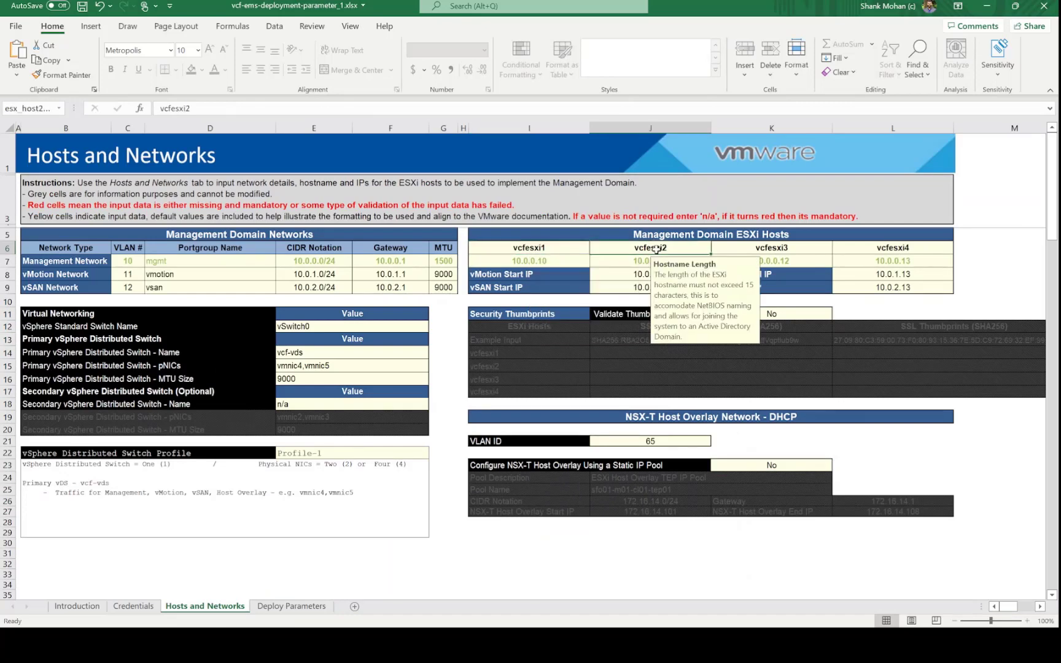
click(302, 608)
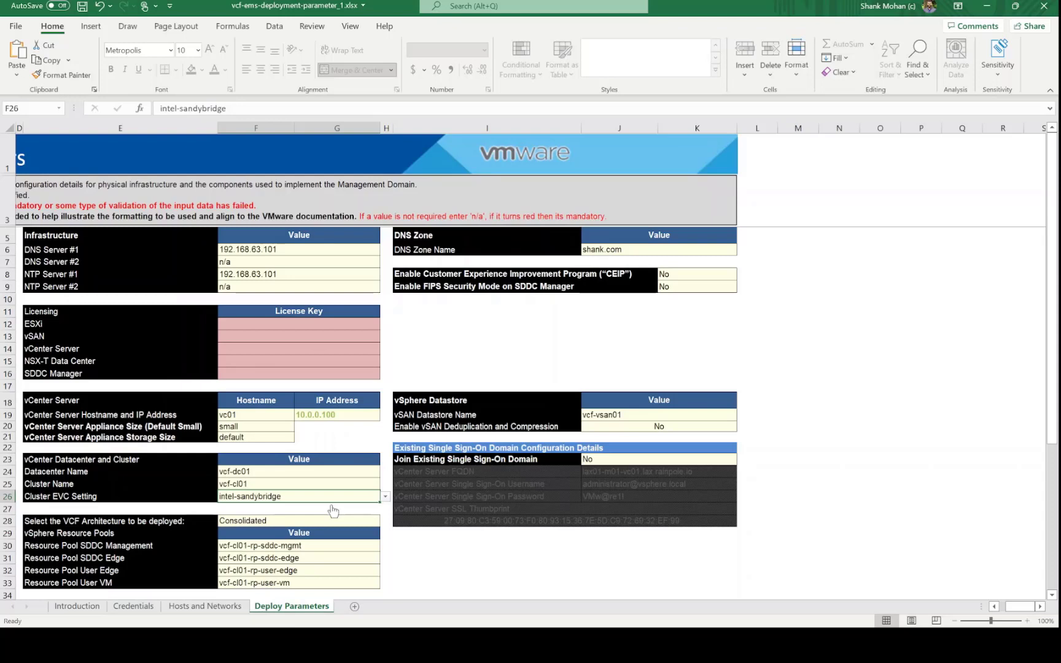
Scroll the Deploy Parameters sheet down to the management domain name and back up
scroll(332, 510, down, 1)
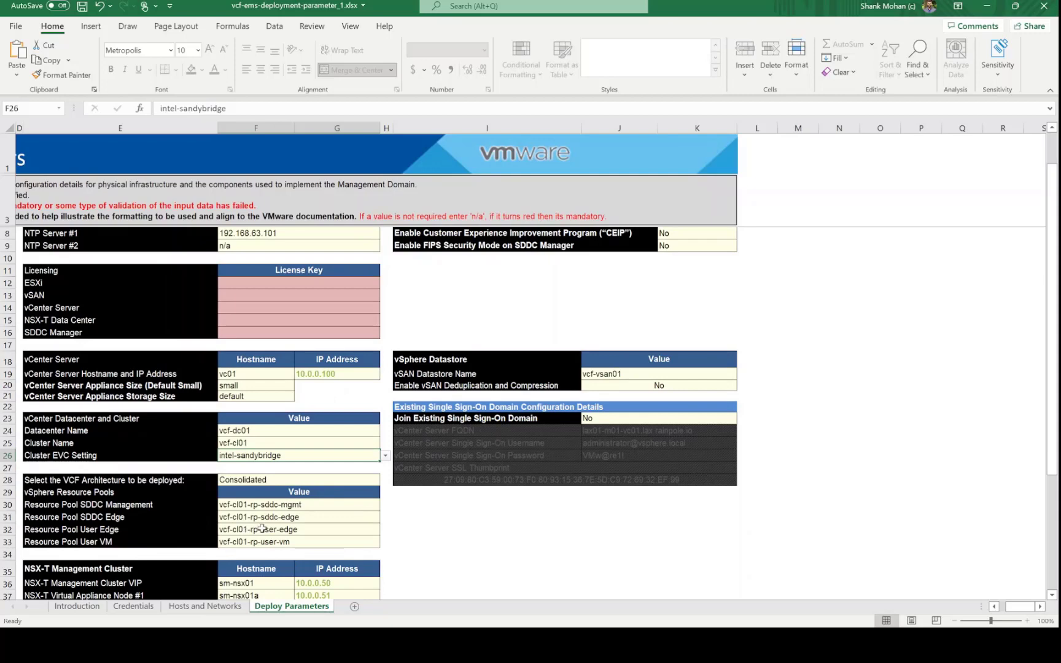
scroll(352, 503, down, 1)
scroll(352, 504, down, 1)
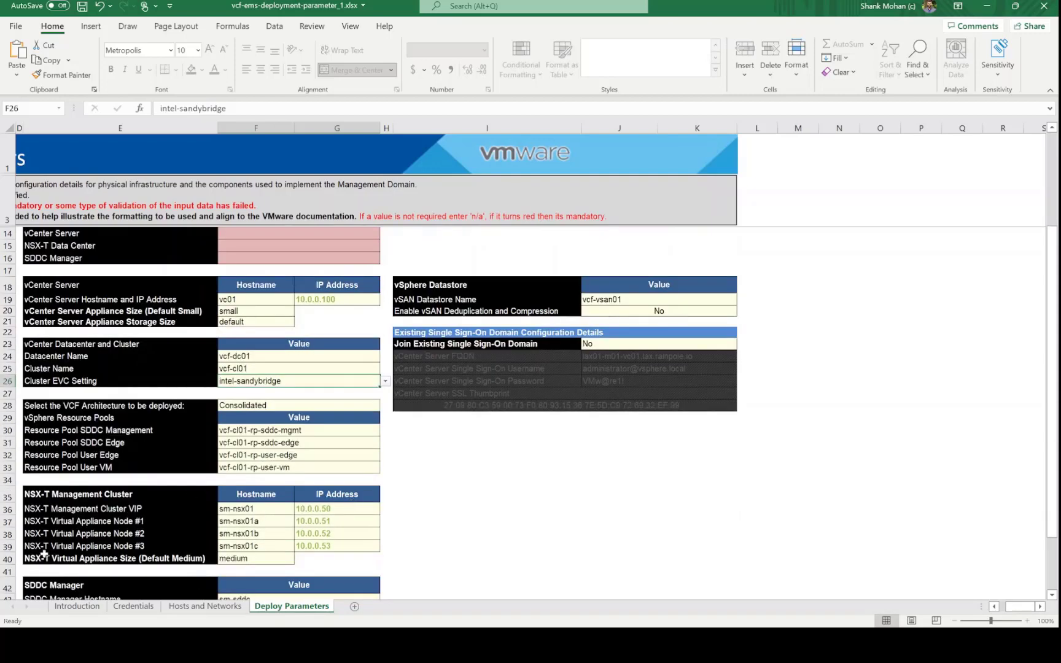
scroll(492, 495, down, 2)
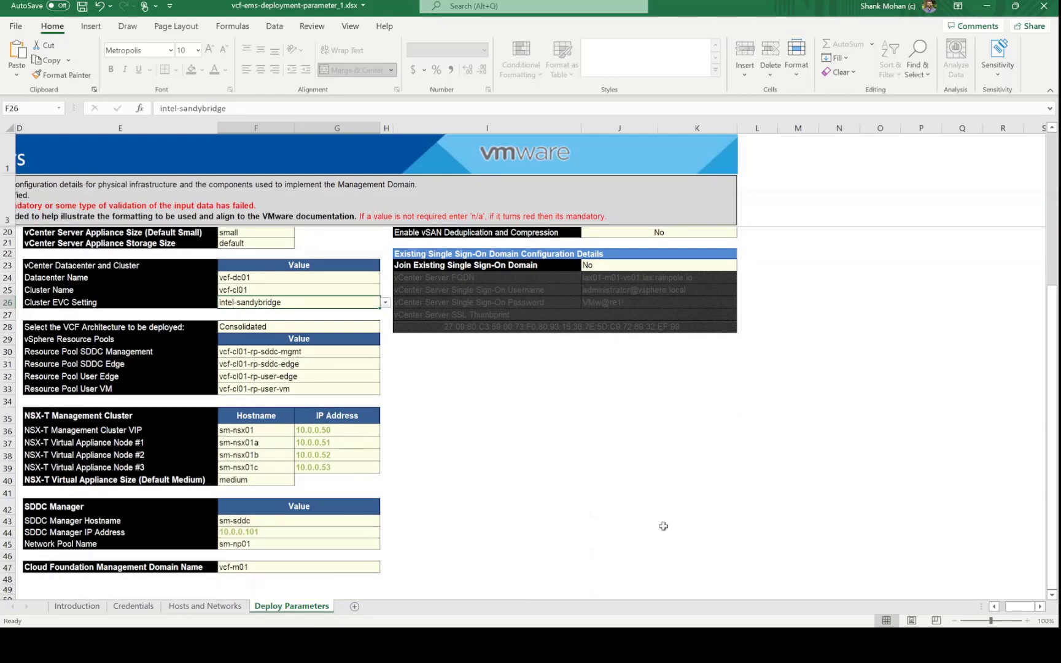
scroll(736, 497, up, 5)
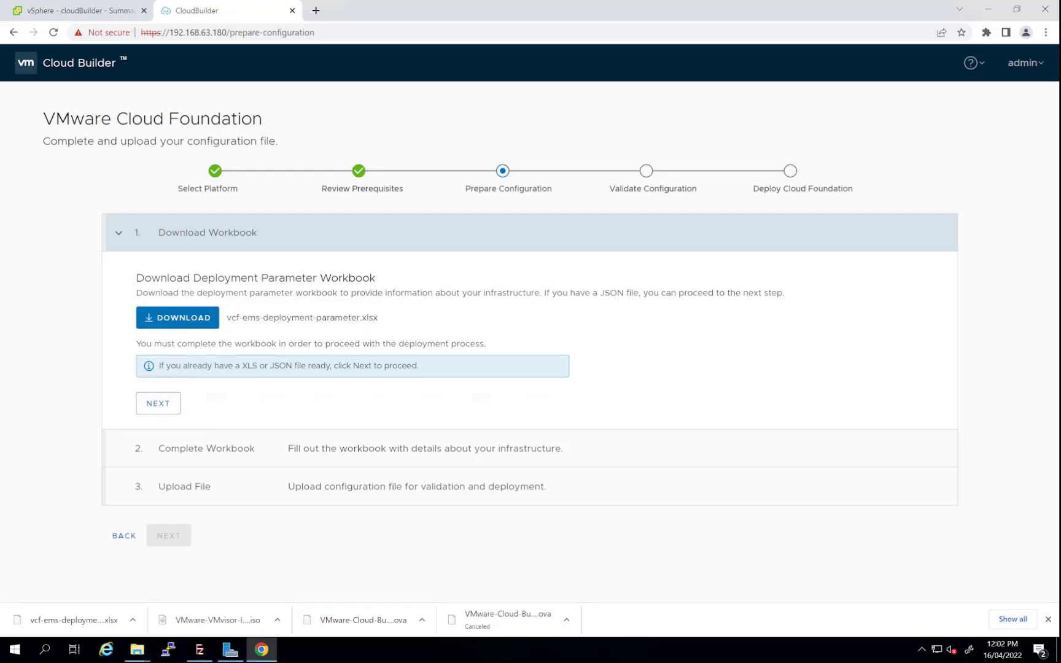
Upload vcf-ems-deployment-parameter_1.xlsx in Cloud Builder and proceed to configuration validation
click(158, 406)
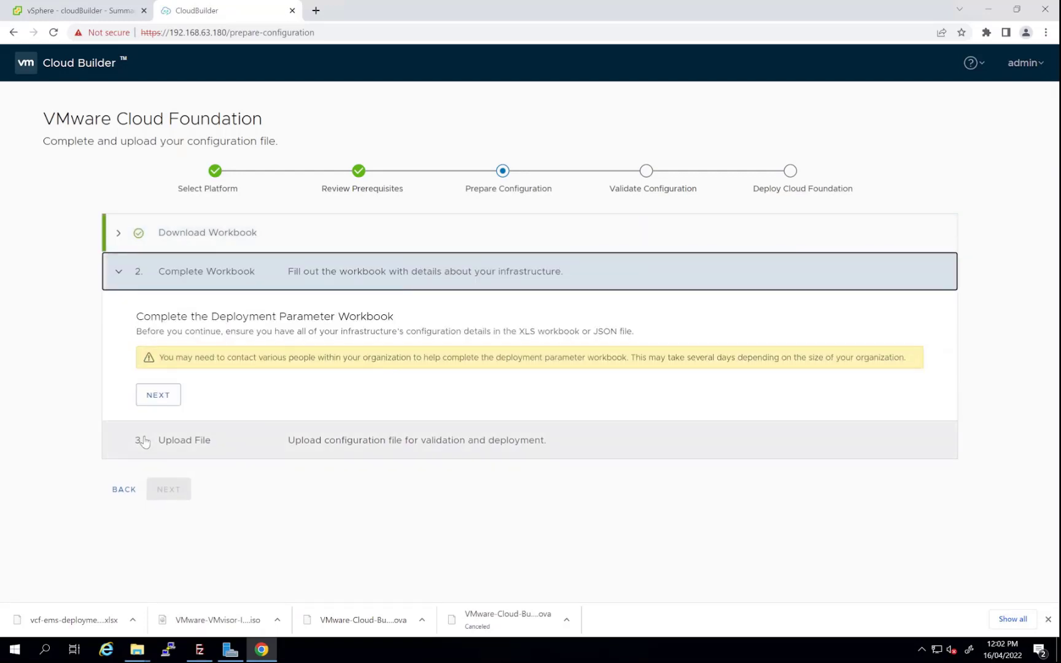
click(158, 397)
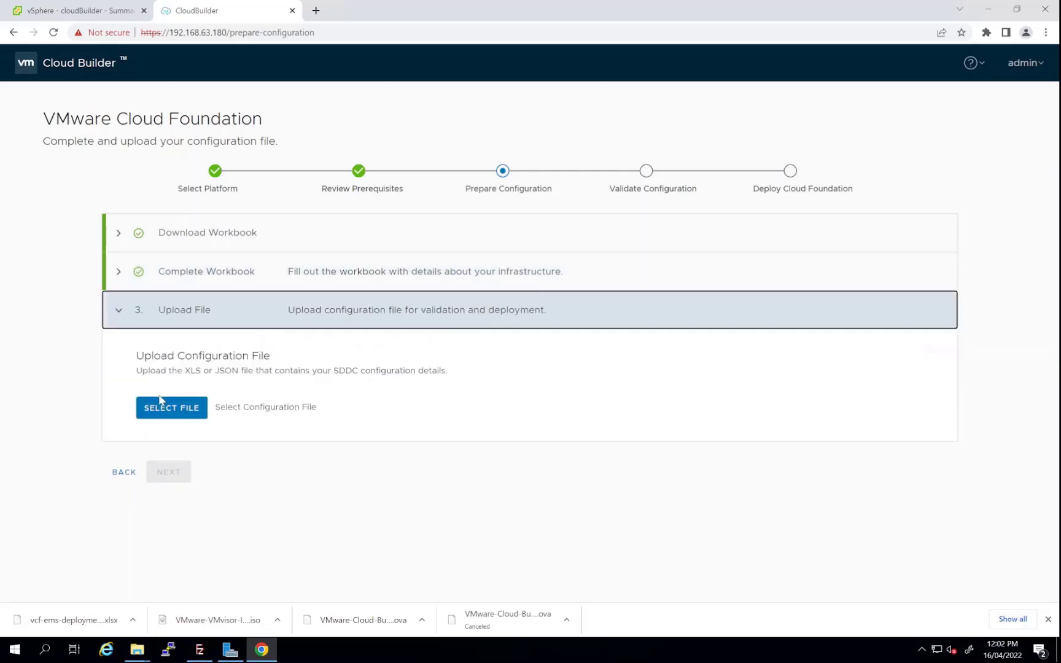
click(178, 411)
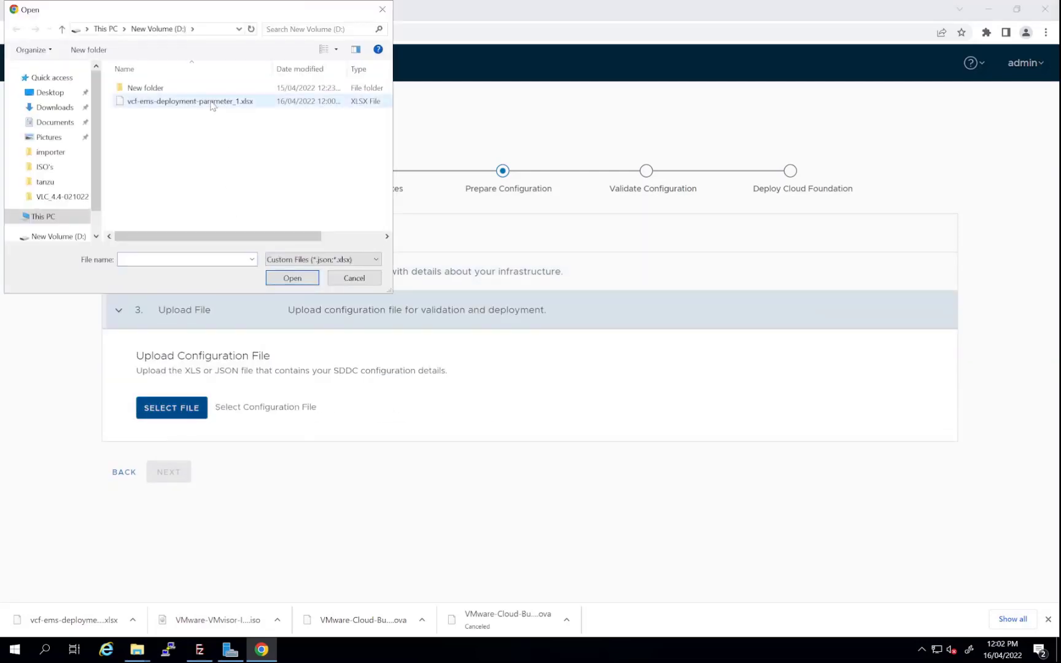
double_click(212, 102)
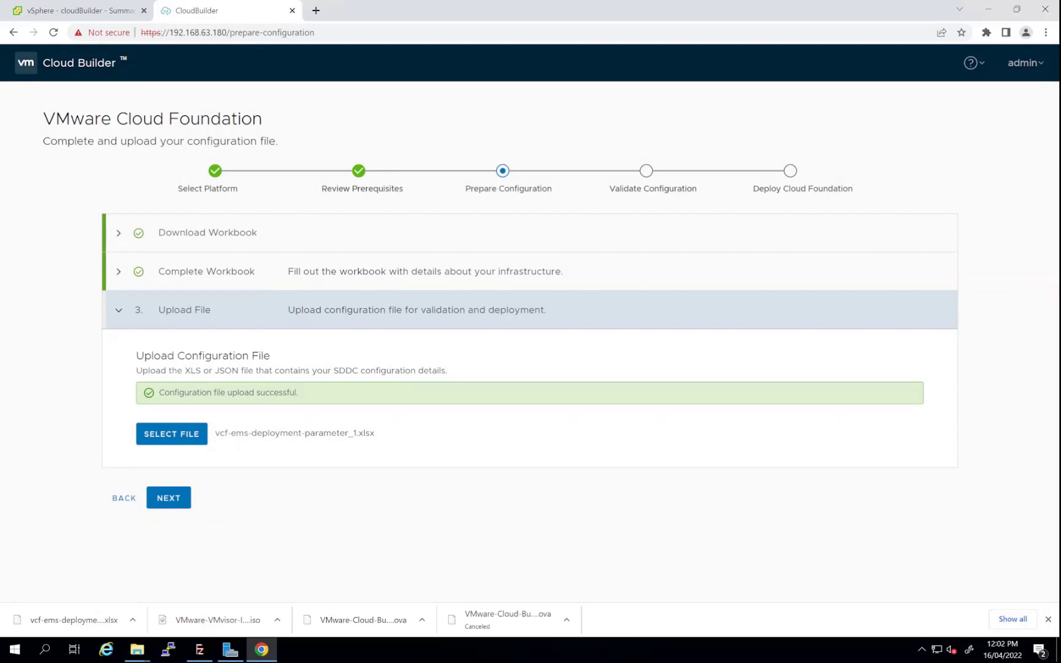
click(155, 503)
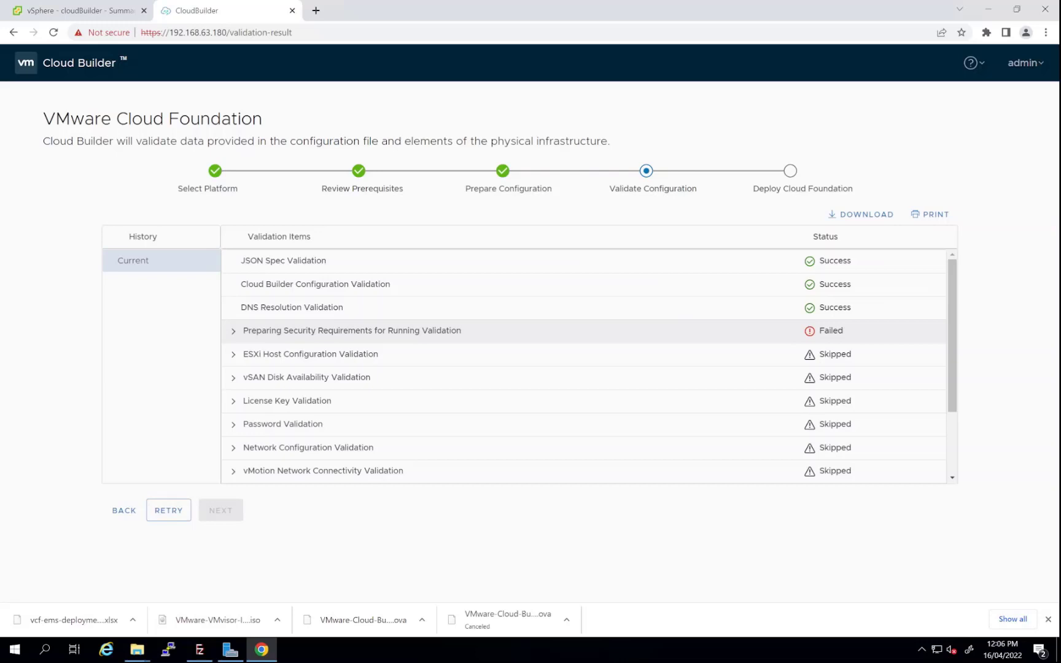
Expand the failed Preparing Security Requirements check and review the vcfesxi2 SSL certificate mismatch error
click(234, 330)
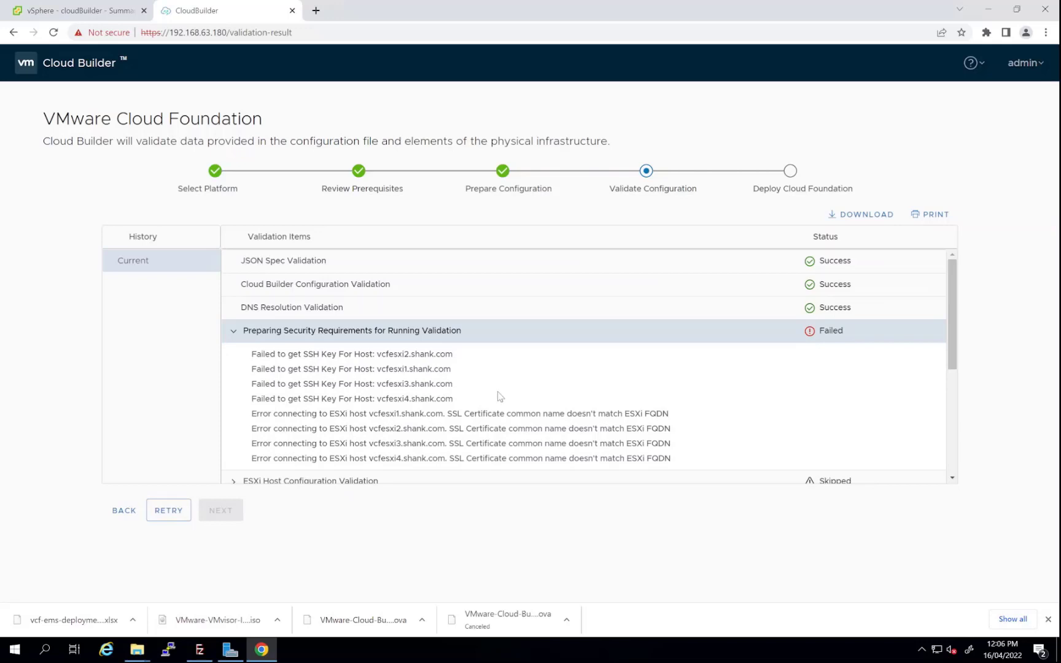
scroll(500, 394, down, 1)
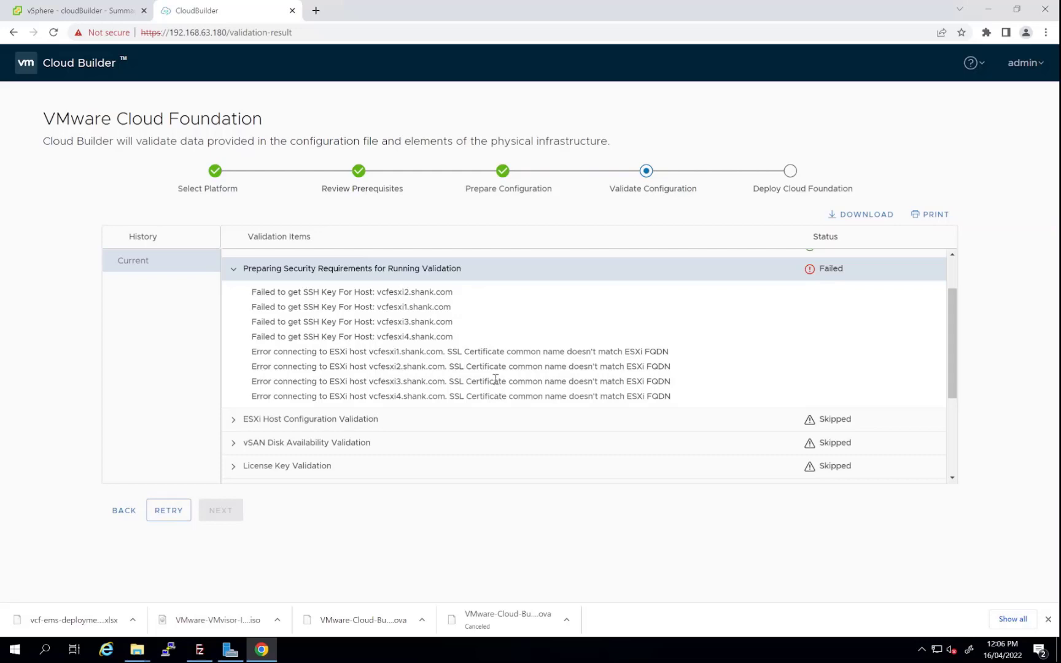
triple_click(498, 370)
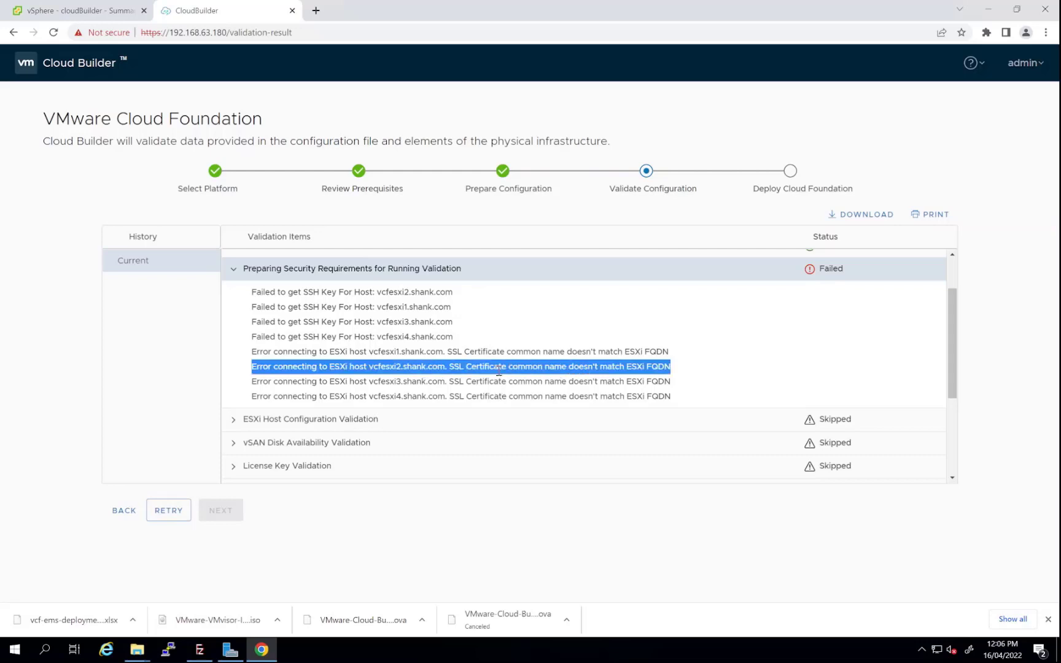
click(634, 362)
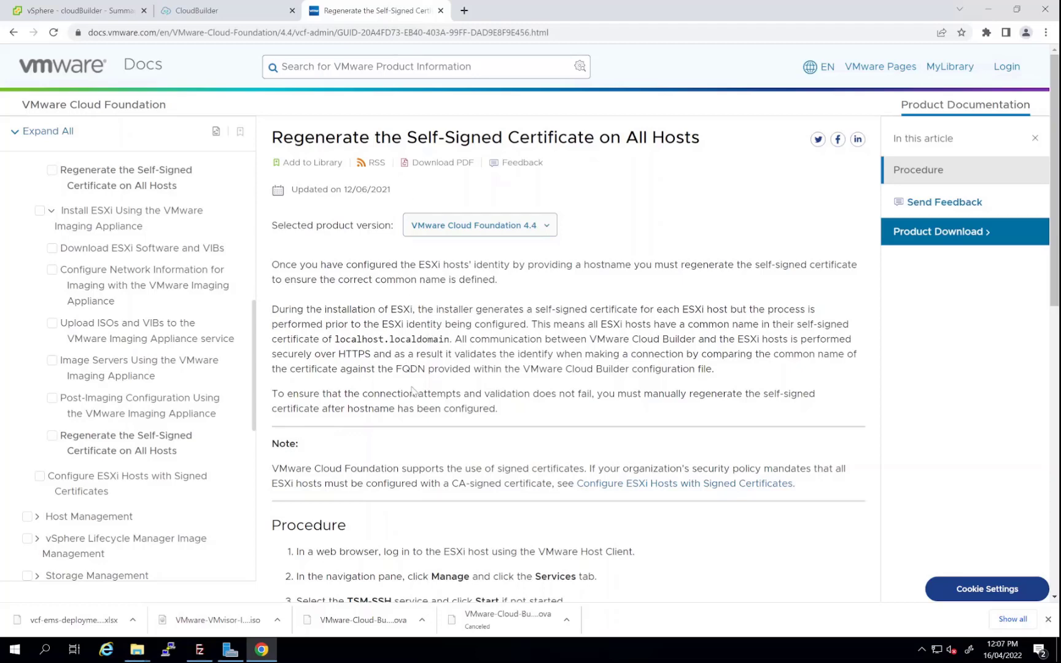
Scroll the docs article to the Procedure section with the certificate commands, then launch PuTTY
scroll(435, 347, down, 3)
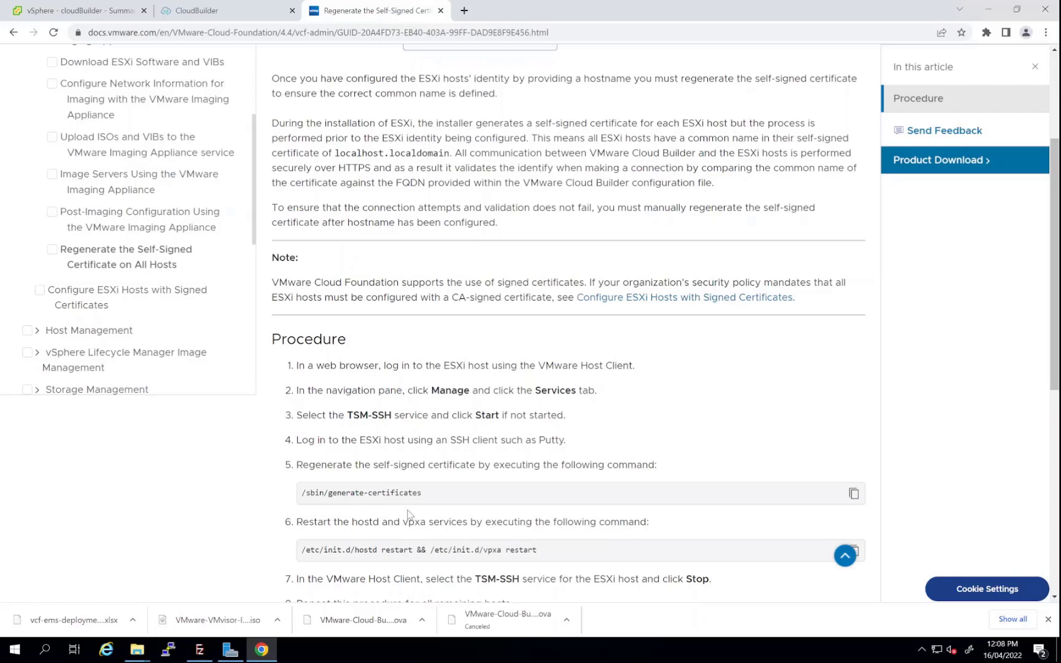
click(167, 650)
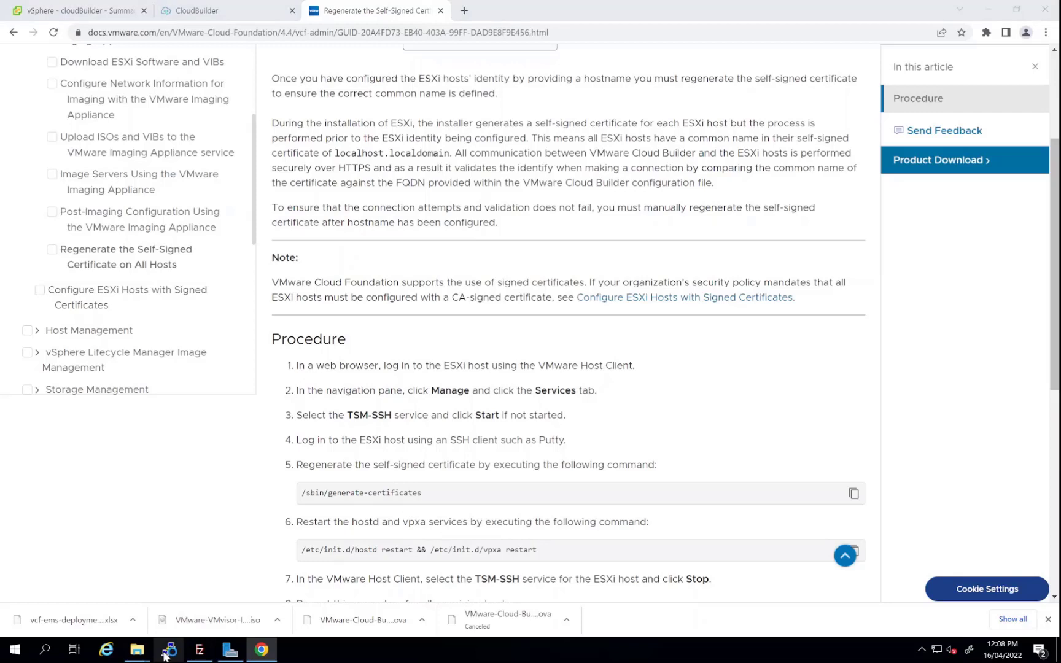
Connect to vcfesxi1 over SSH, accepting the host key, and log in as root
text(vc)
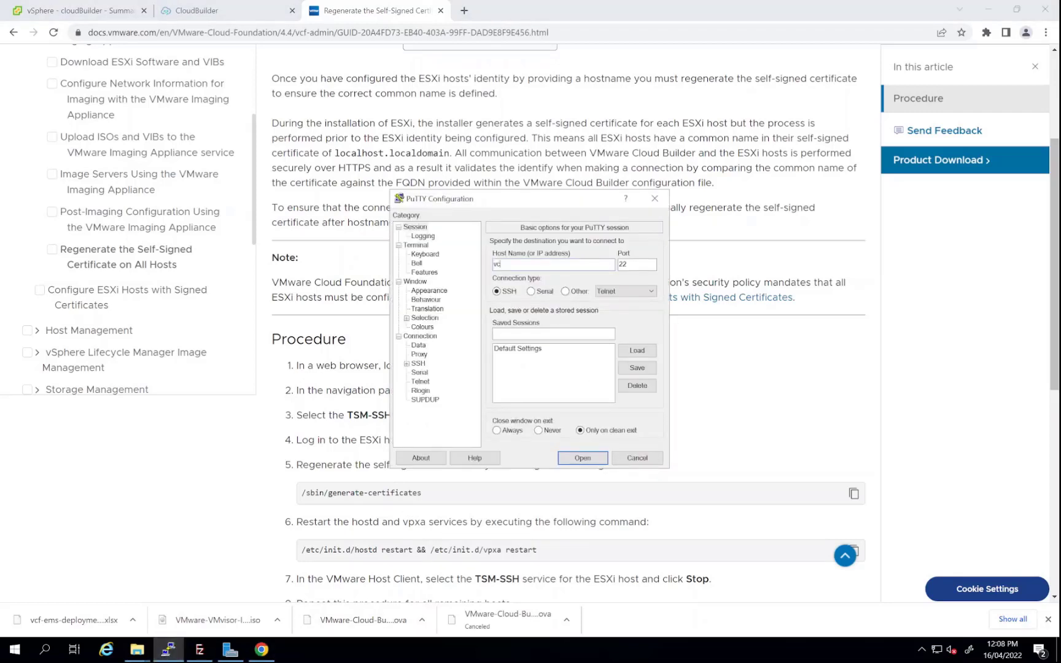
text(fesxi1.shankk.com)
key(Return)
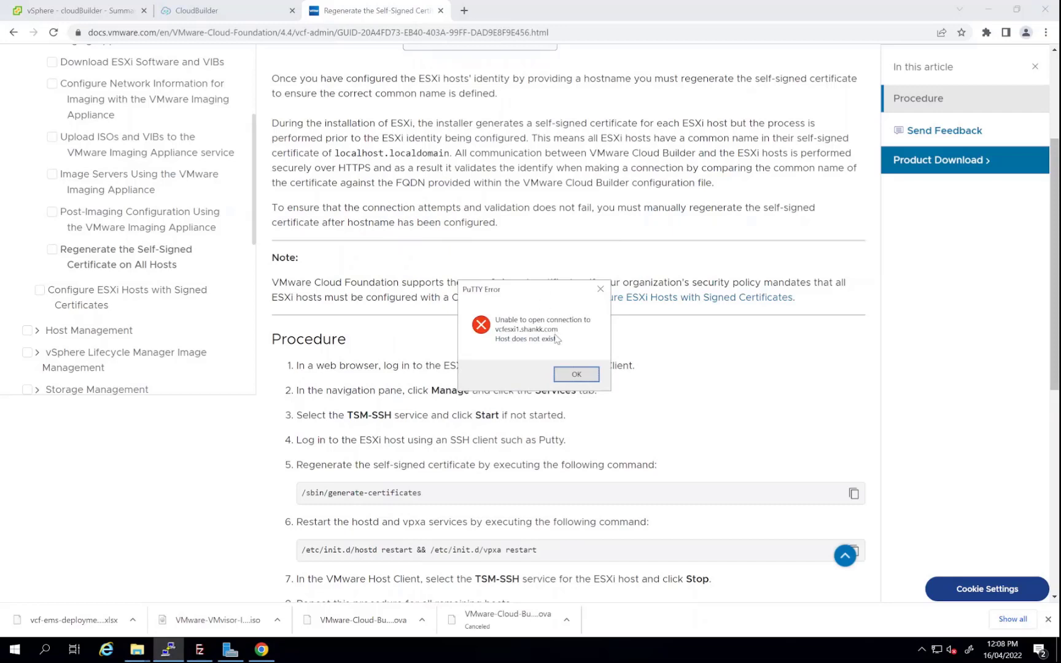
click(576, 374)
click(169, 650)
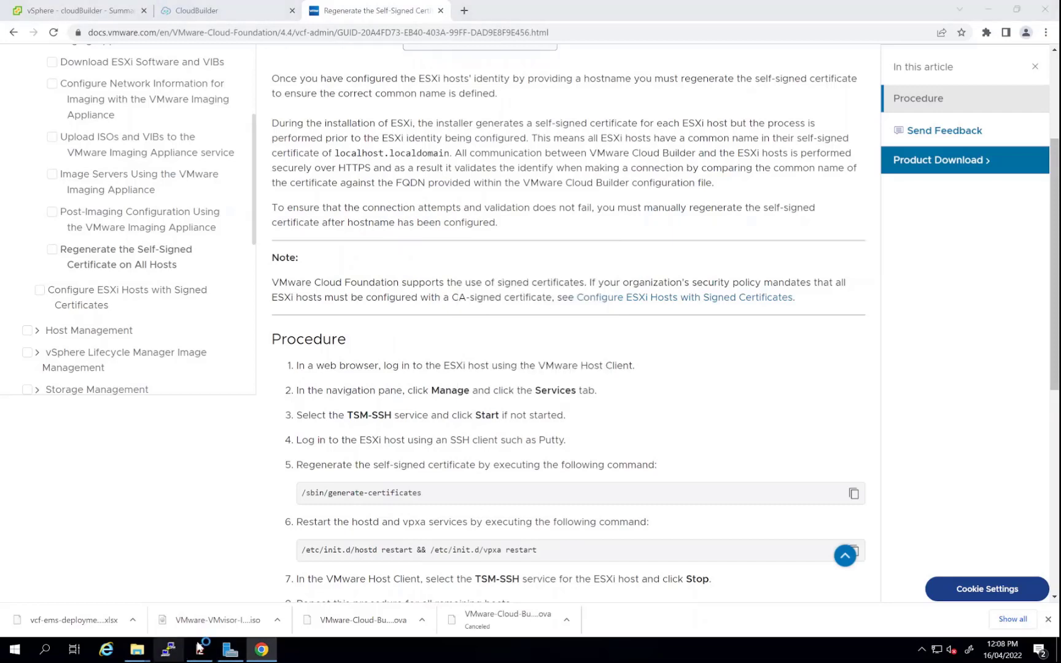
text(vcfesxi1.shankk.com)
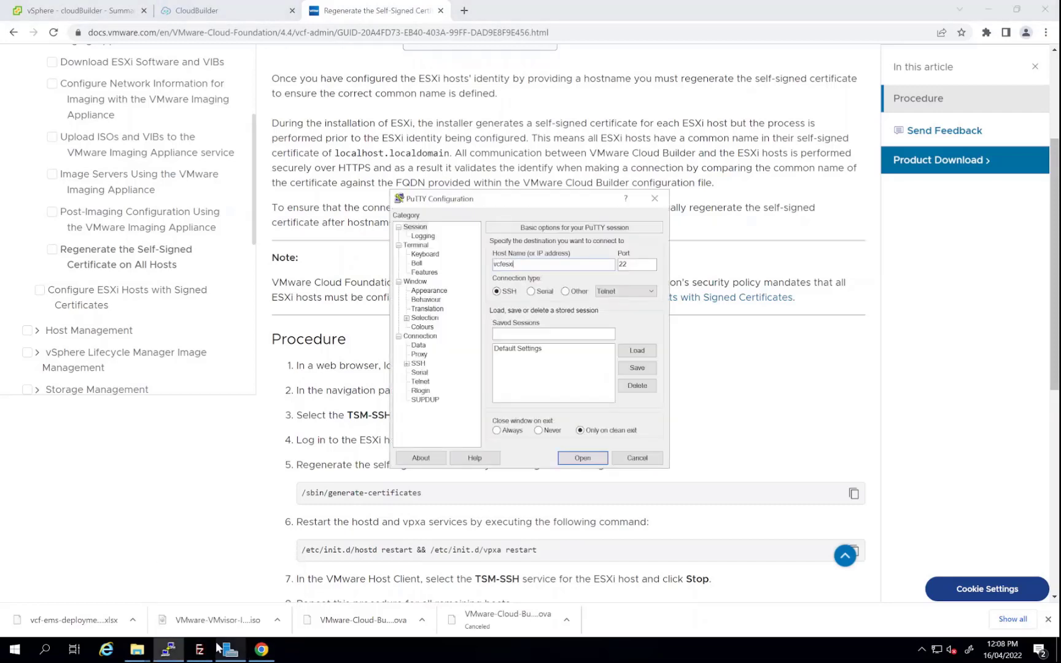
key(Return)
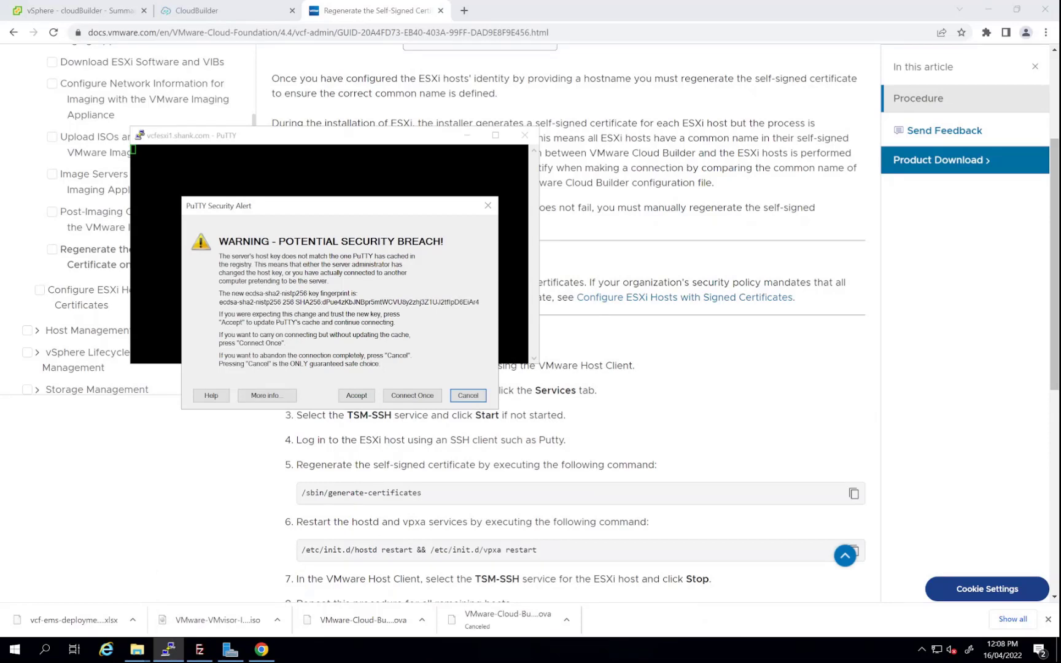
click(362, 398)
text(root)
key(Return)
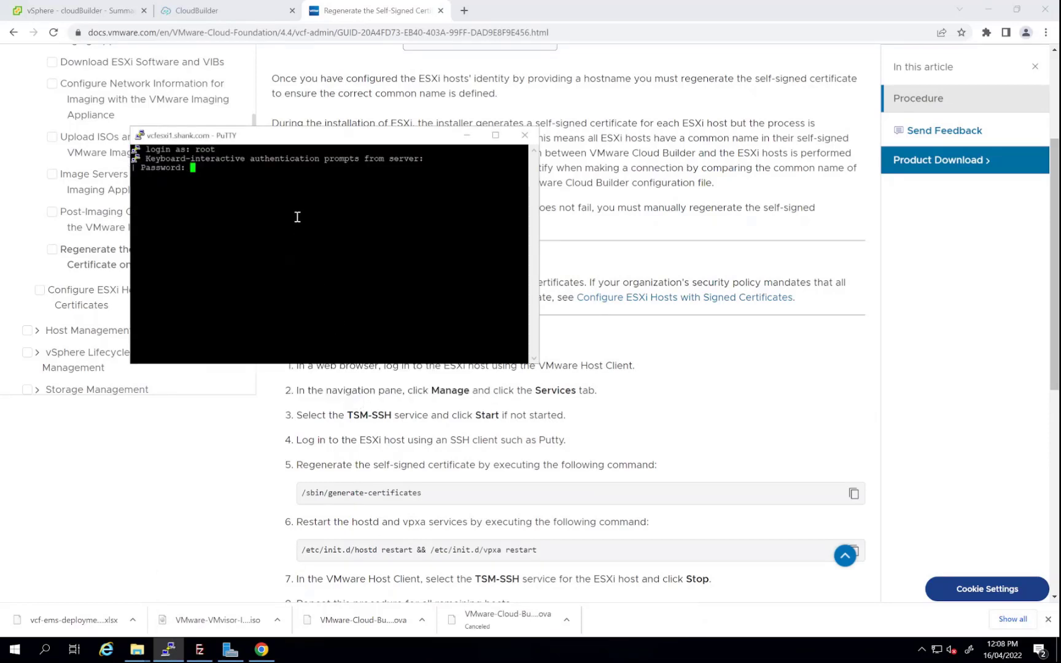
key(Return)
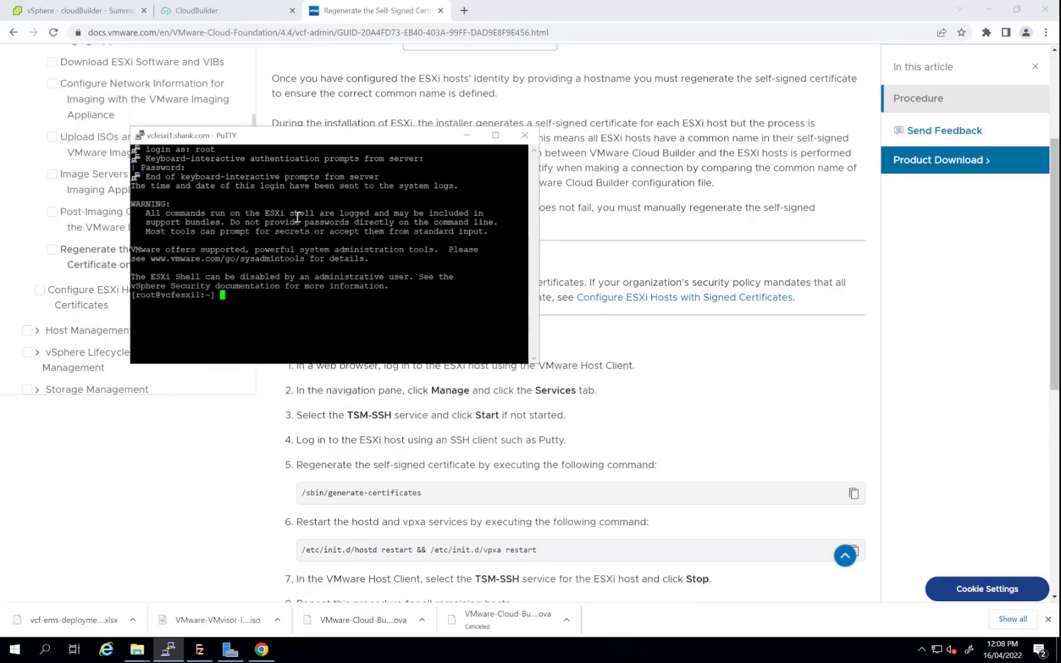
Run /sbin/generate-certificates on vcfesxi1, copied from the docs article
click(854, 494)
click(168, 649)
right_click(311, 275)
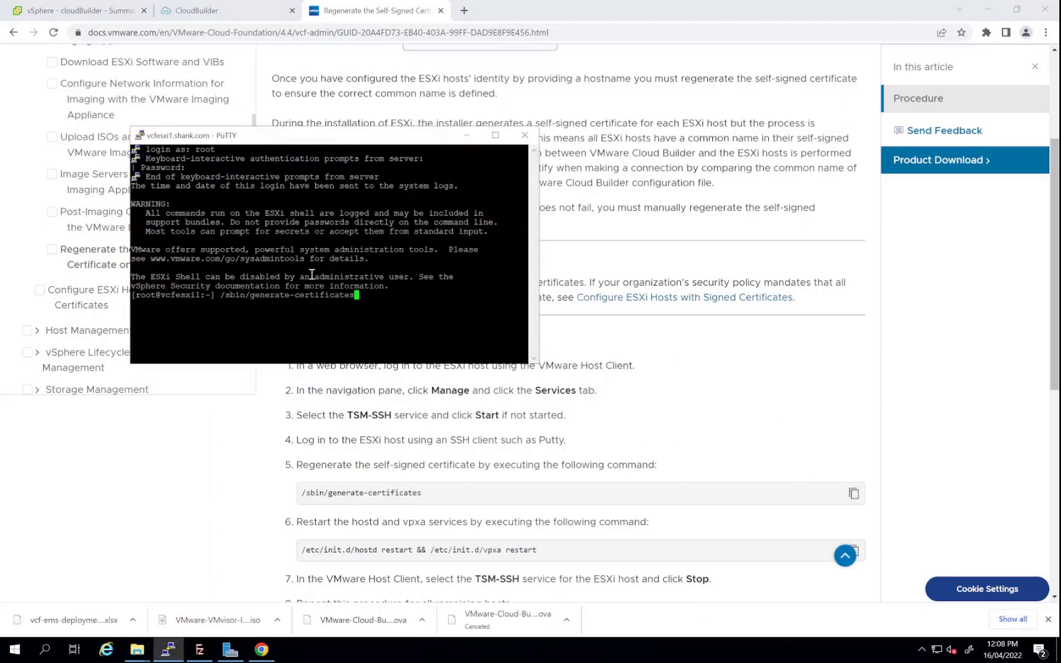
key(Return)
Restart the hostd and vpxa services on vcfesxi1 using the docs command
click(958, 491)
scroll(958, 491, down, 2)
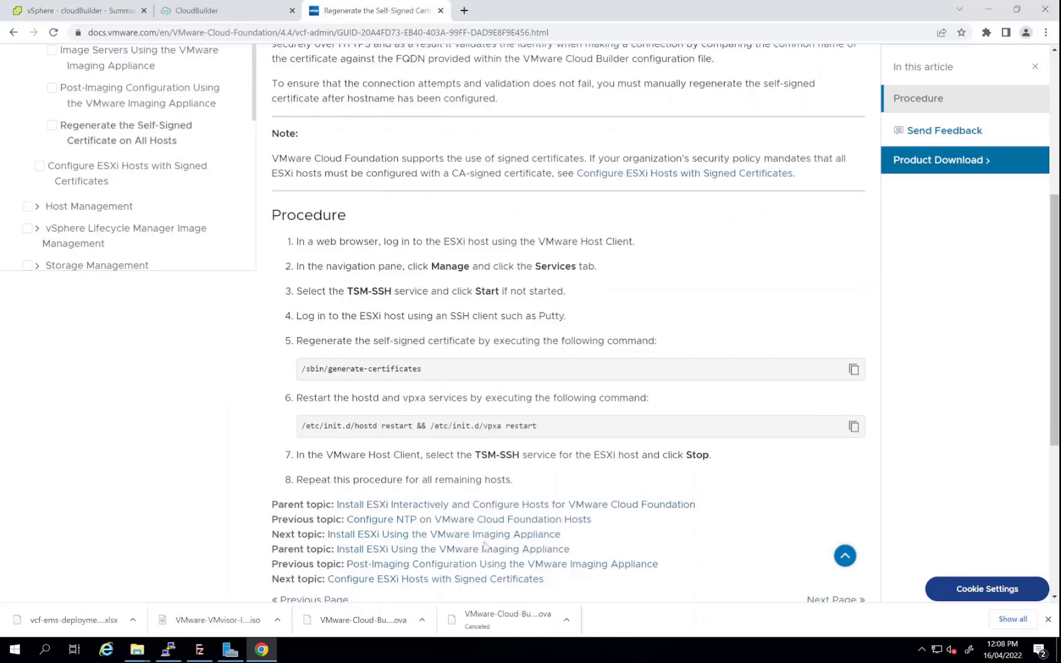
click(168, 649)
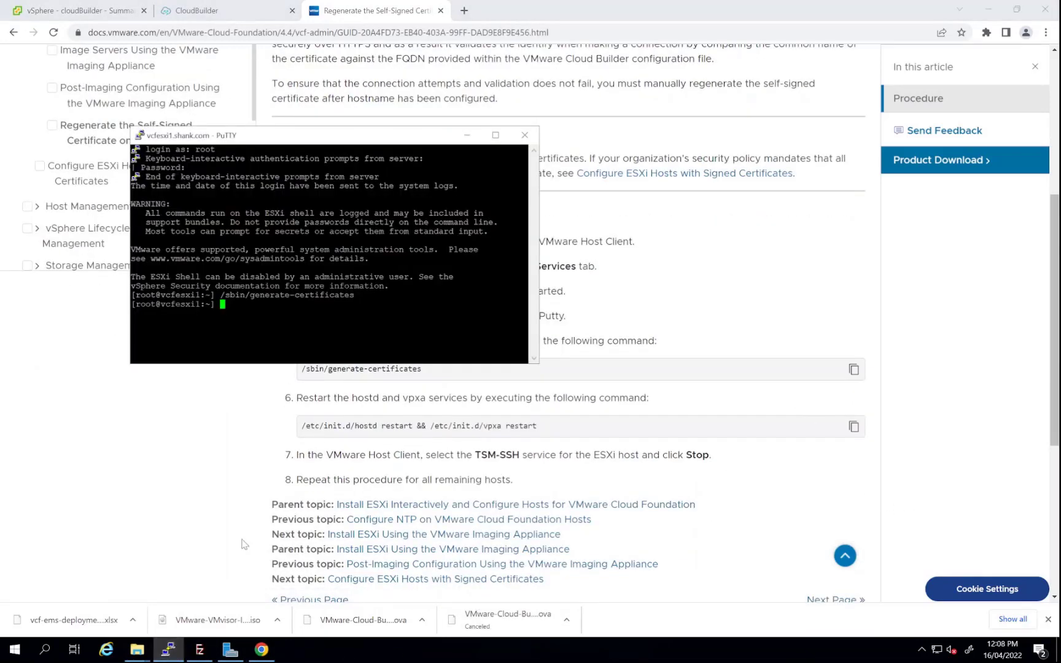
right_click(357, 295)
key(Return)
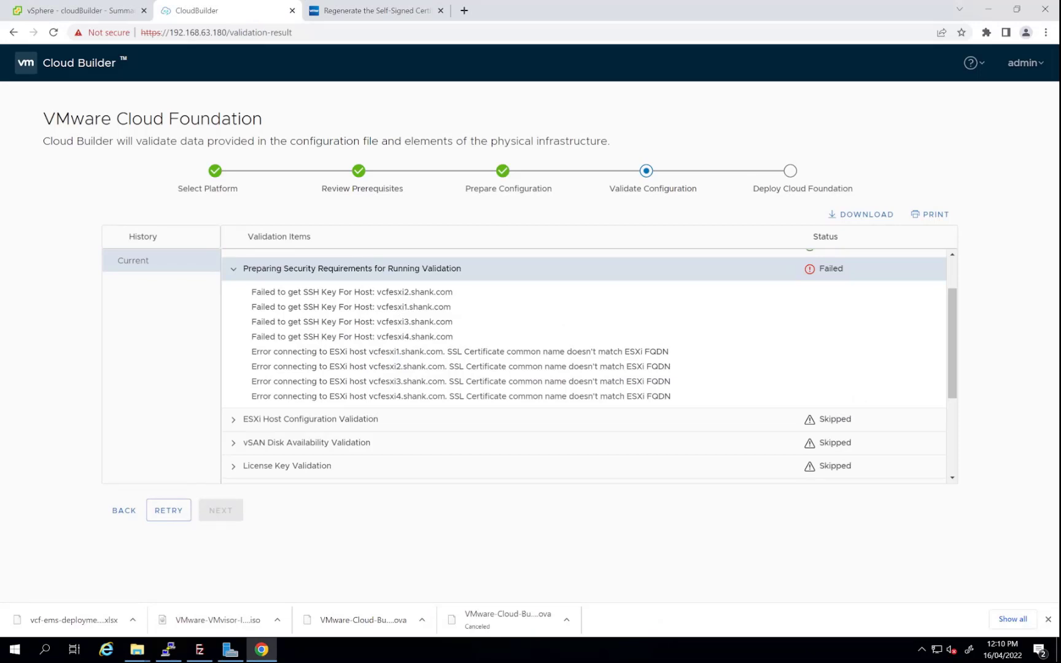
Retry validation and expand the VLAN ID and vSAN disk warnings, selecting host vcfesxi1.shank.com
click(163, 508)
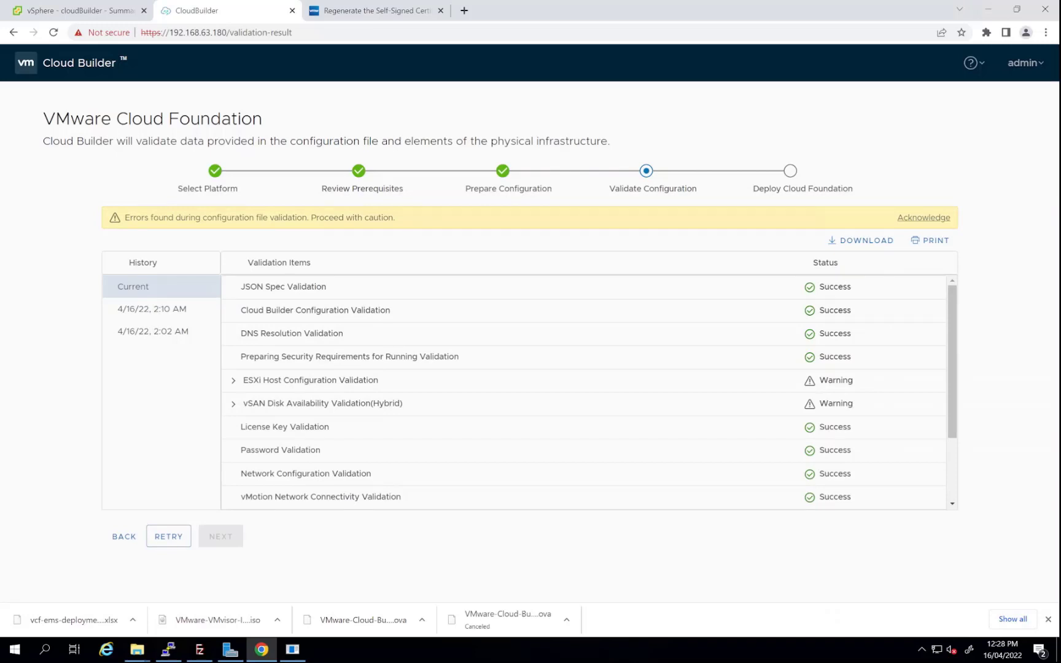
click(233, 380)
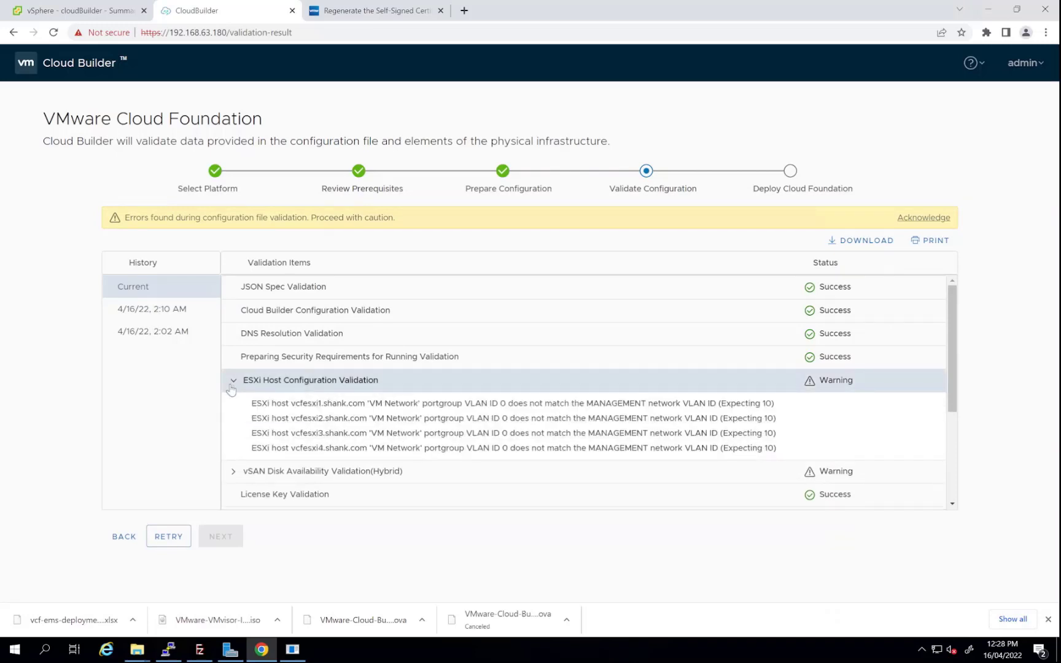
click(234, 472)
scroll(323, 452, down, 1)
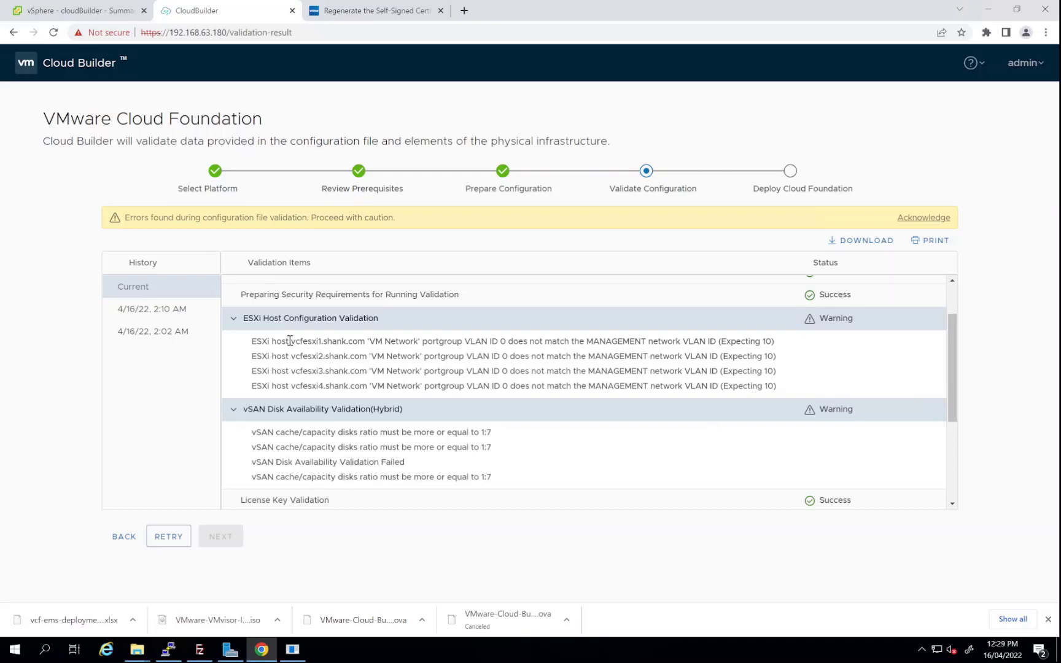
drag(292, 342, 365, 344)
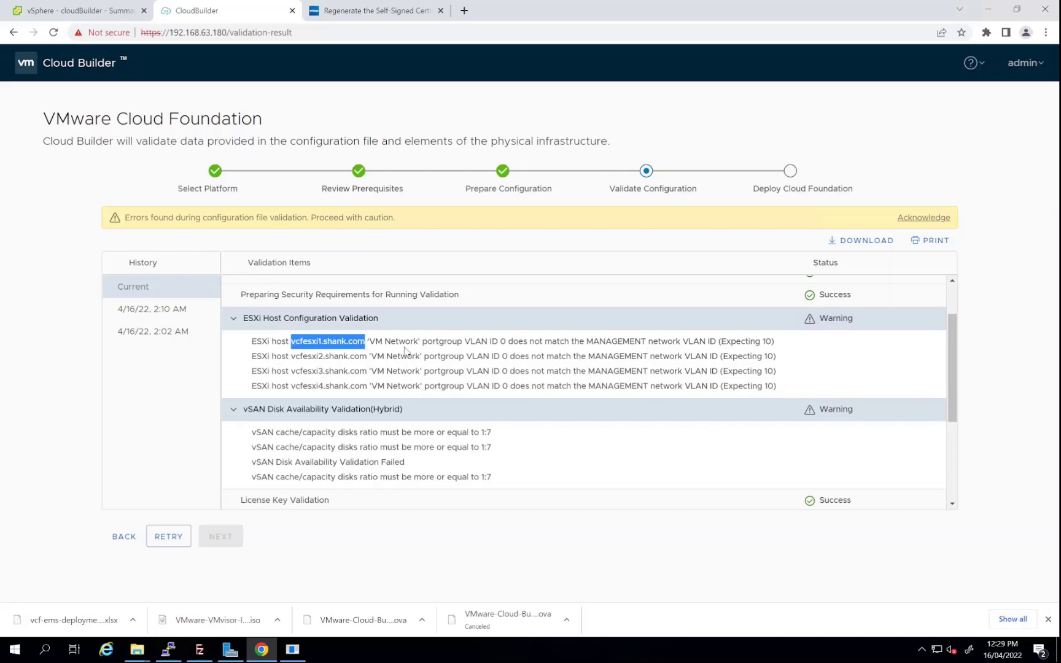
Open the vcfesxi1.shank.com Host Client past the certificate warning and log in as root
click(464, 11)
text(https://)
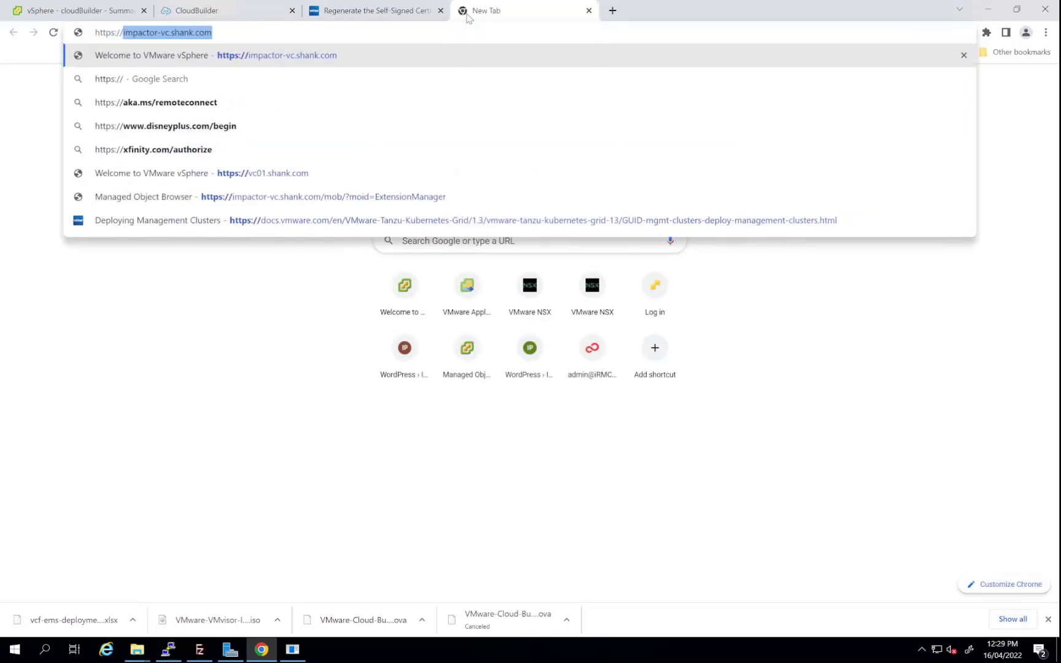
key(Return)
click(348, 379)
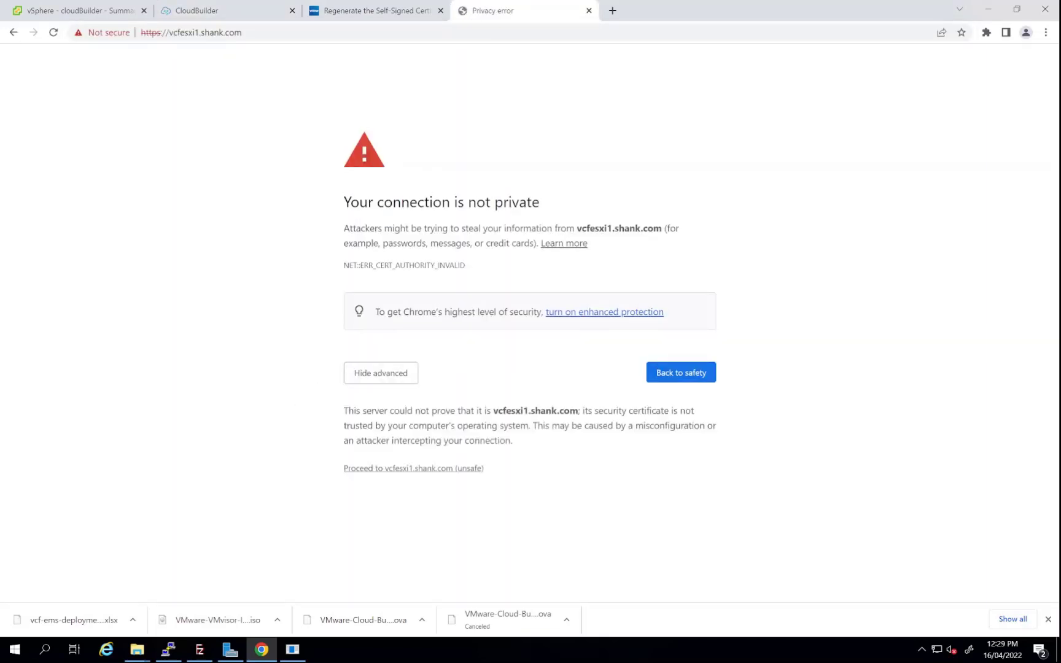
click(413, 468)
click(147, 257)
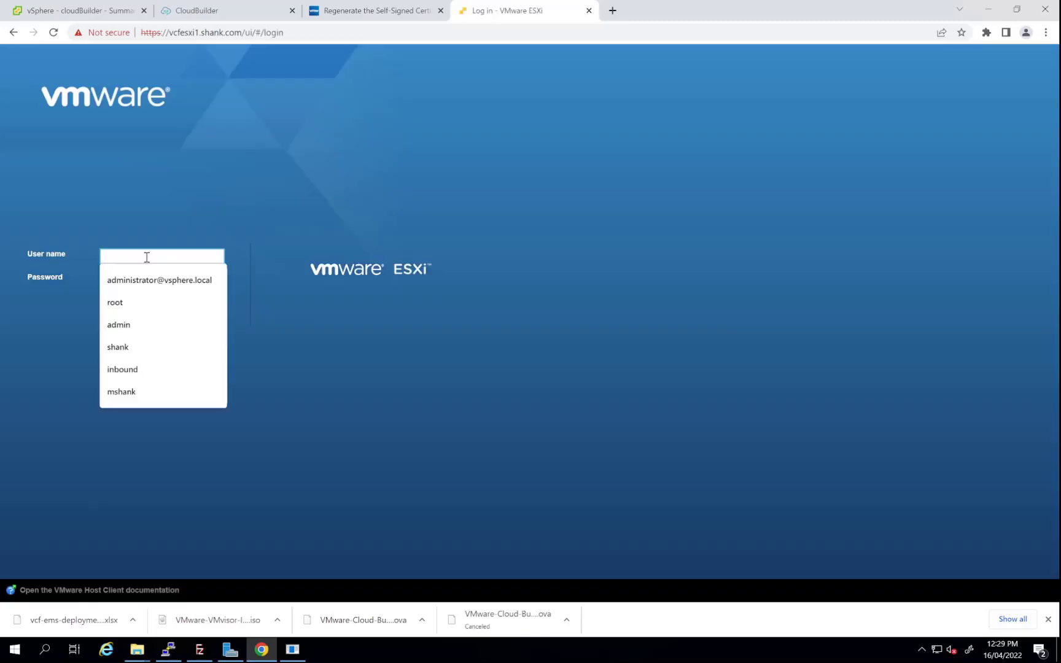
text(root)
key(Tab)
text(*********)
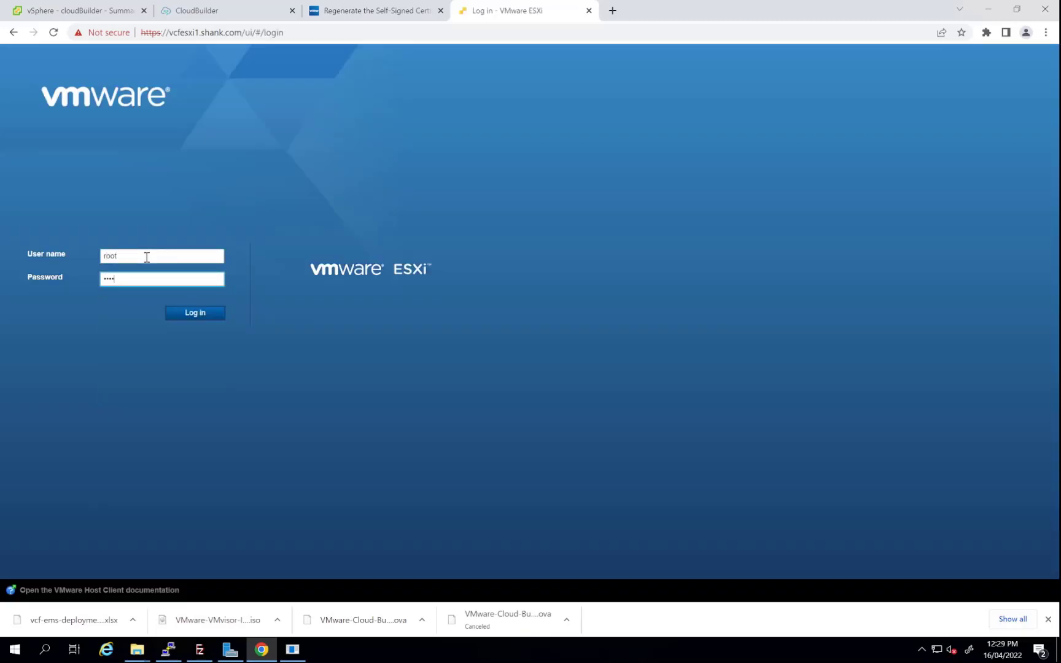
key(Return)
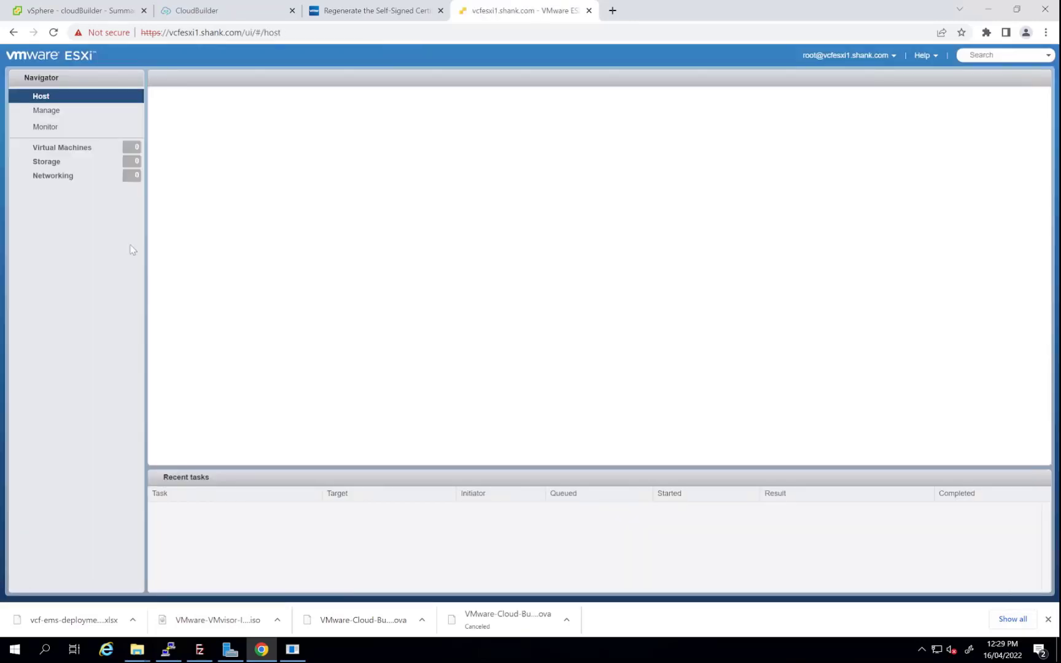
Change the VM Network port group's VLAN ID to 10 and save it
click(63, 165)
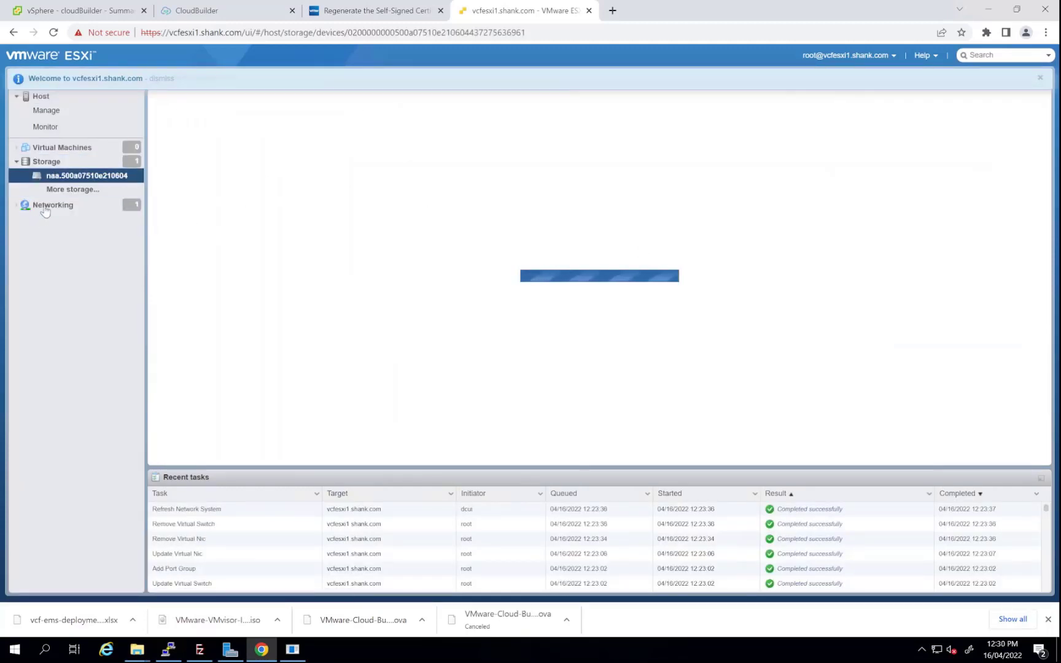
click(43, 205)
click(281, 164)
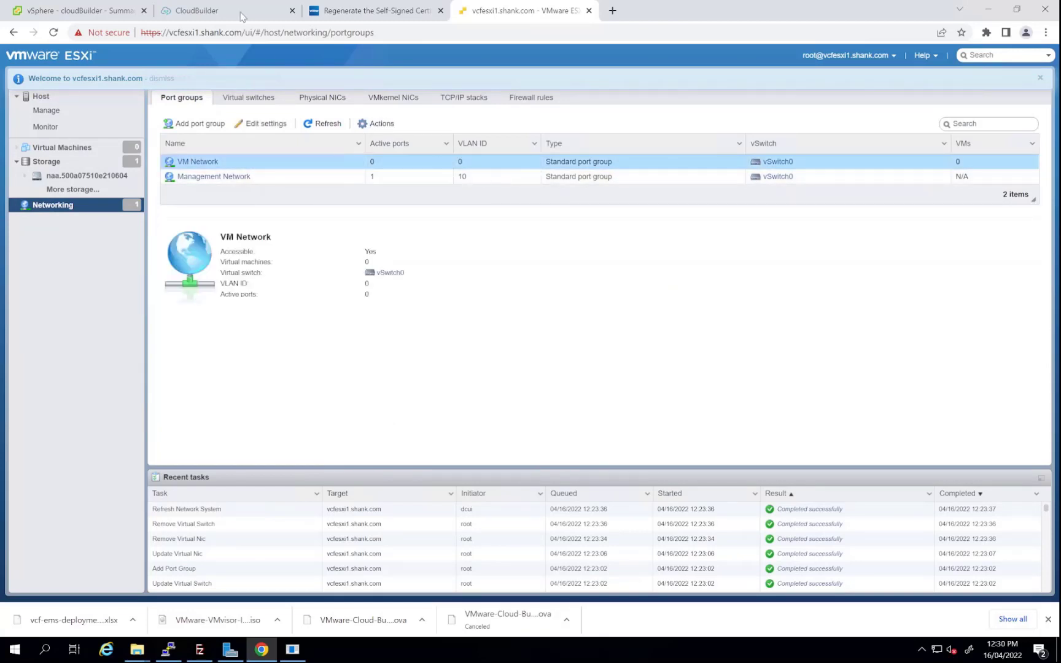
click(242, 15)
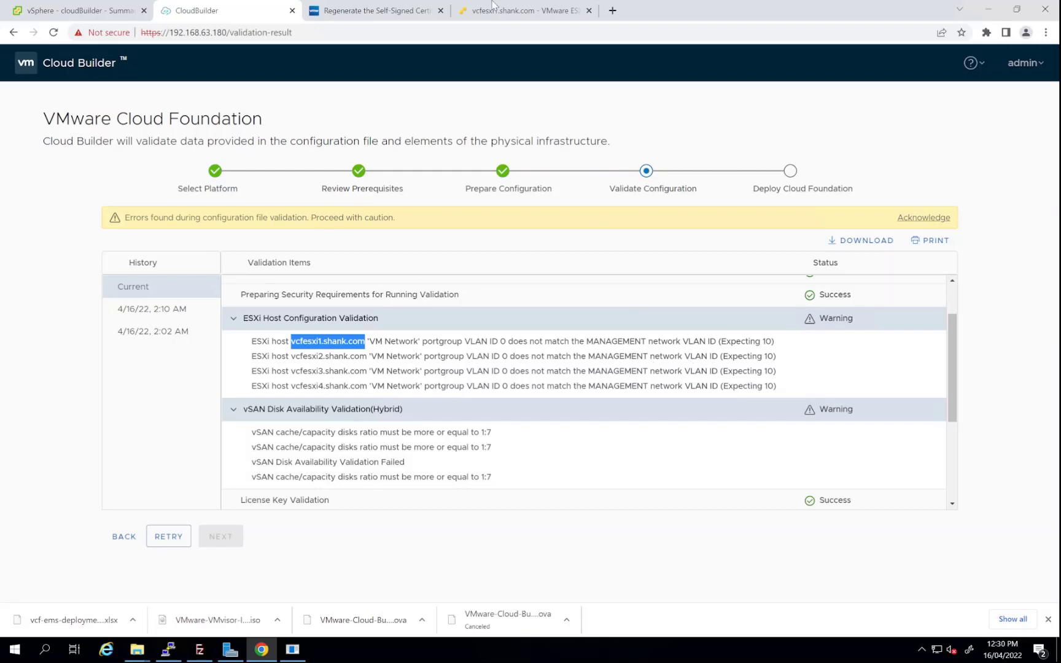
click(493, 6)
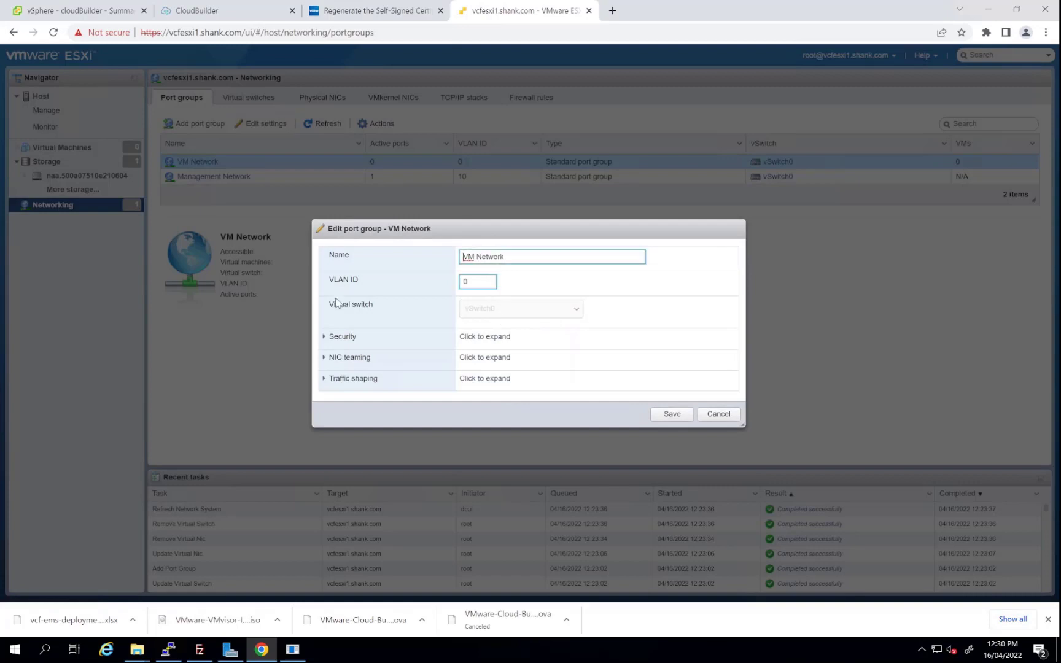
double_click(489, 282)
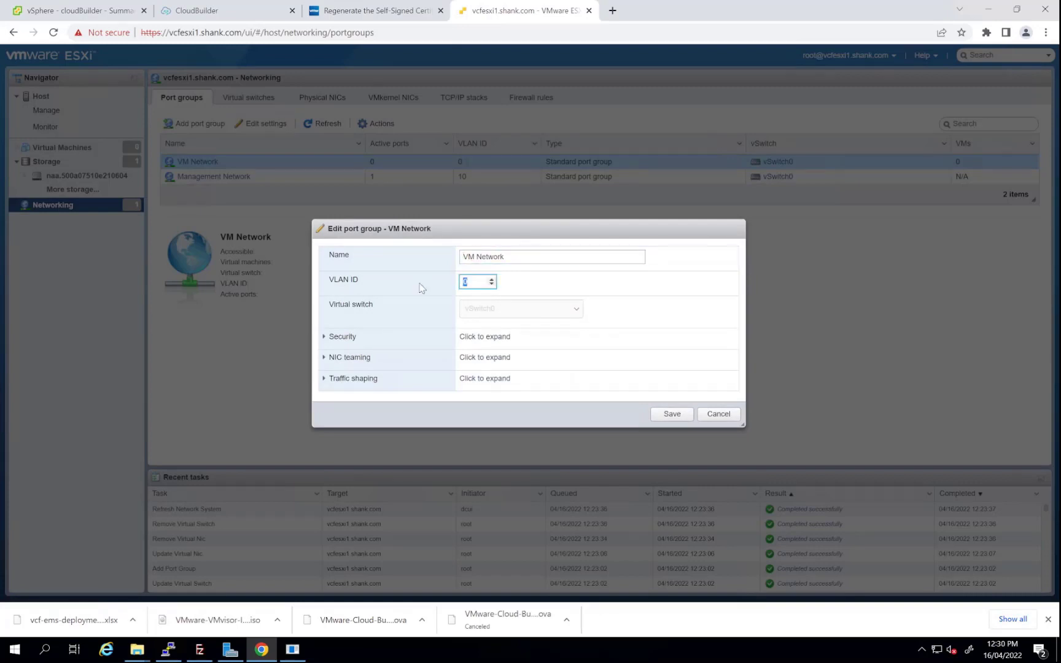
text(10)
click(672, 414)
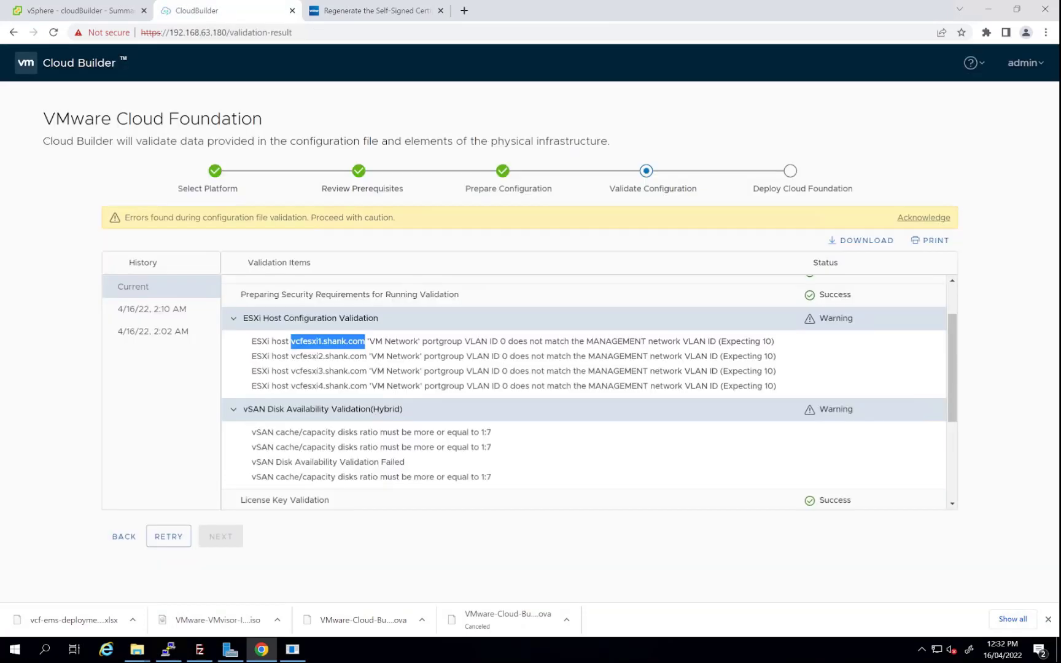
Bring up the vcfesxi4 PuTTY session maximized and run vdq -q
right_click(168, 652)
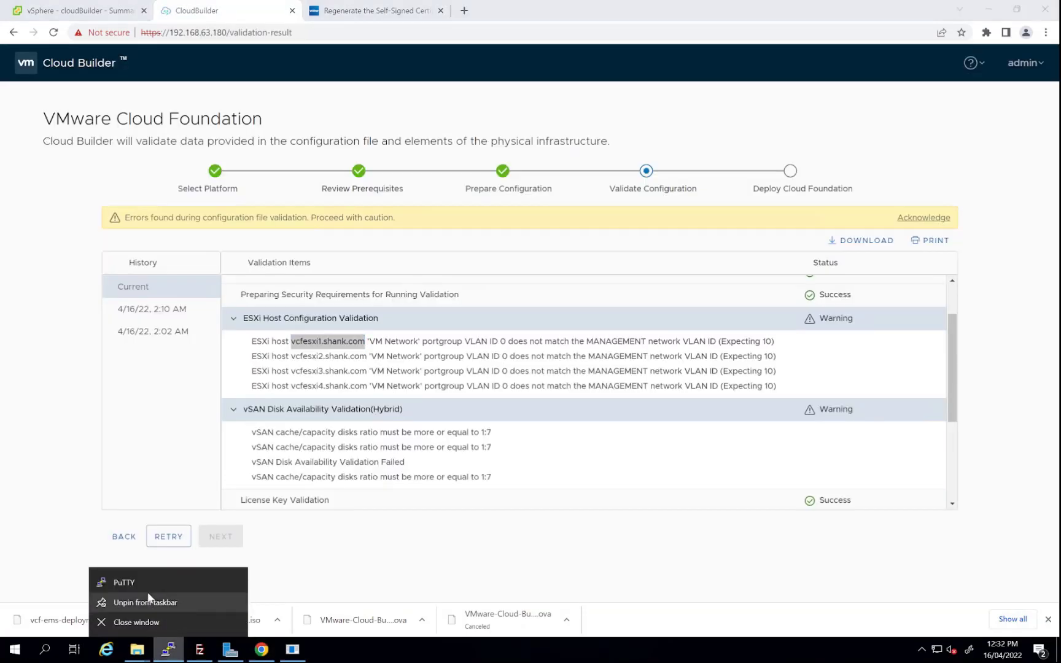
click(170, 656)
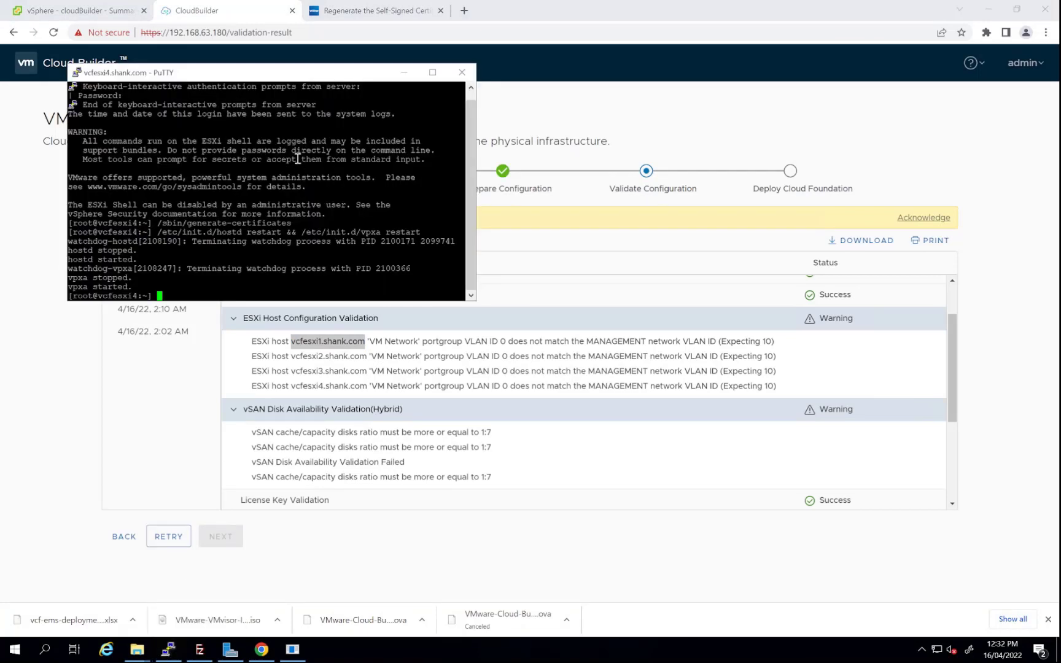
key(Return)
key(Return)
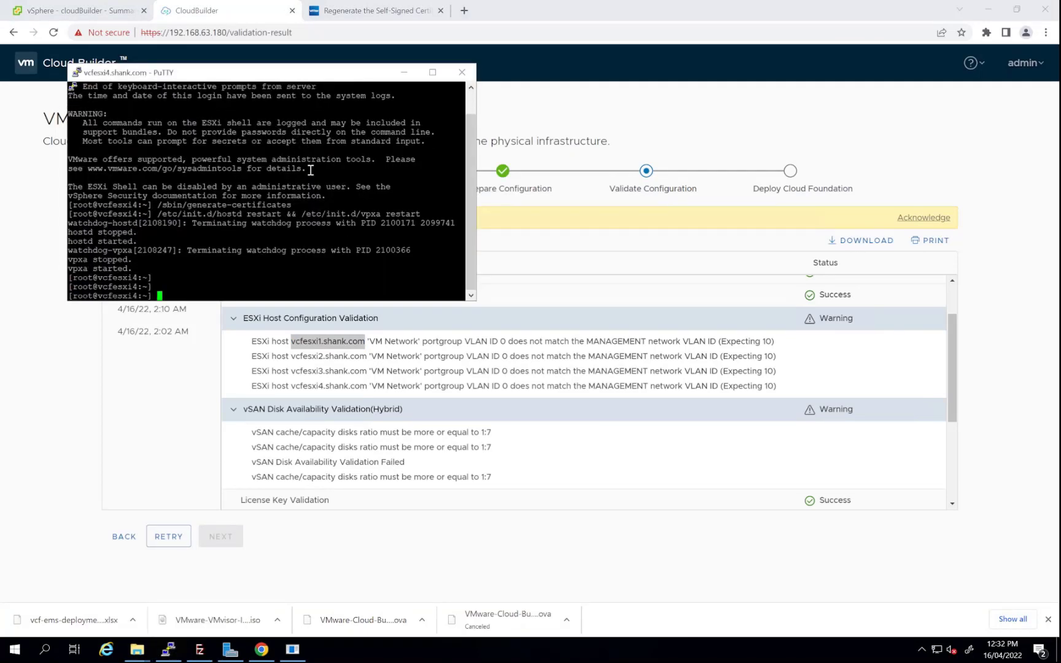
click(432, 72)
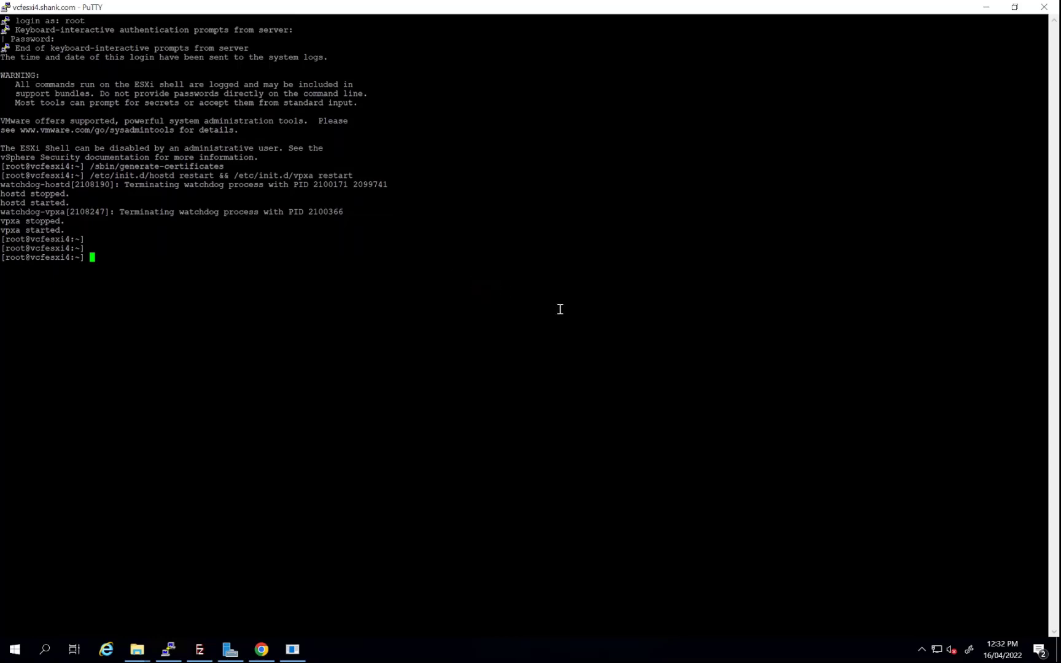
text(vdq -q)
key(Return)
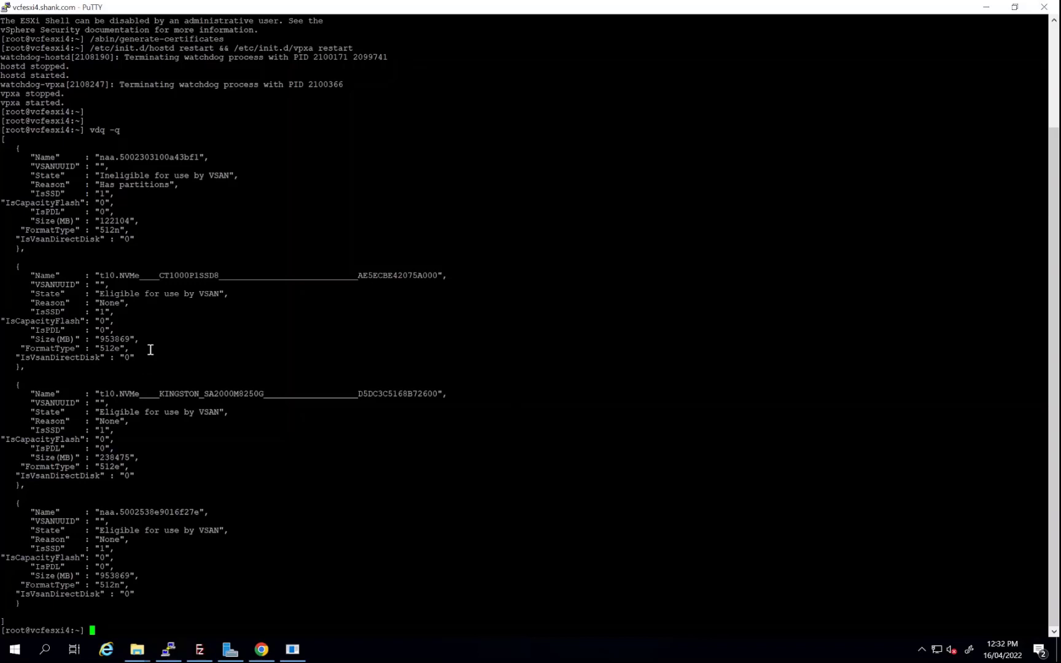
Inspect the listed disks' names, sizes and IsCapacityFlash values, which are all 0
drag(92, 275, 232, 280)
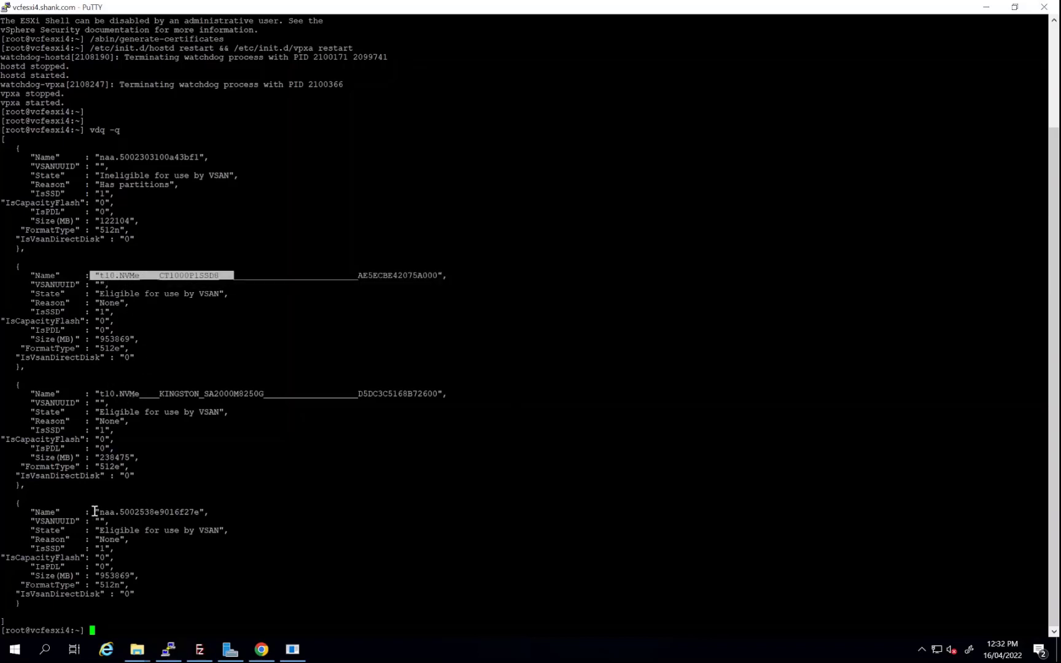
click(129, 551)
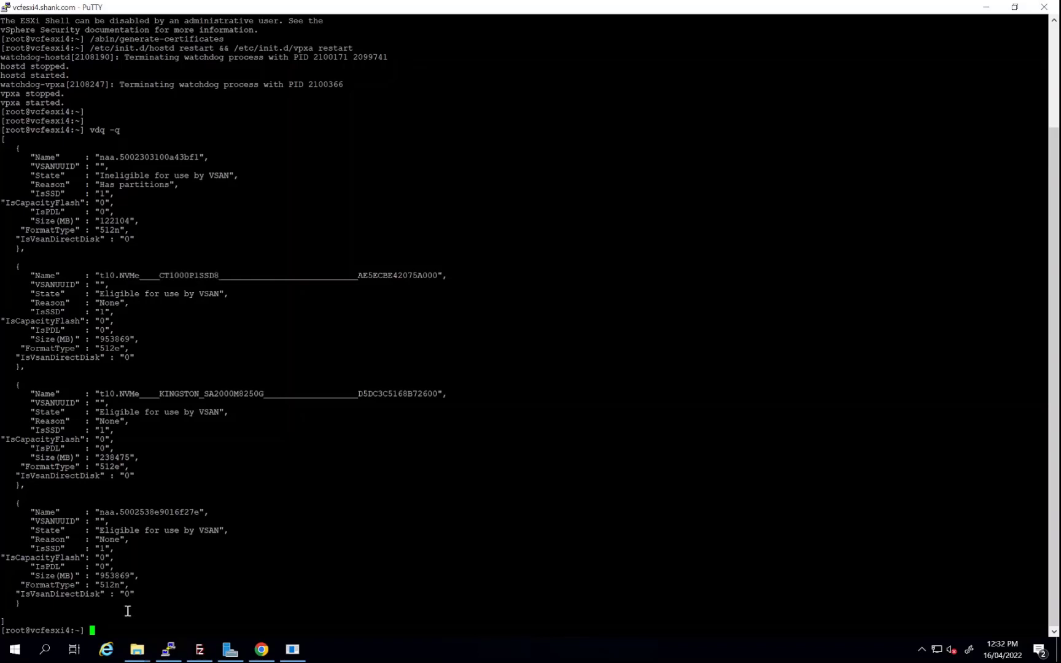
double_click(111, 575)
click(403, 527)
double_click(190, 395)
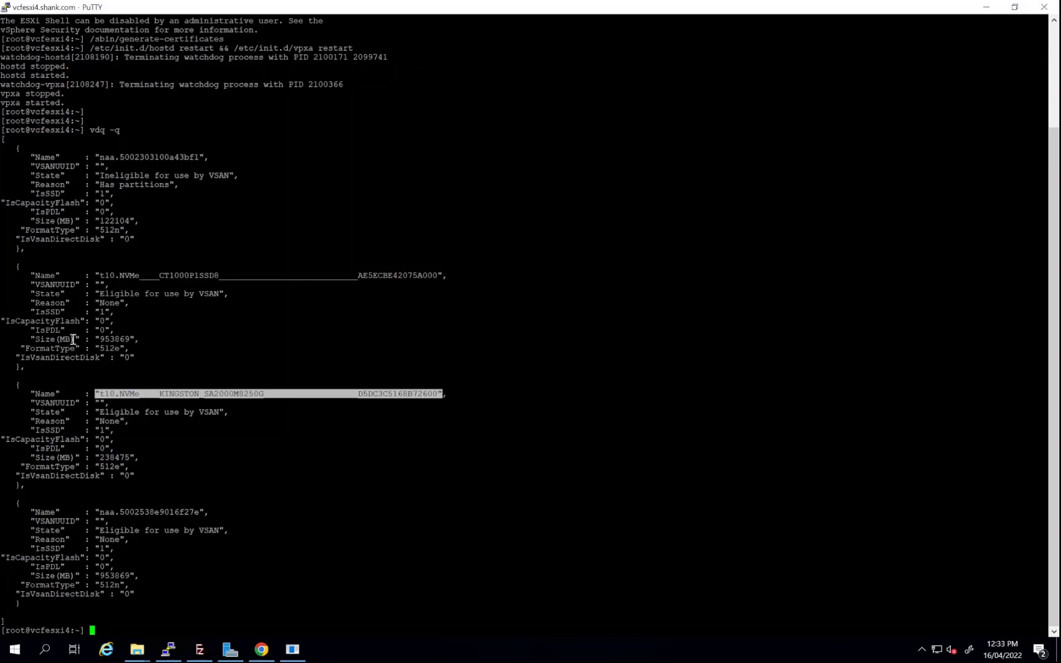
click(78, 441)
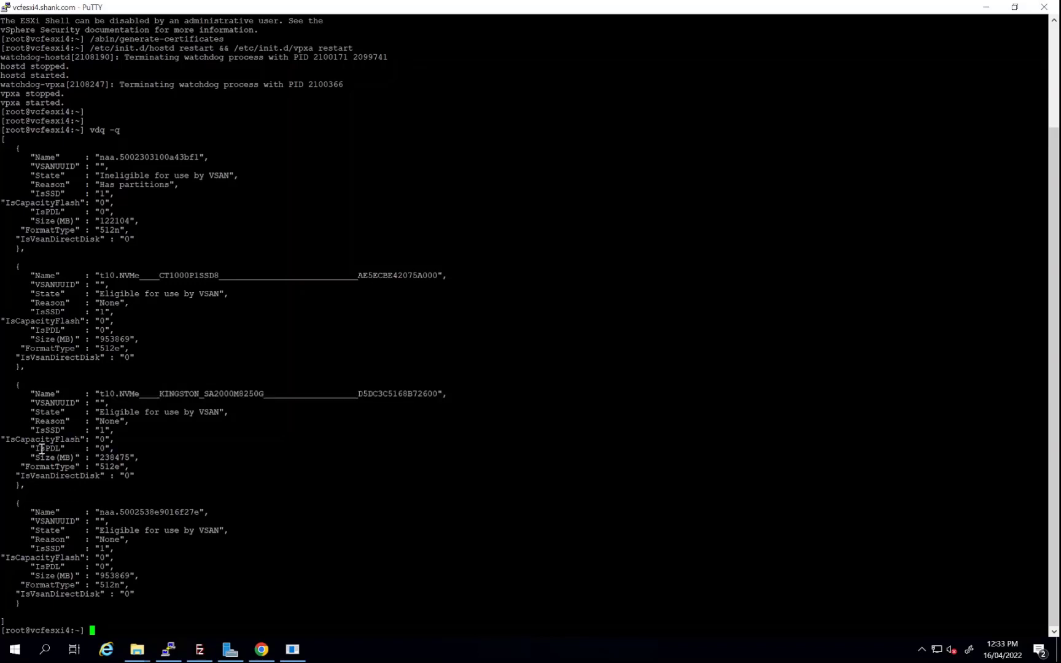
drag(1, 439, 85, 439)
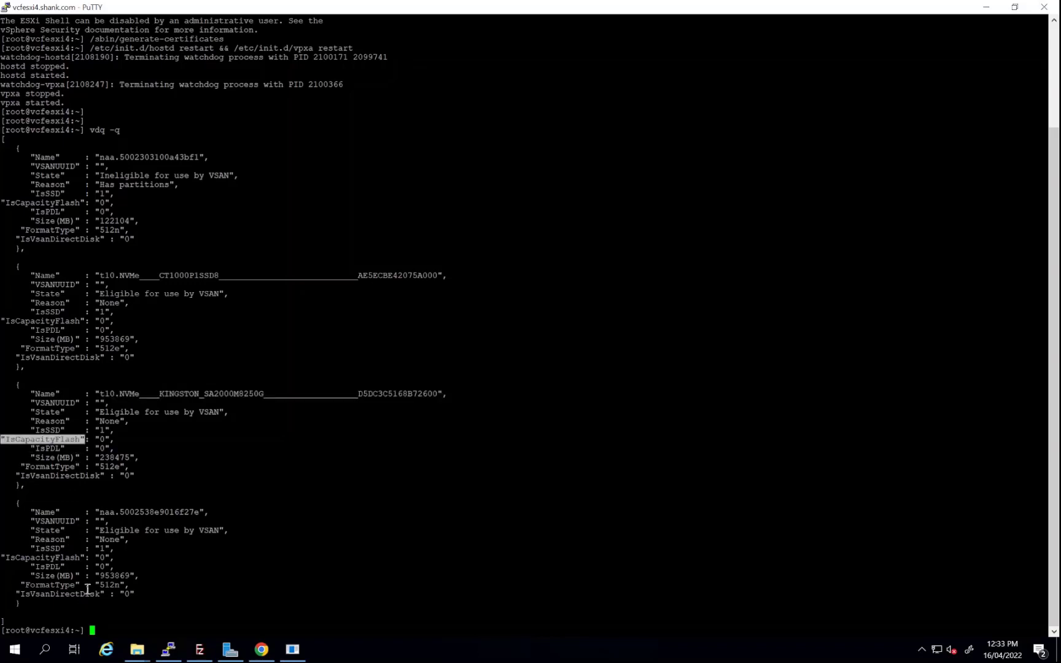
click(100, 560)
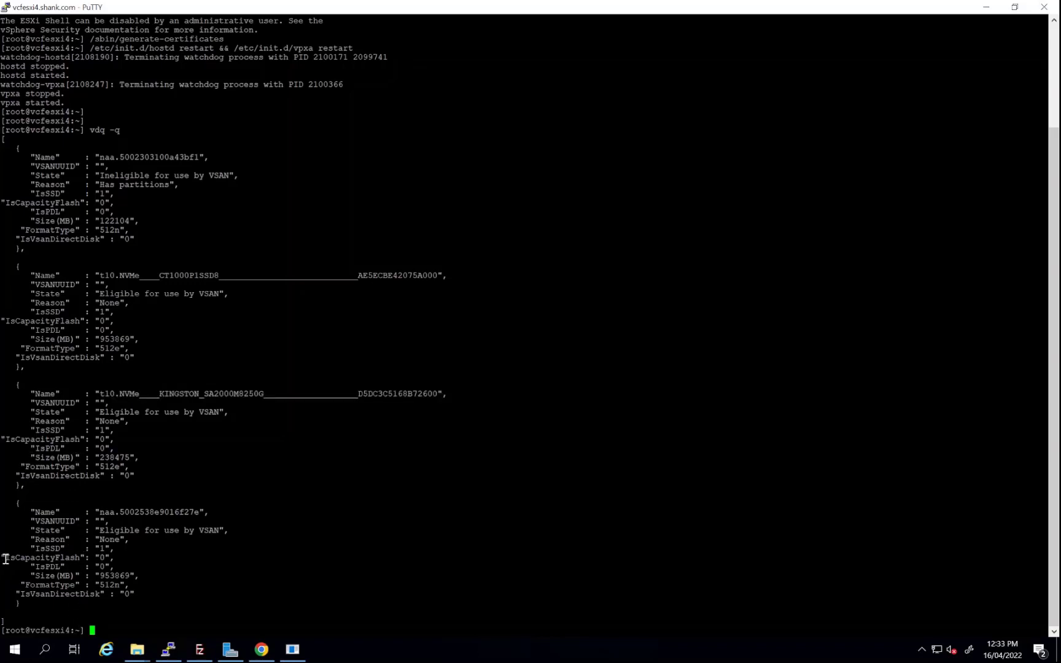
drag(1, 558, 139, 581)
click(92, 558)
drag(6, 323, 105, 323)
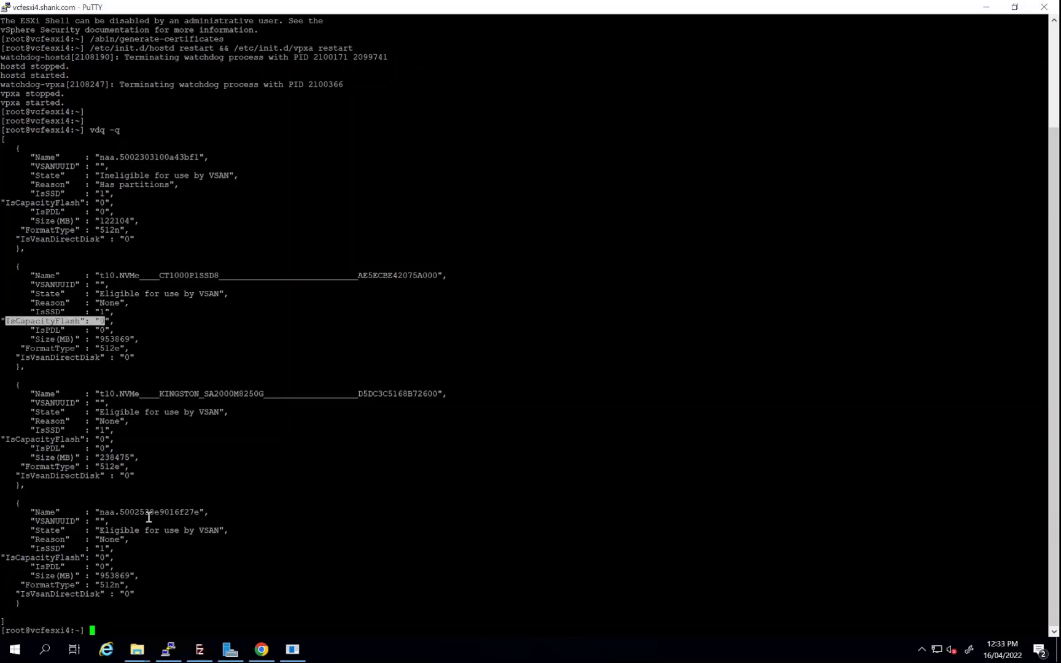
click(309, 468)
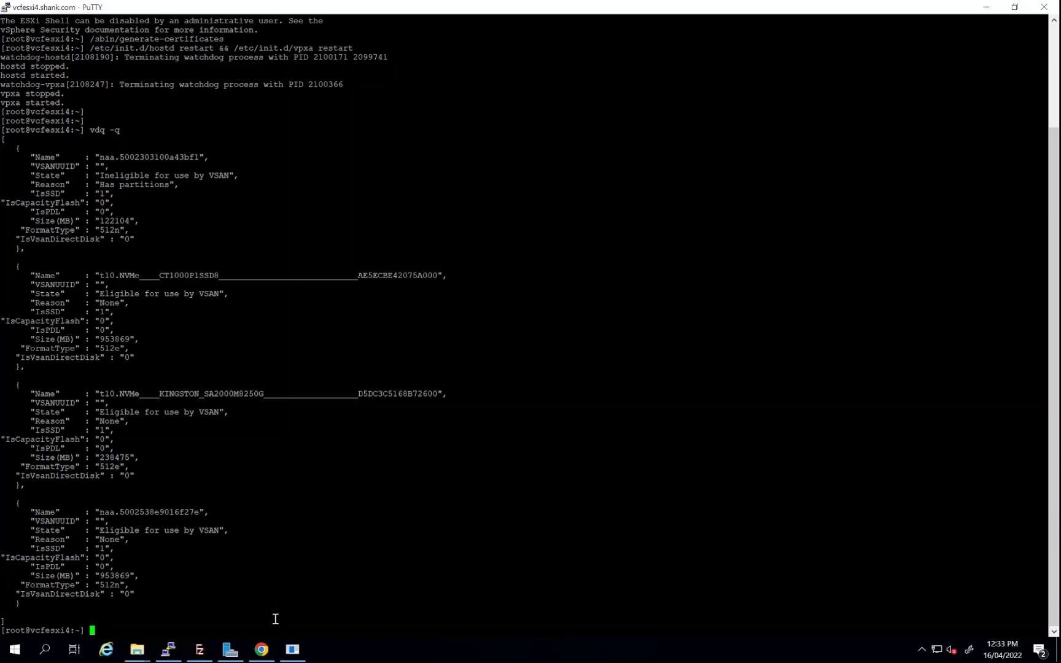
click(262, 649)
Search 'esxi tag vsan capacity' and paste the esxcli vsan storage tag add command into vcfesxi4's shell
click(458, 11)
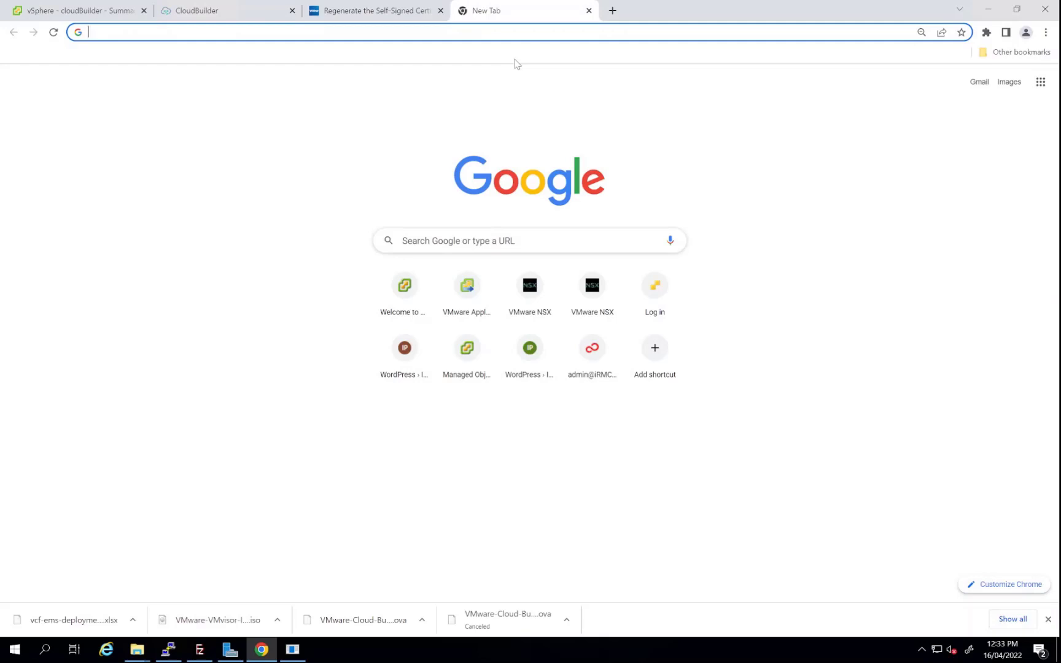
text(esxi tag)
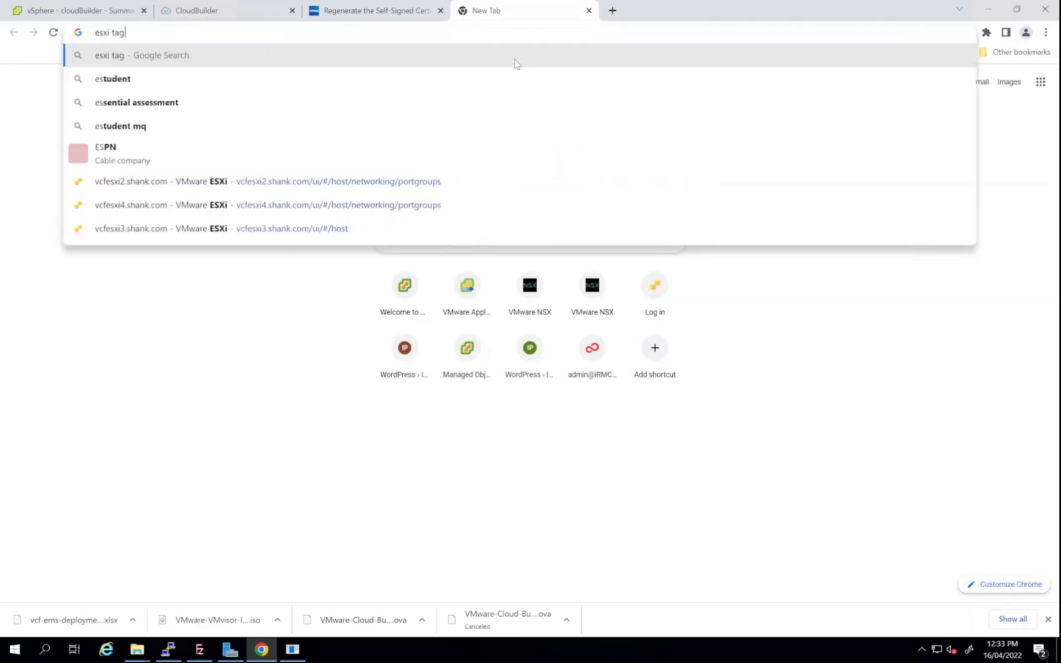
text( vsan )
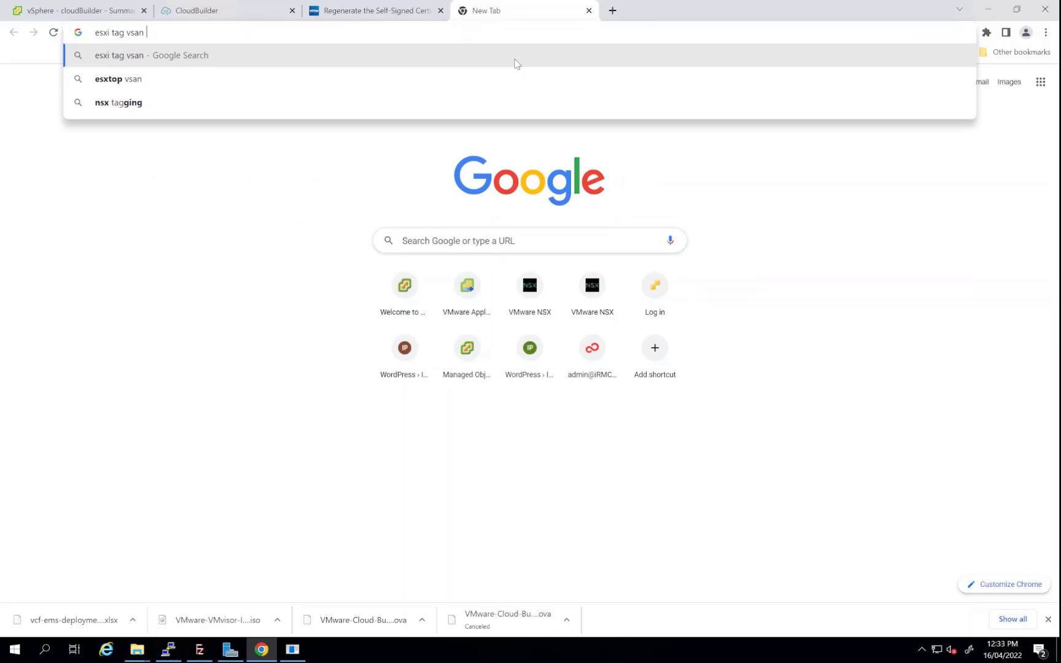
text(capacity)
key(Return)
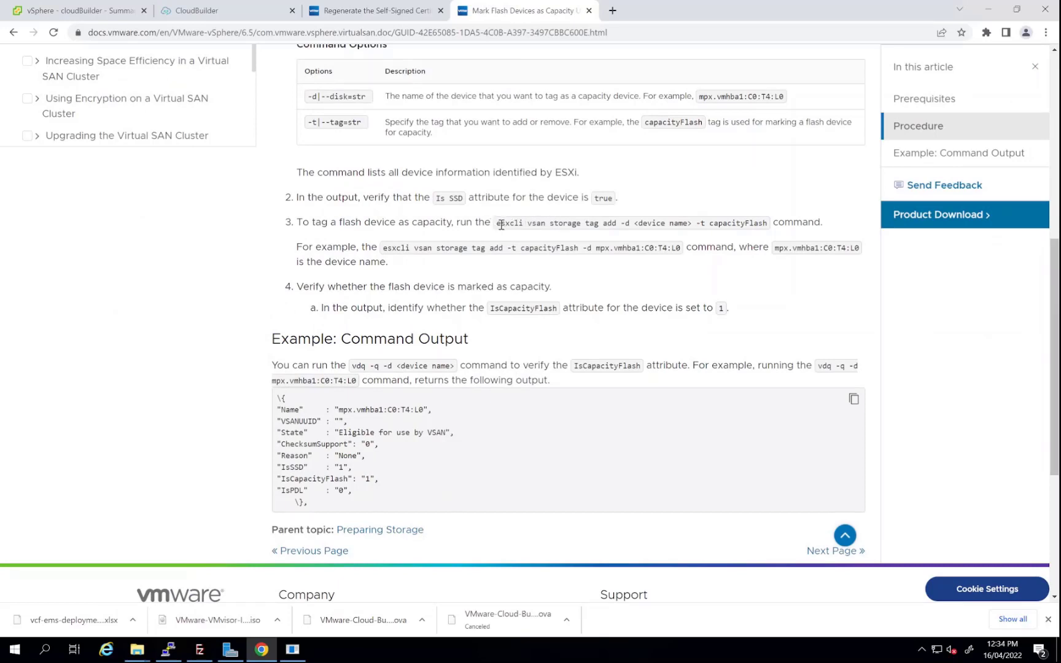
drag(496, 223, 633, 222)
key(ctrl+c)
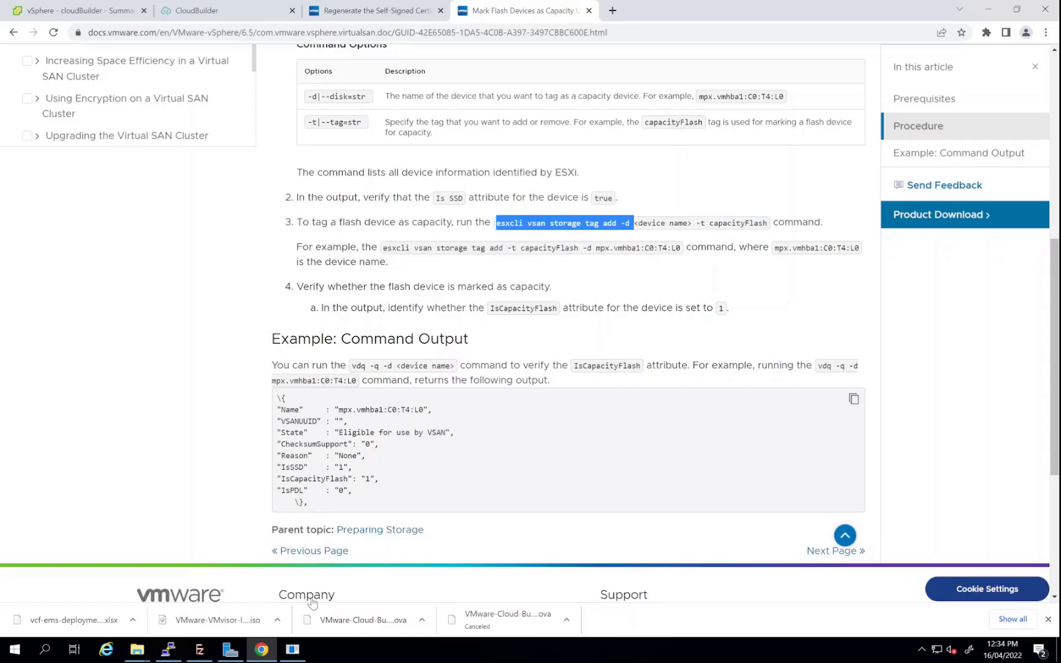
click(169, 649)
right_click(258, 468)
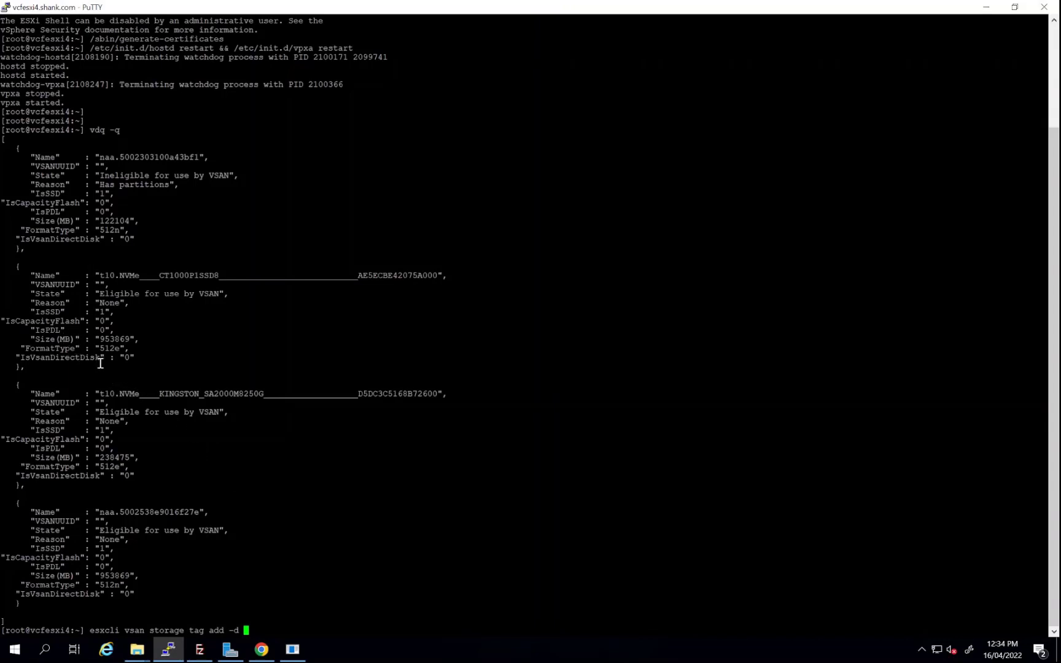
Tag the CT1000P1SSD8 NVMe disk with -t capacityFlash and confirm IsCapacityFlash is 1 via vdq -q
drag(96, 275, 441, 279)
right_click(562, 396)
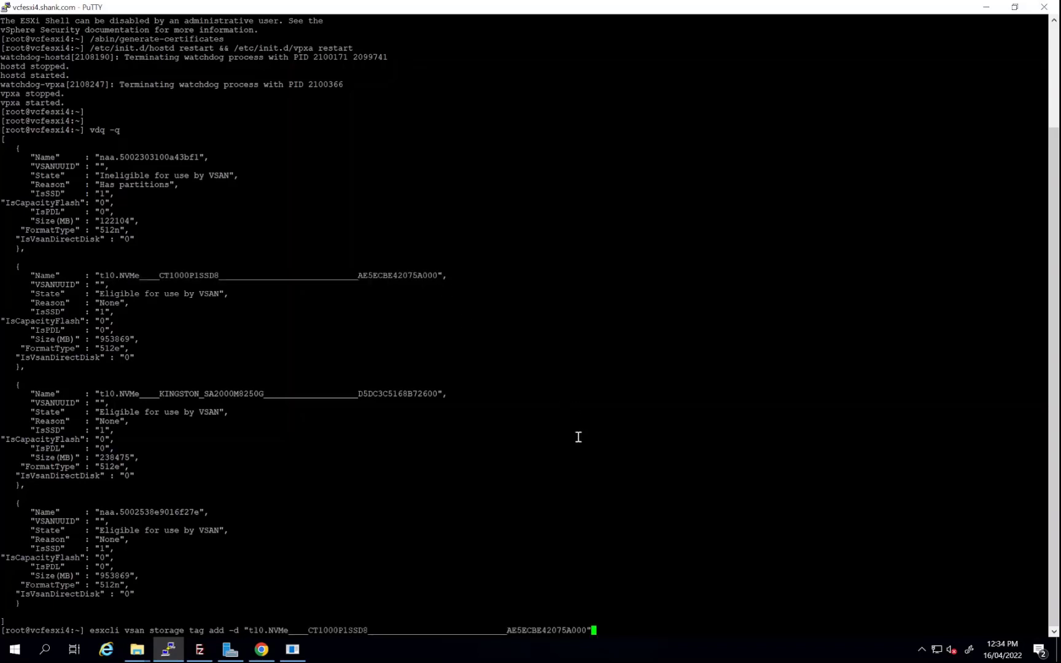
key(alt+Tab)
click(697, 222)
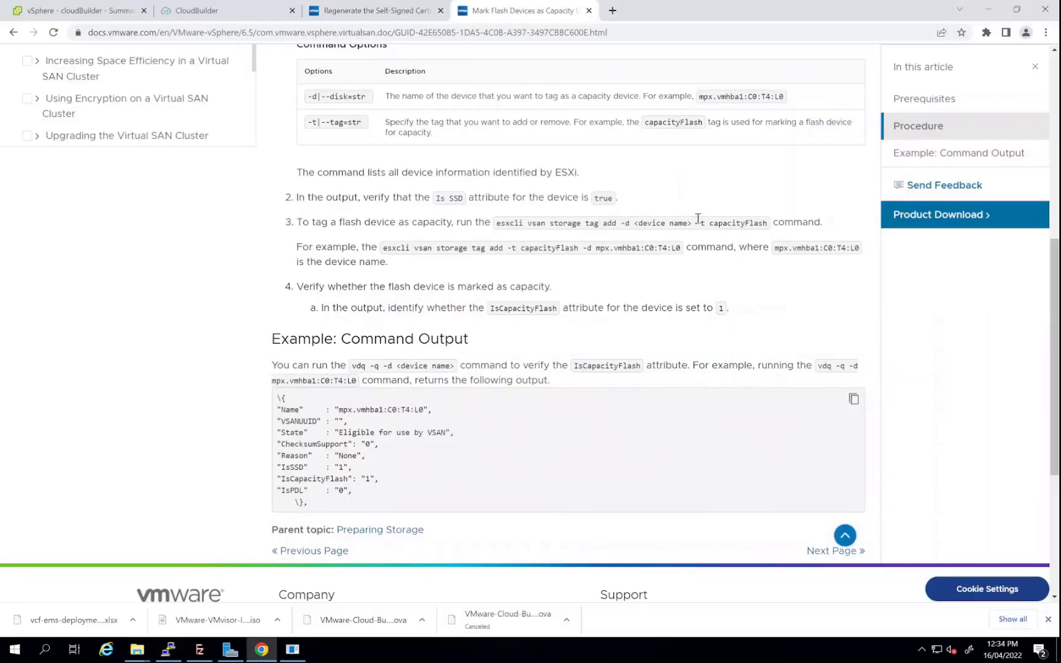
drag(698, 223, 769, 228)
key(ctrl+c)
key(alt+Tab)
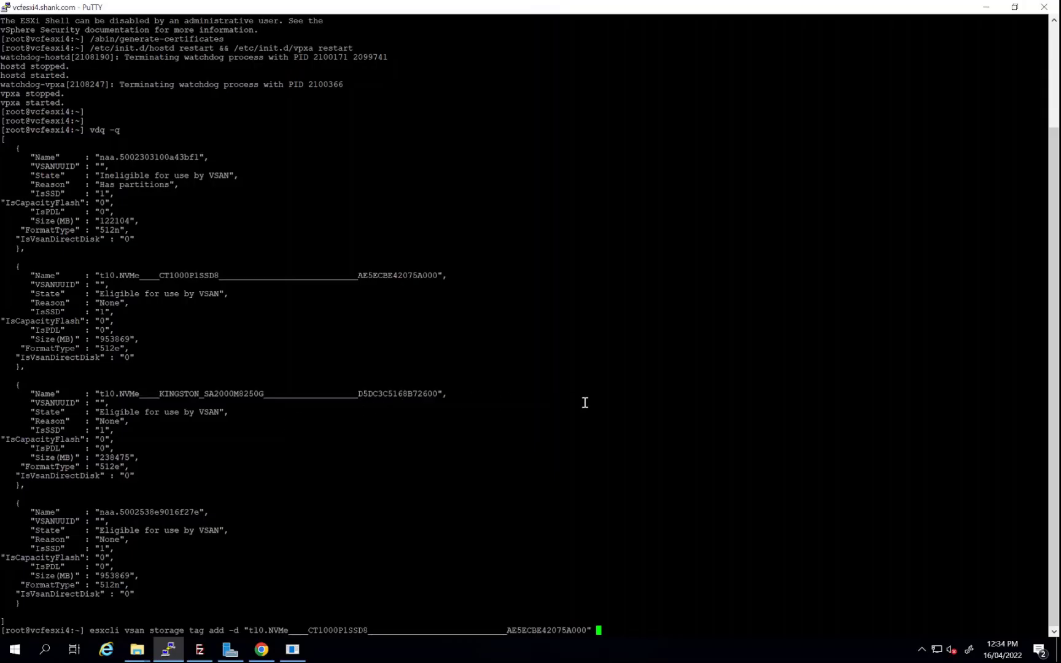
right_click(647, 409)
key(Return)
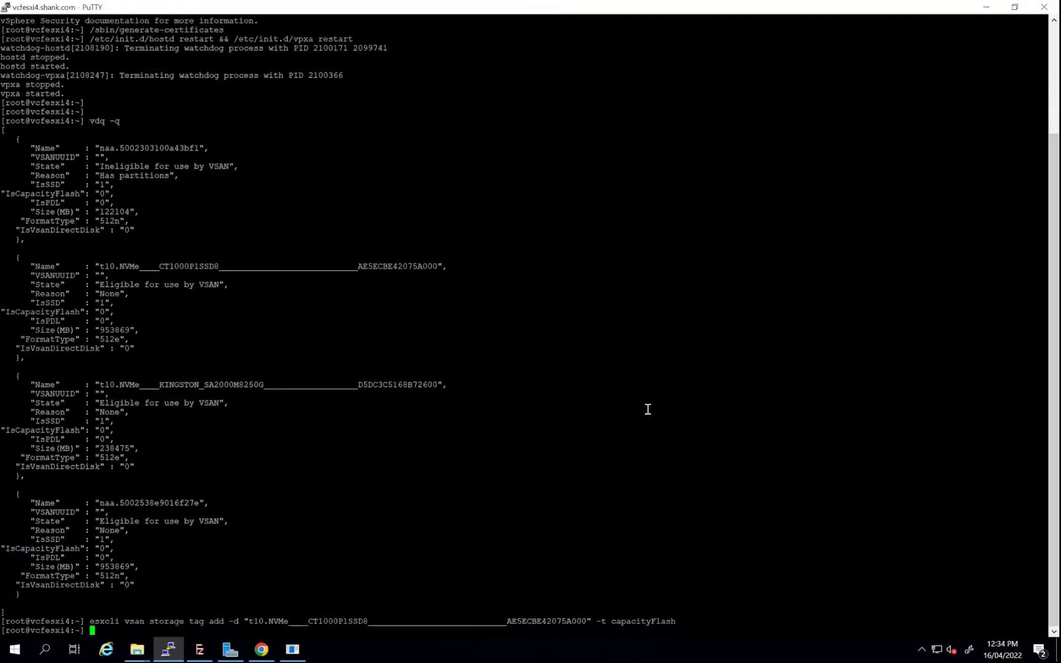
text(vdq -q)
key(Return)
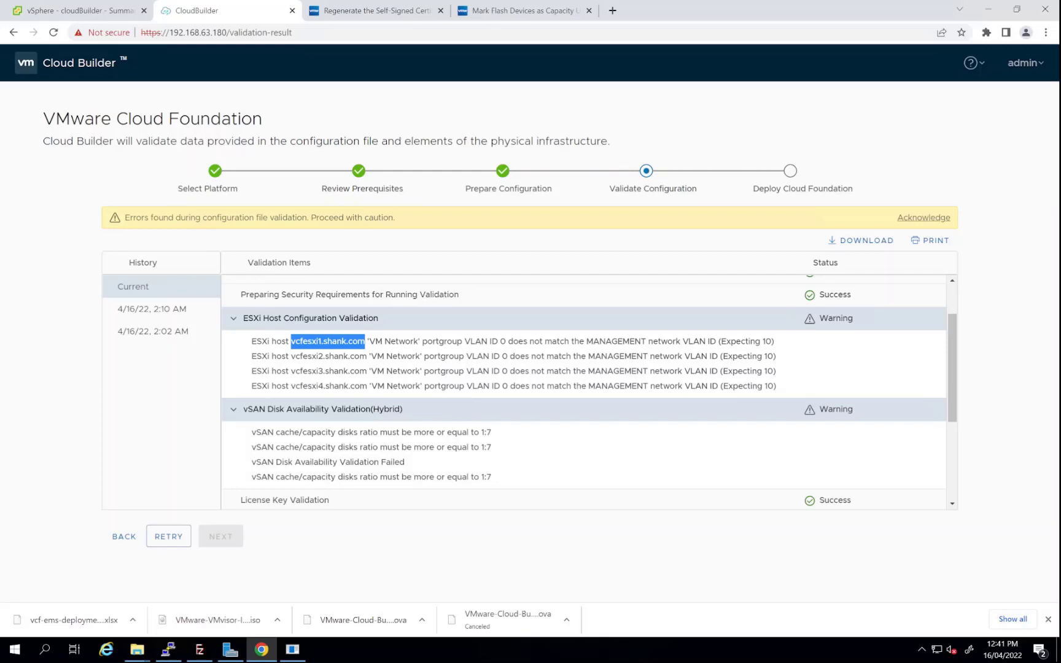
Rerun validation, acknowledge the vSAN disk availability warnings, and continue to SDDC deployment
click(234, 318)
click(233, 342)
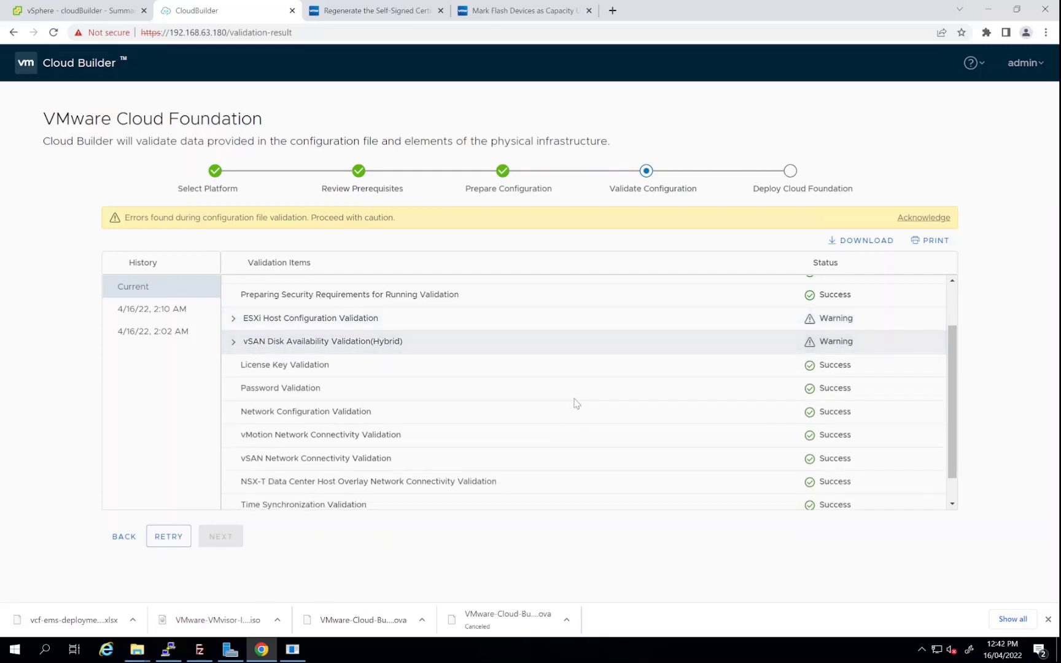
scroll(574, 403, down, 1)
scroll(574, 403, up, 3)
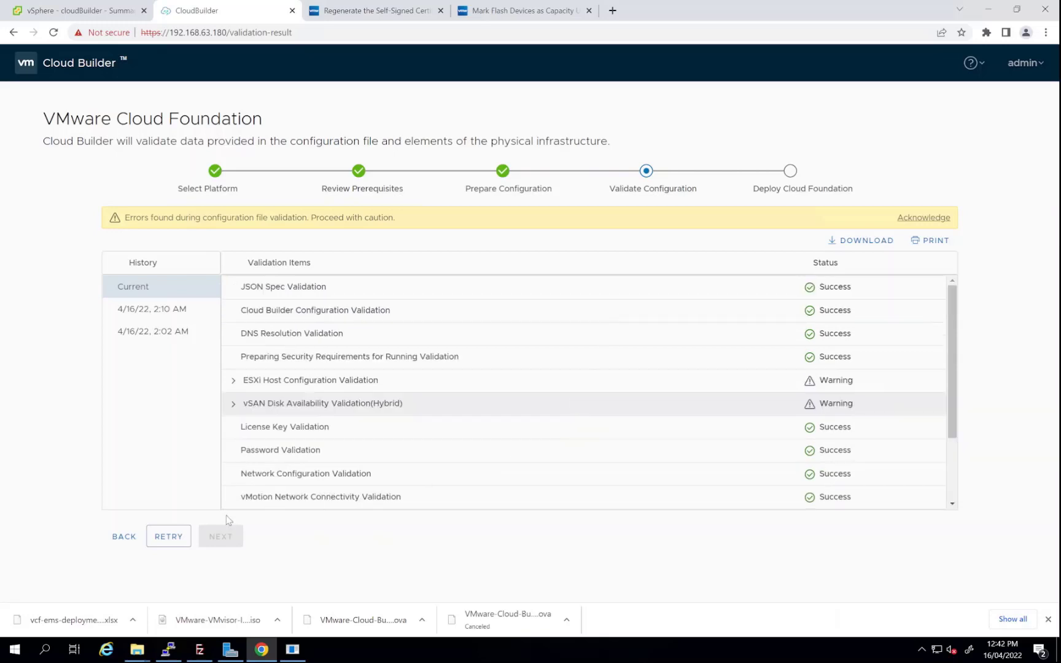
click(175, 538)
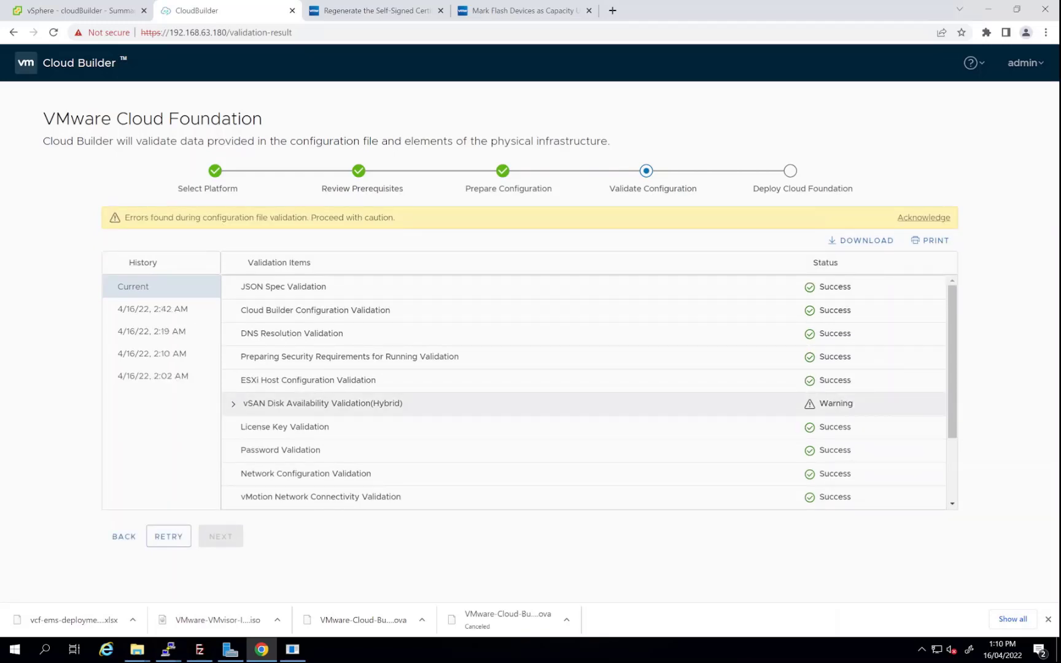
click(233, 404)
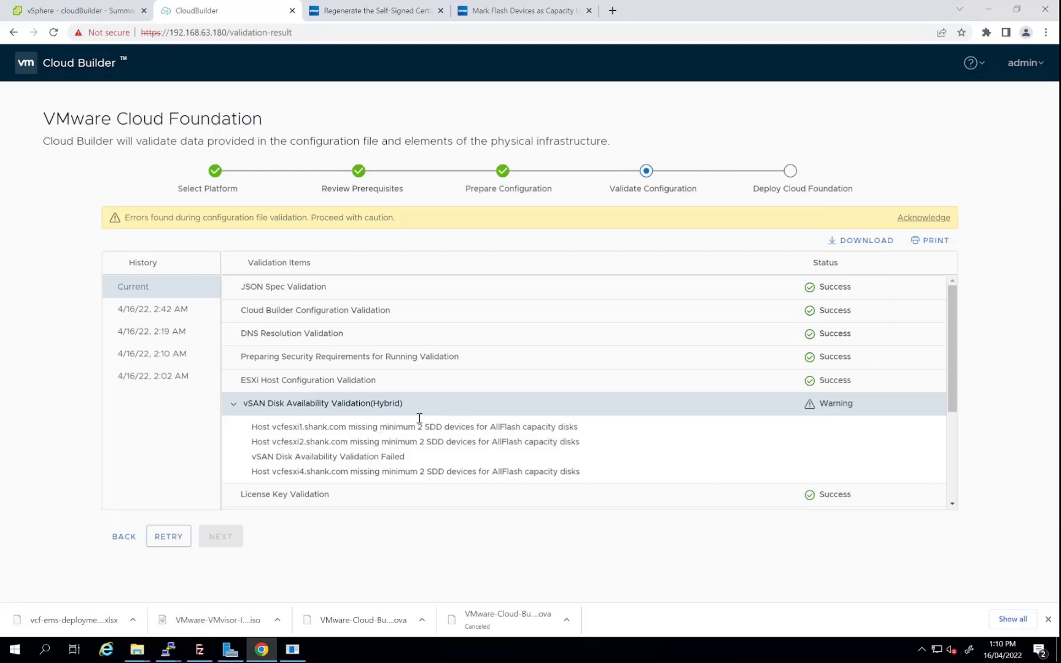
click(932, 219)
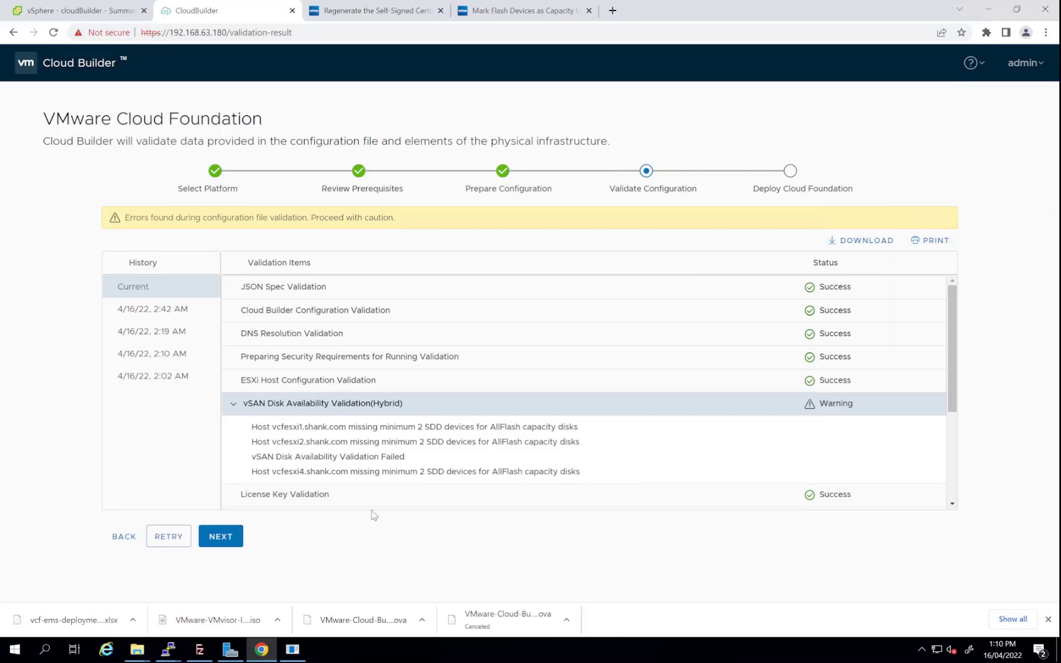
click(221, 538)
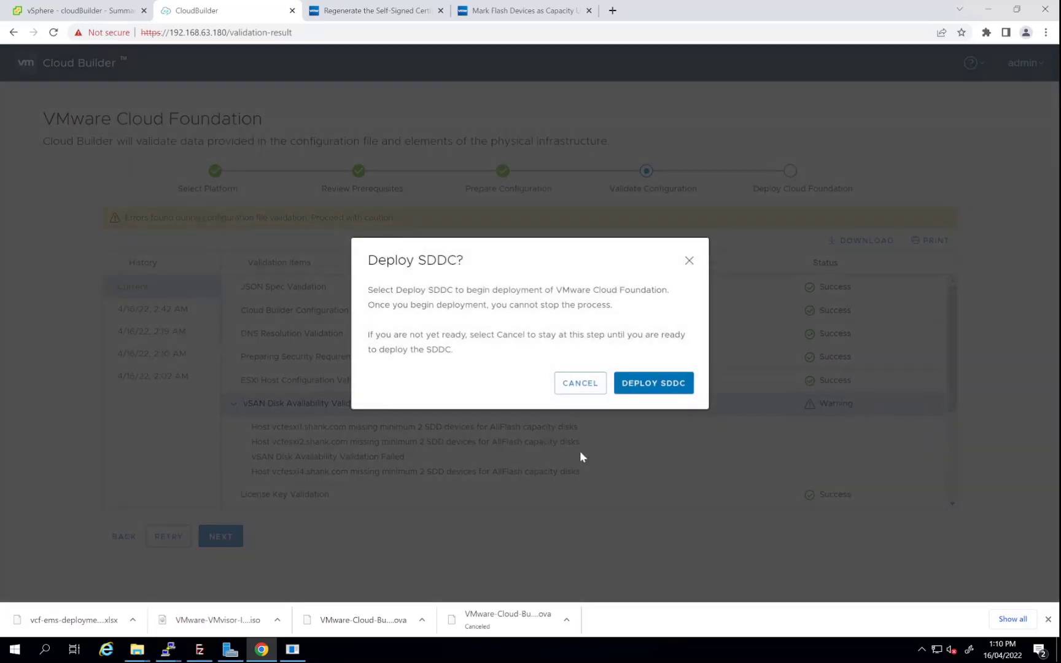
Start the SDDC deployment, finish the successful Cloud Foundation bring-up, and launch SDDC Manager
click(651, 385)
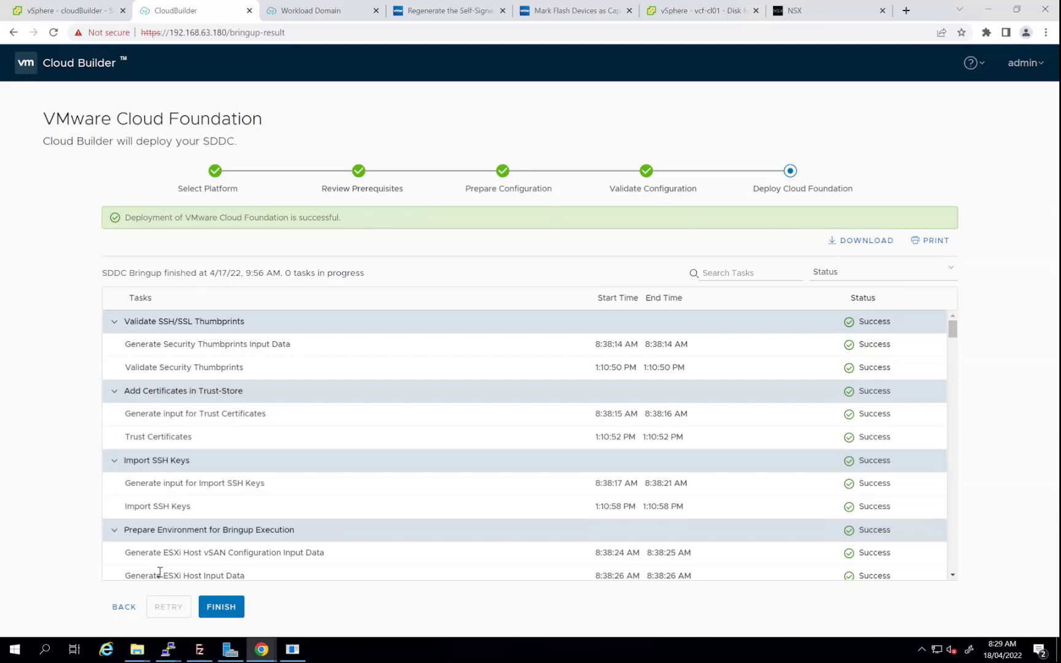
click(212, 611)
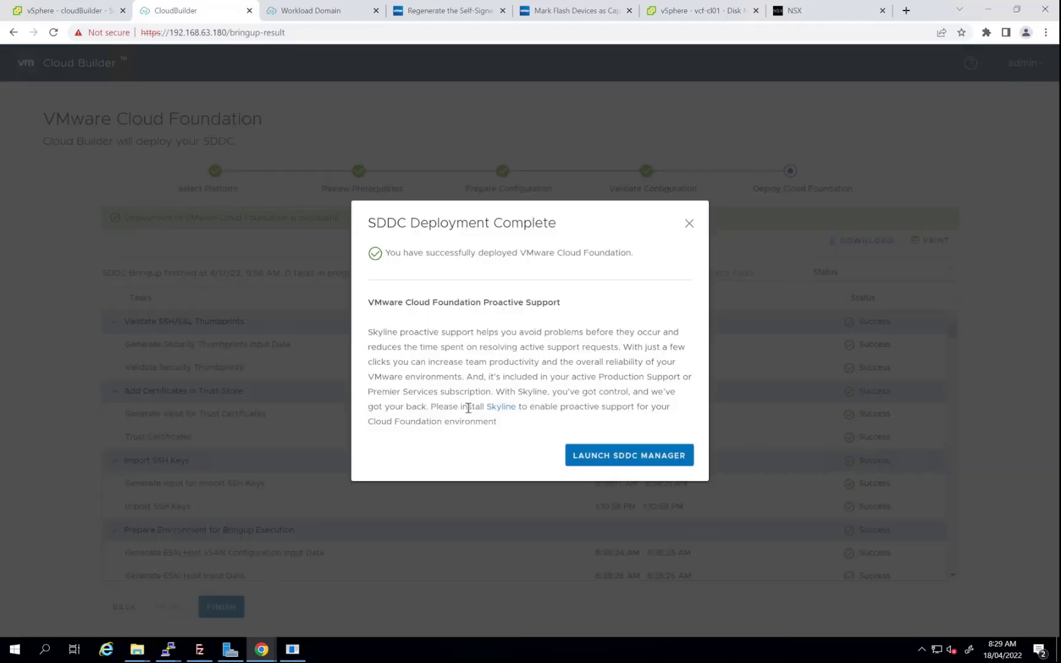
click(639, 458)
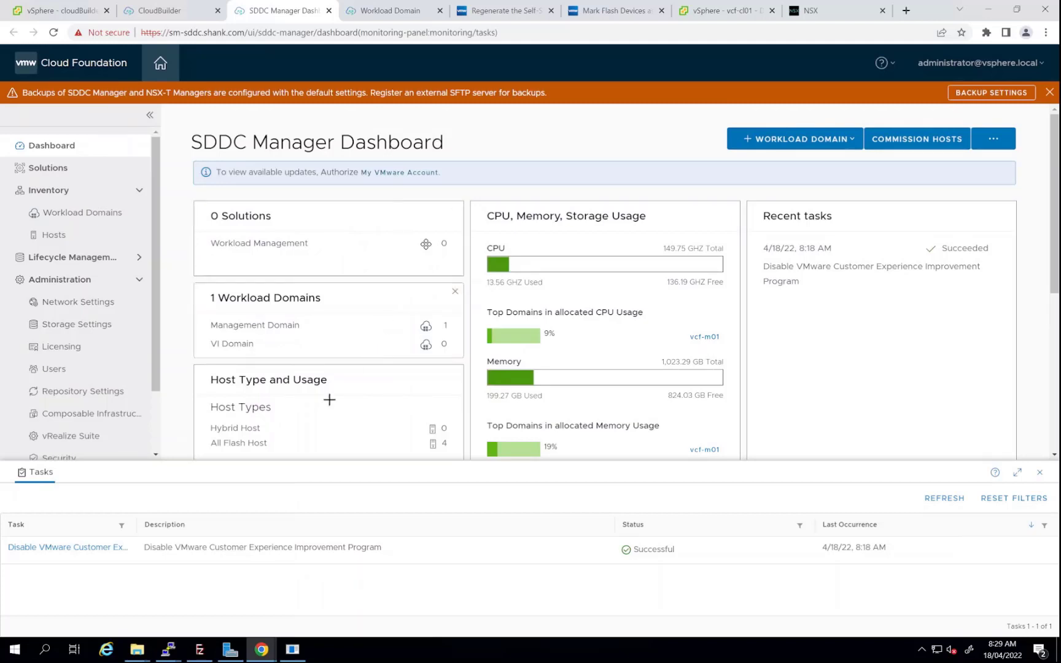
Review the SDDC Manager dashboard, the four hosts and the ACTIVE vcf-m01 workload domain
click(1039, 476)
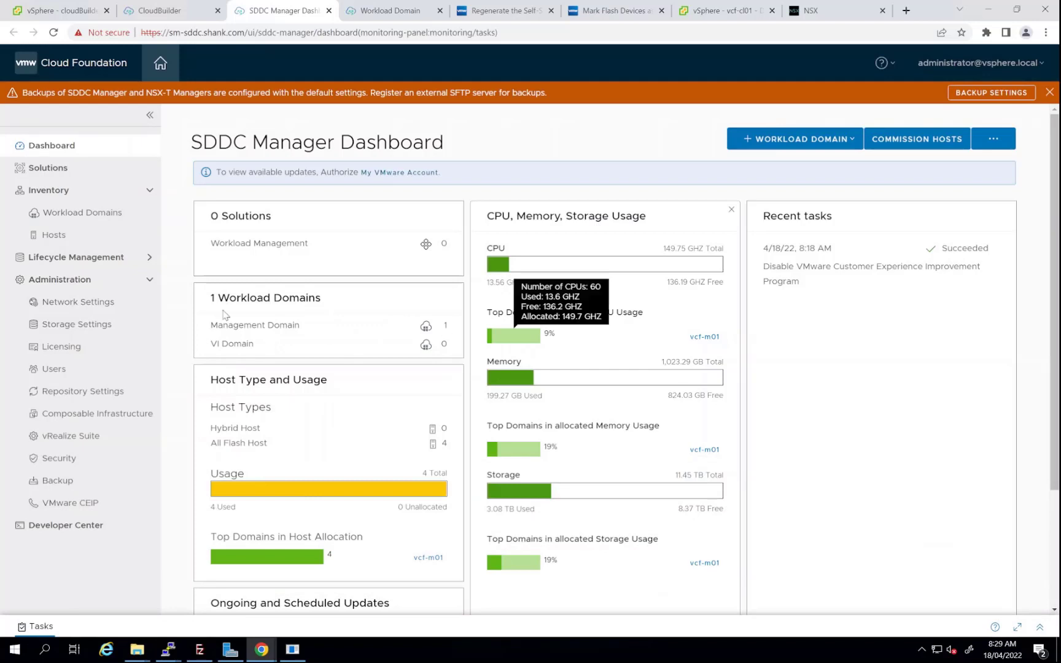
click(50, 234)
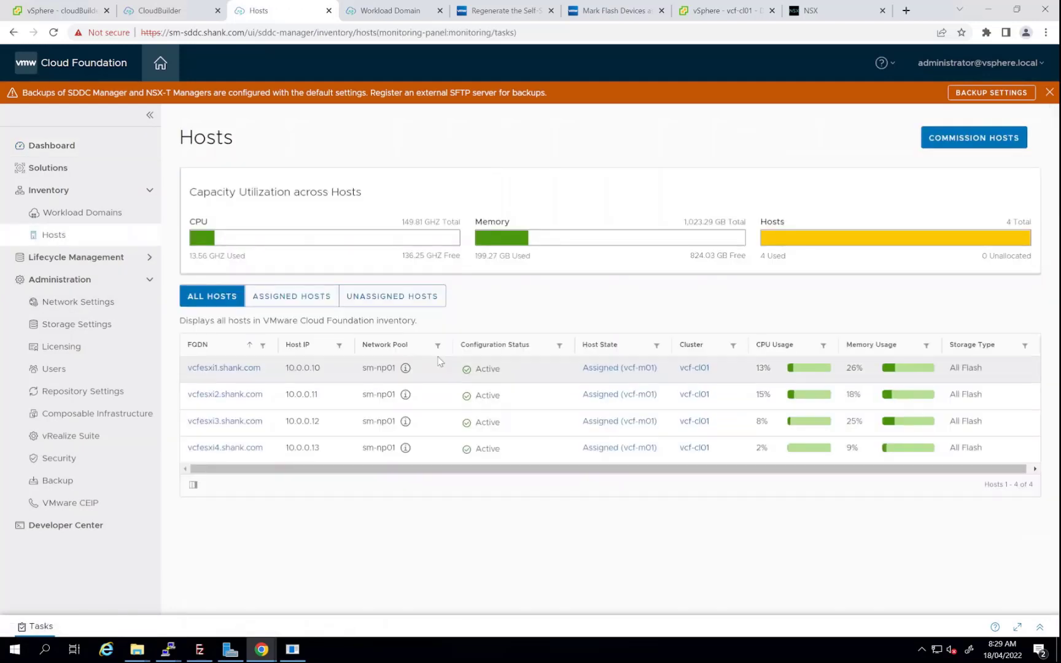
click(109, 213)
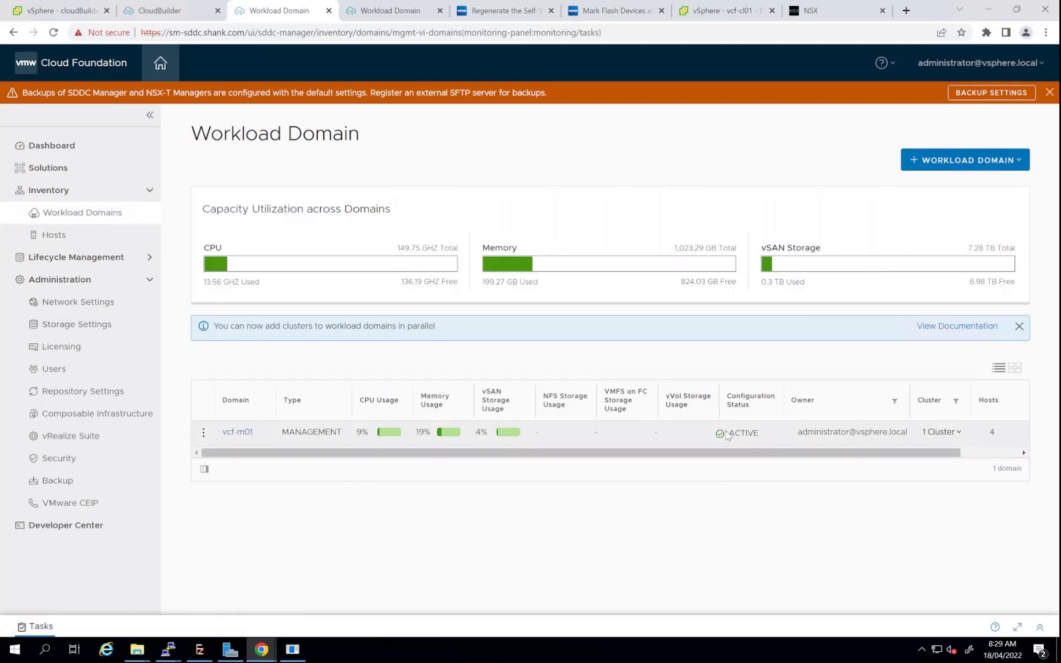
click(727, 15)
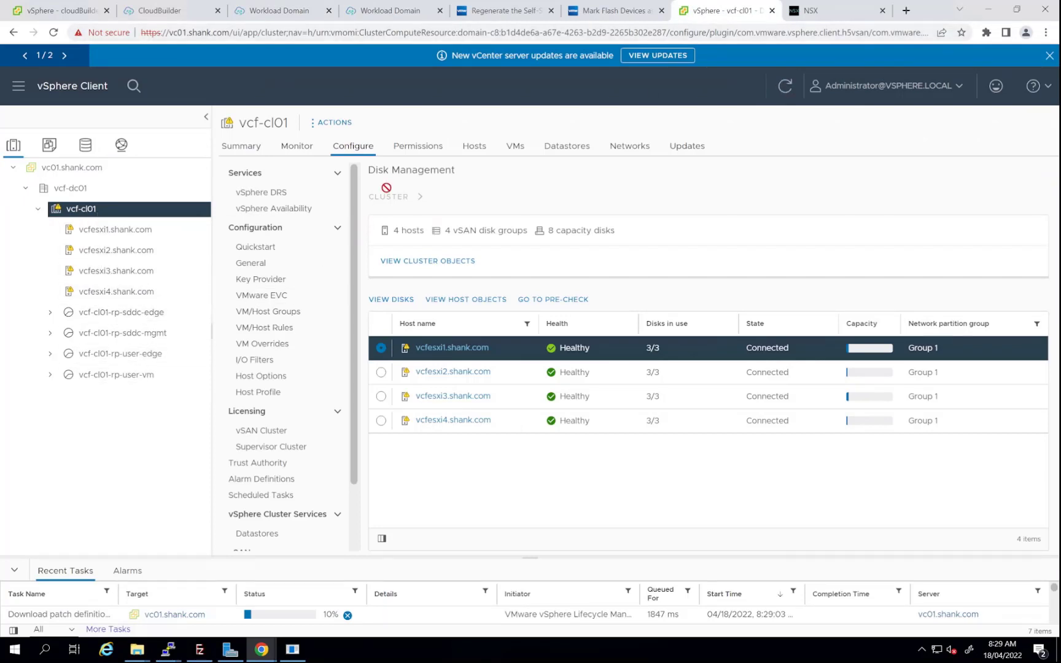
Check the vSAN cluster licence and host vcfesxi1's healthy disk group in vcf-cl01
click(274, 438)
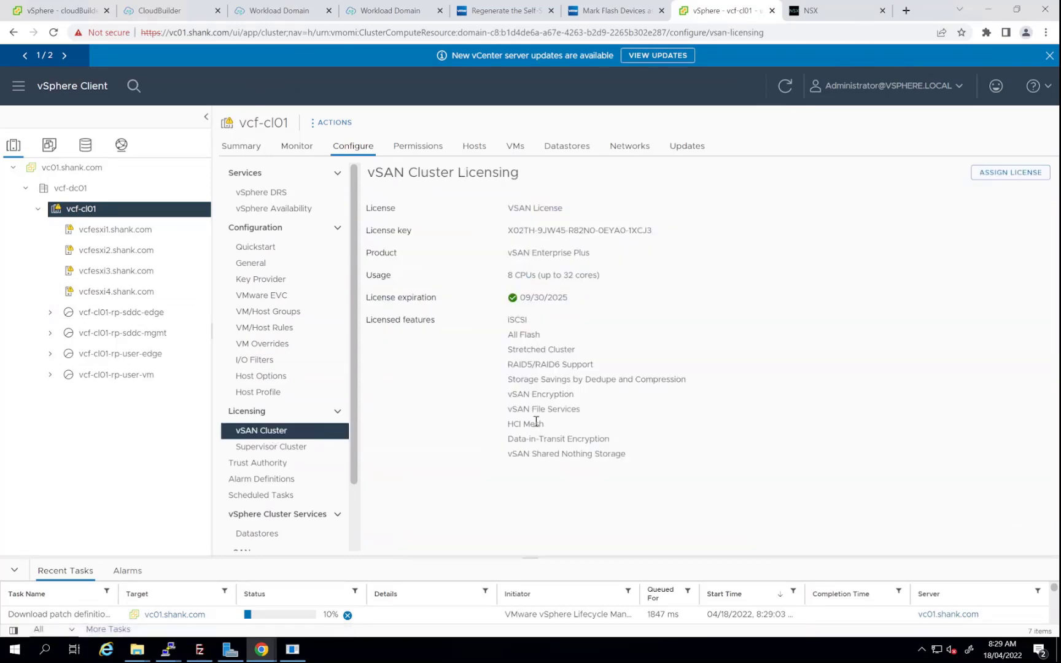
scroll(279, 479, down, 3)
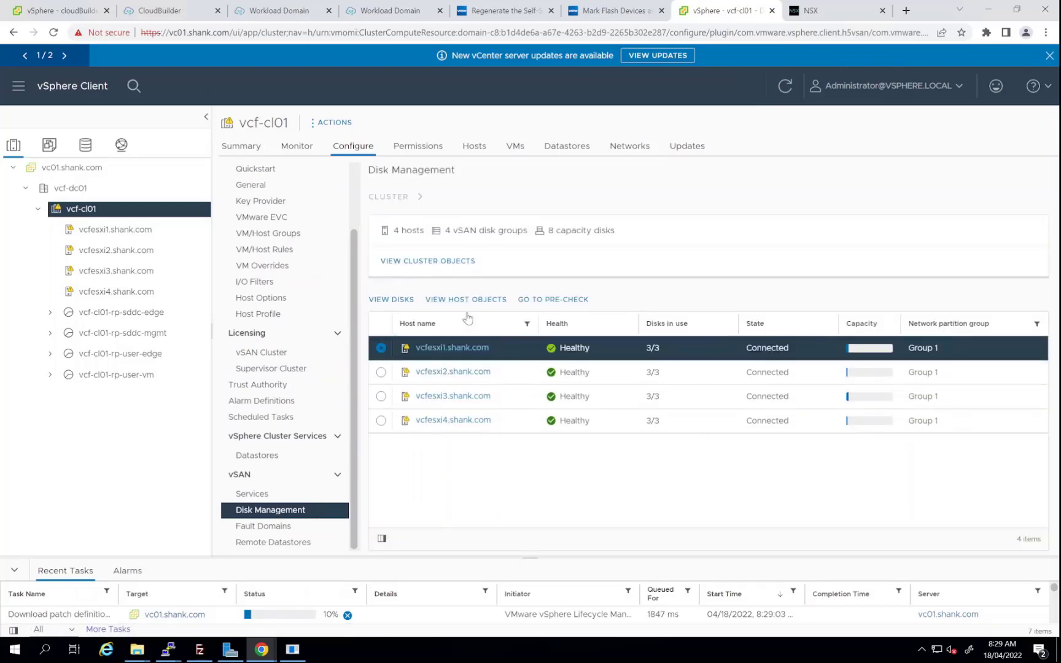
click(400, 300)
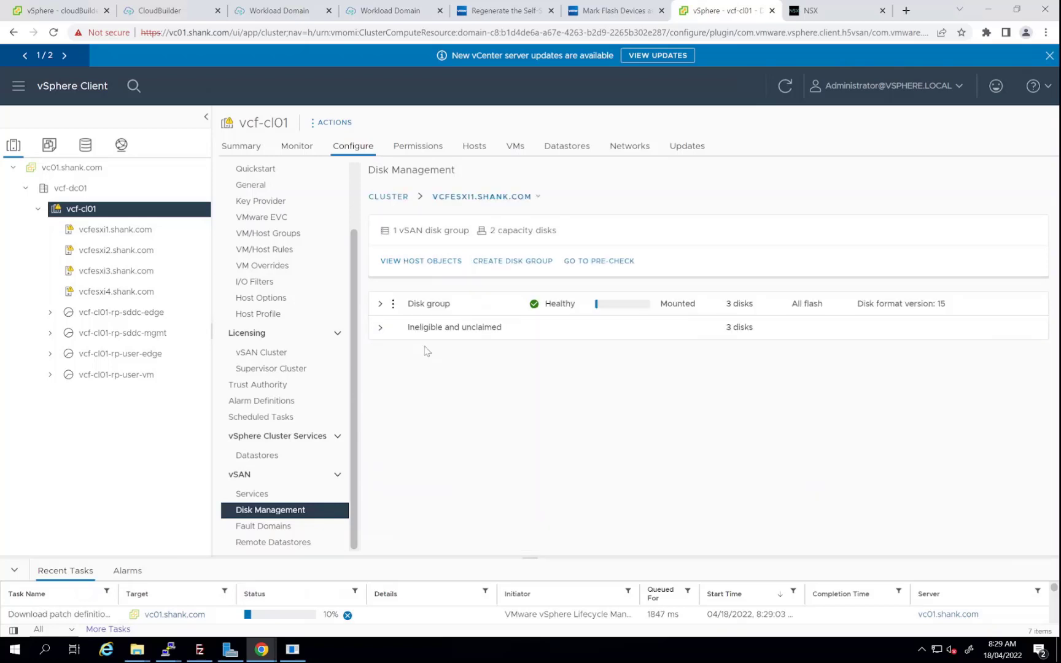
click(380, 303)
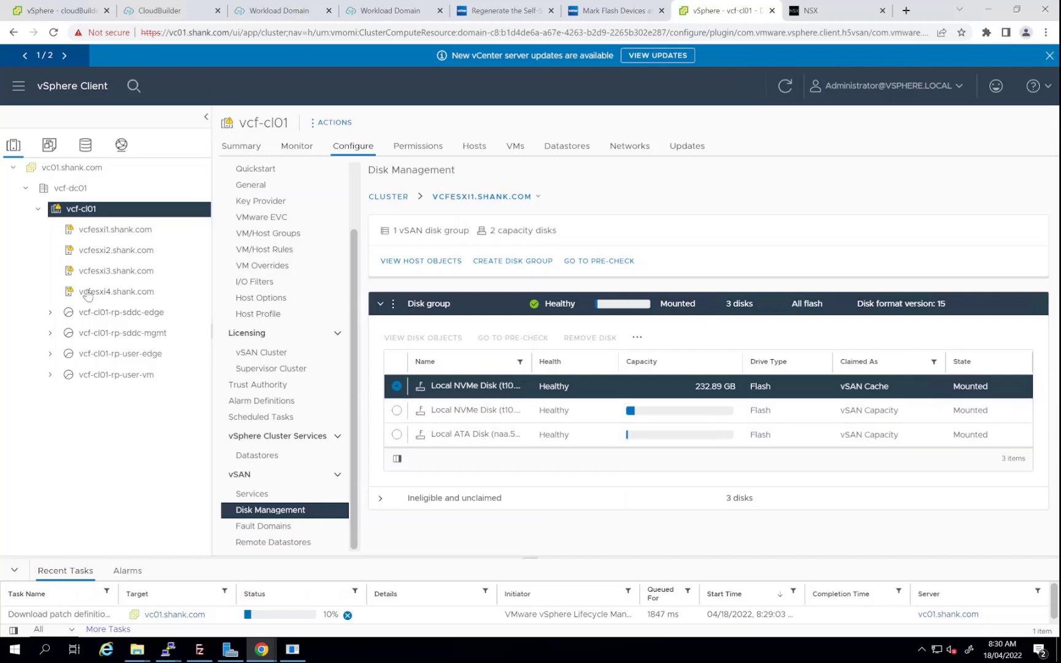
Confirm EVC Sandy Bridge mode is enabled, then view NSX-T's host transport nodes
scroll(301, 294, up, 2)
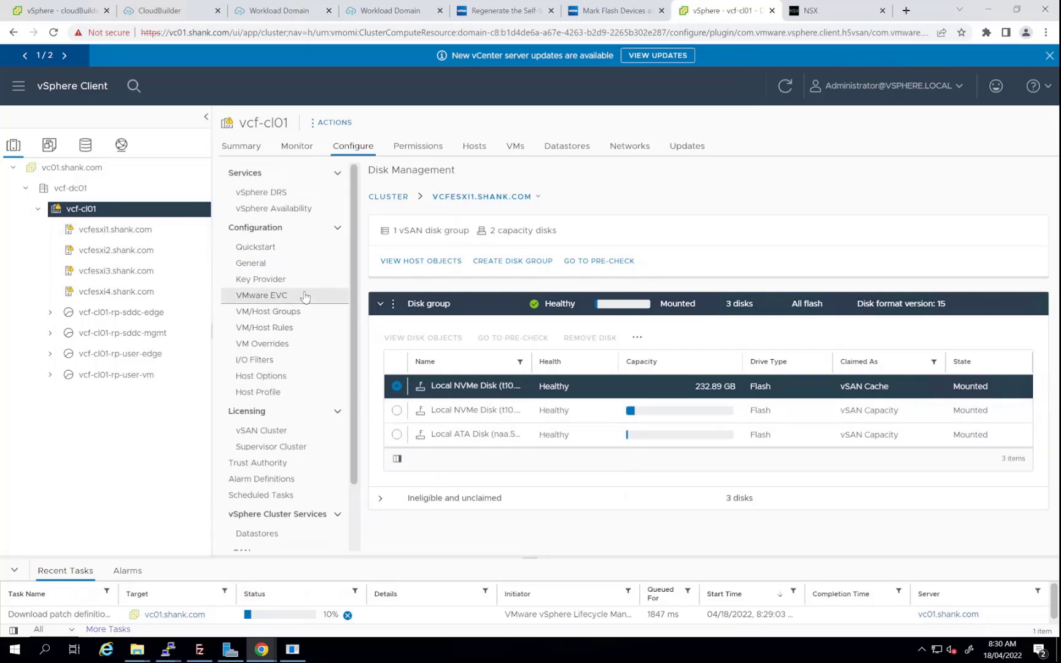
click(291, 297)
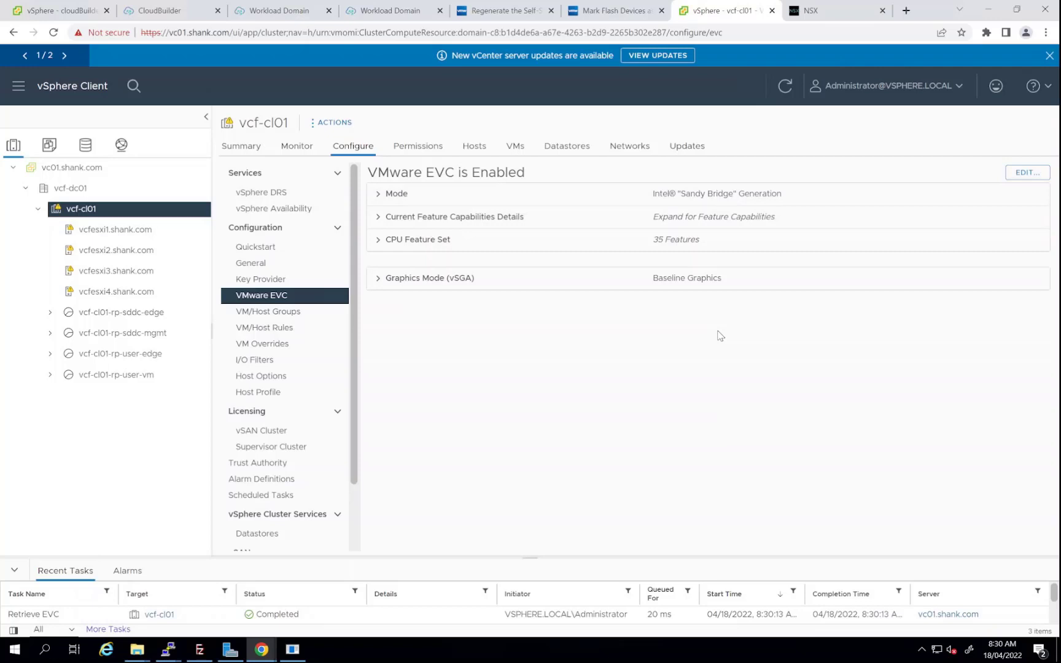
click(823, 17)
click(248, 120)
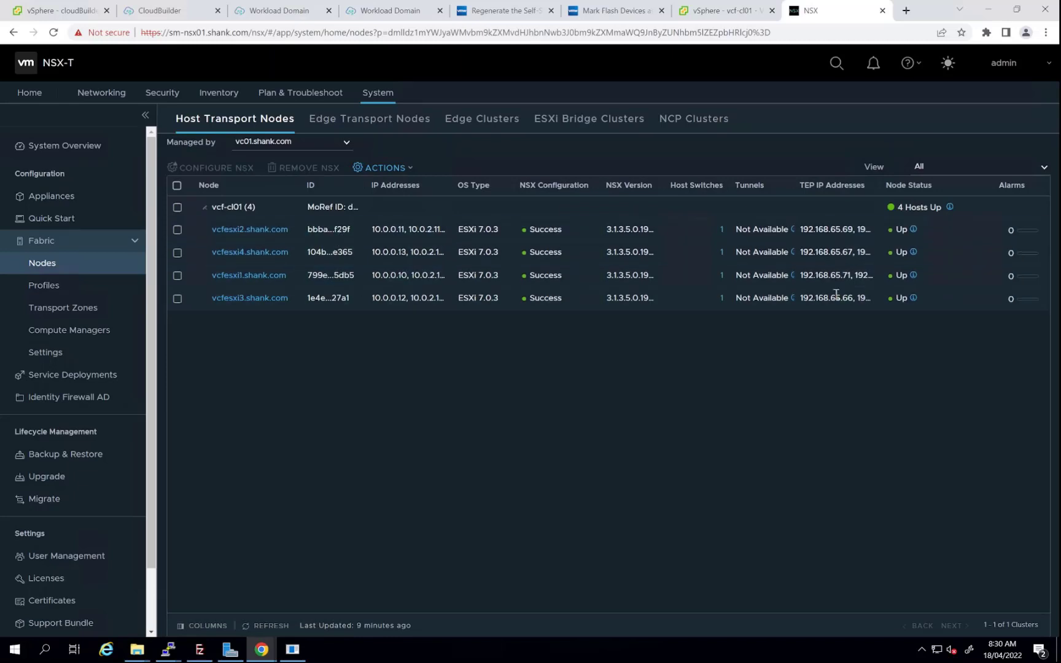
Verify the four host transport nodes' TEP addresses, confirm no edge nodes exist, and return to SDDC Manager
drag(980, 184, 975, 185)
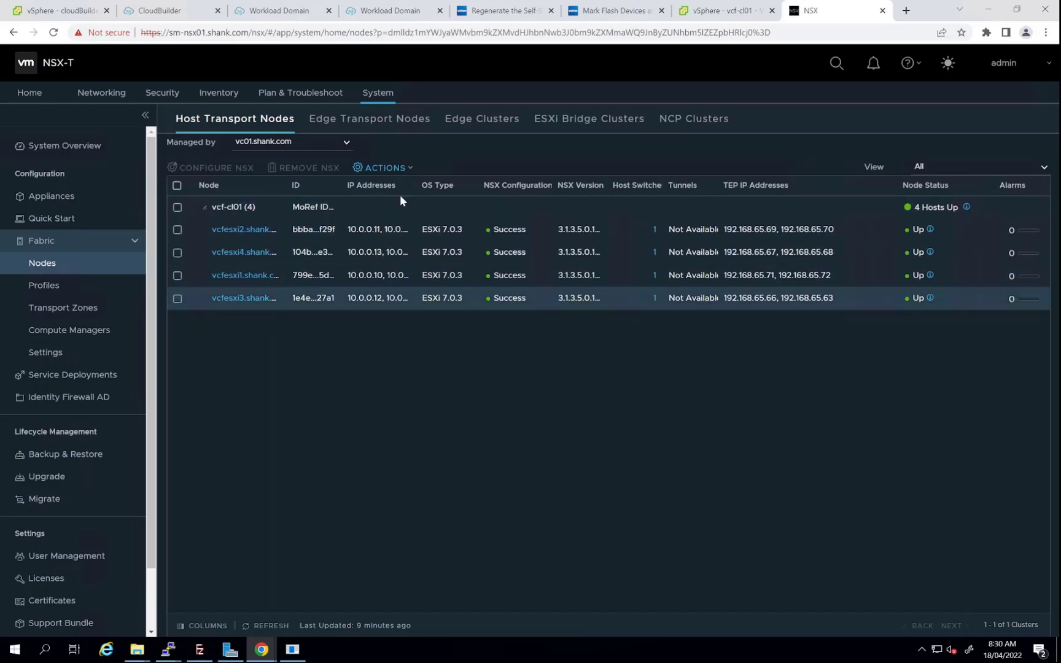
click(381, 118)
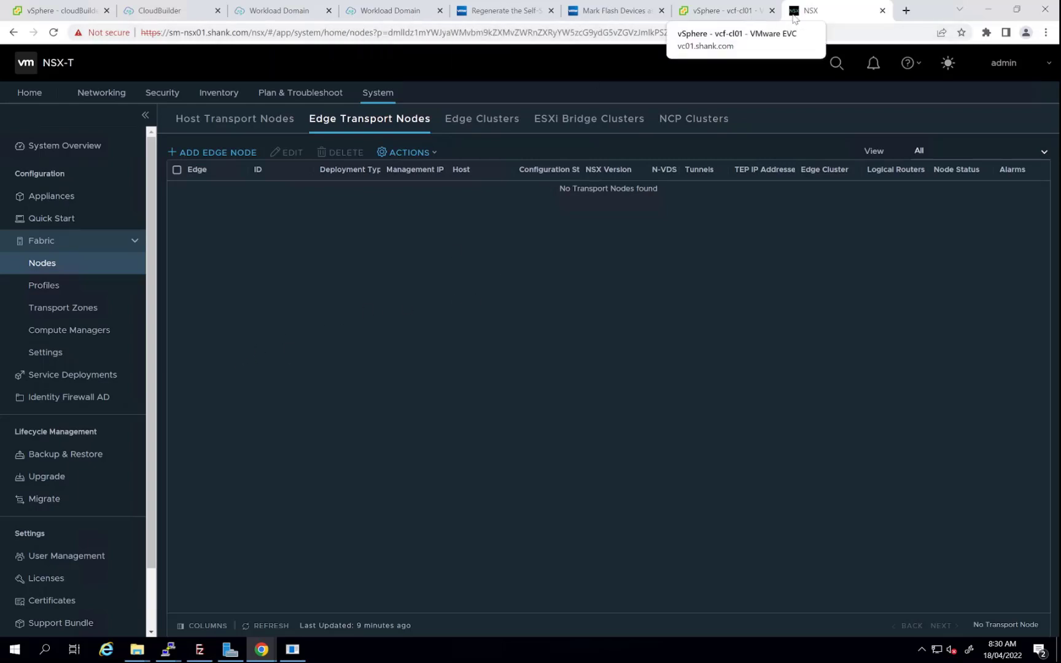
click(362, 8)
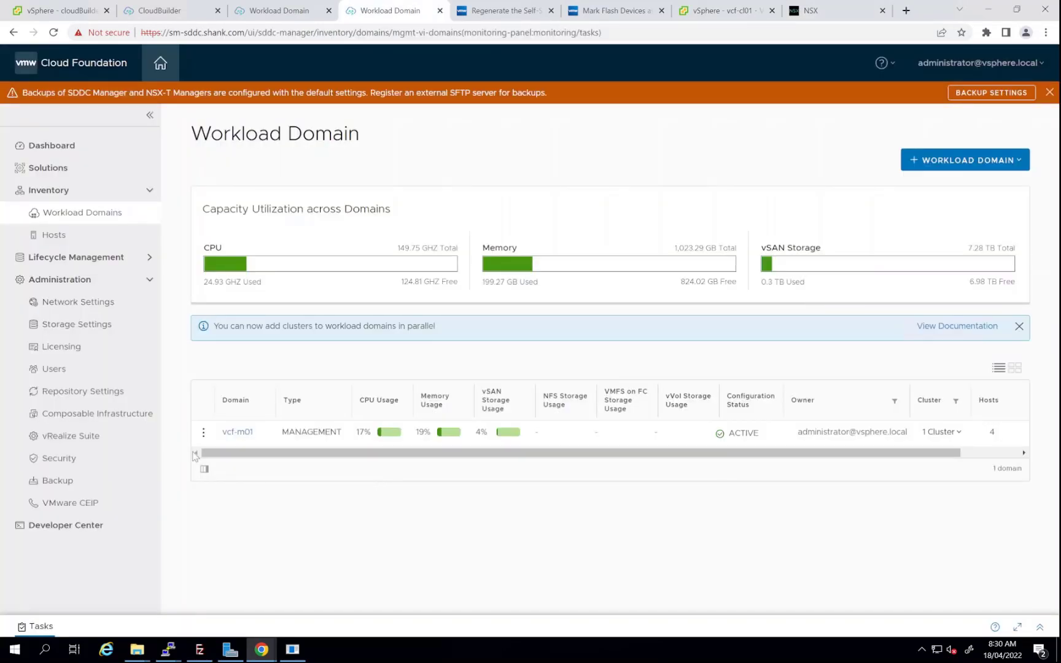
click(204, 433)
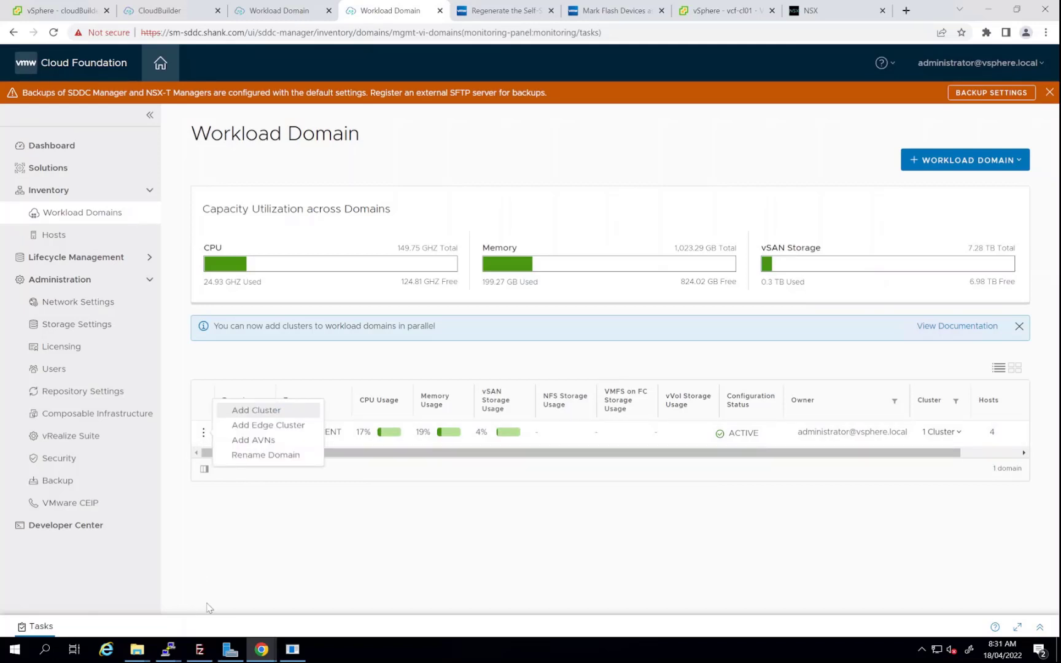
click(197, 519)
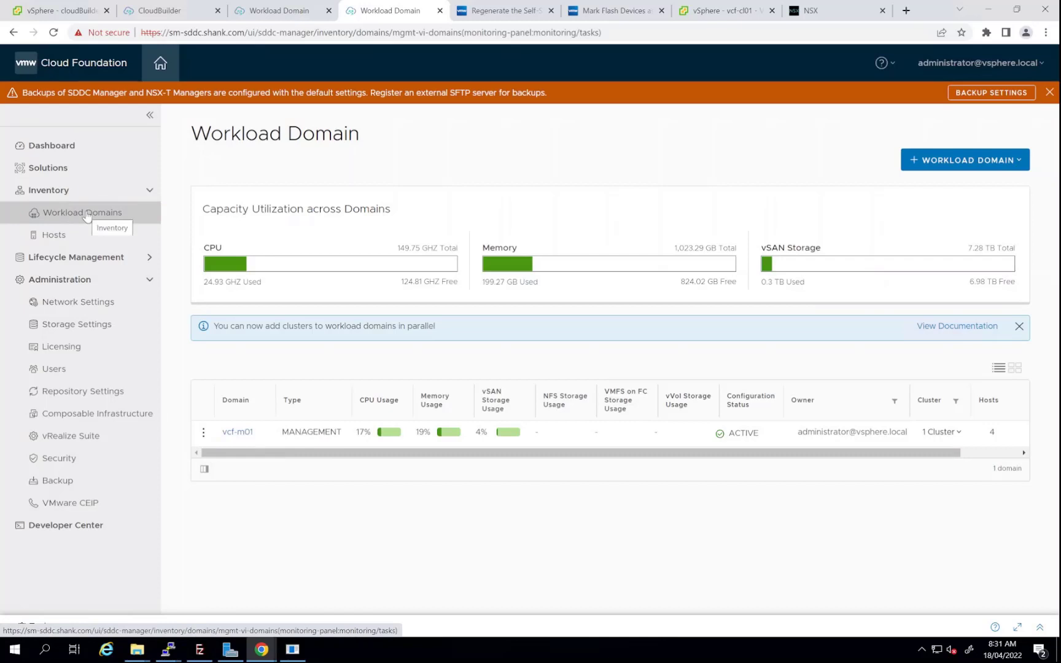
click(203, 433)
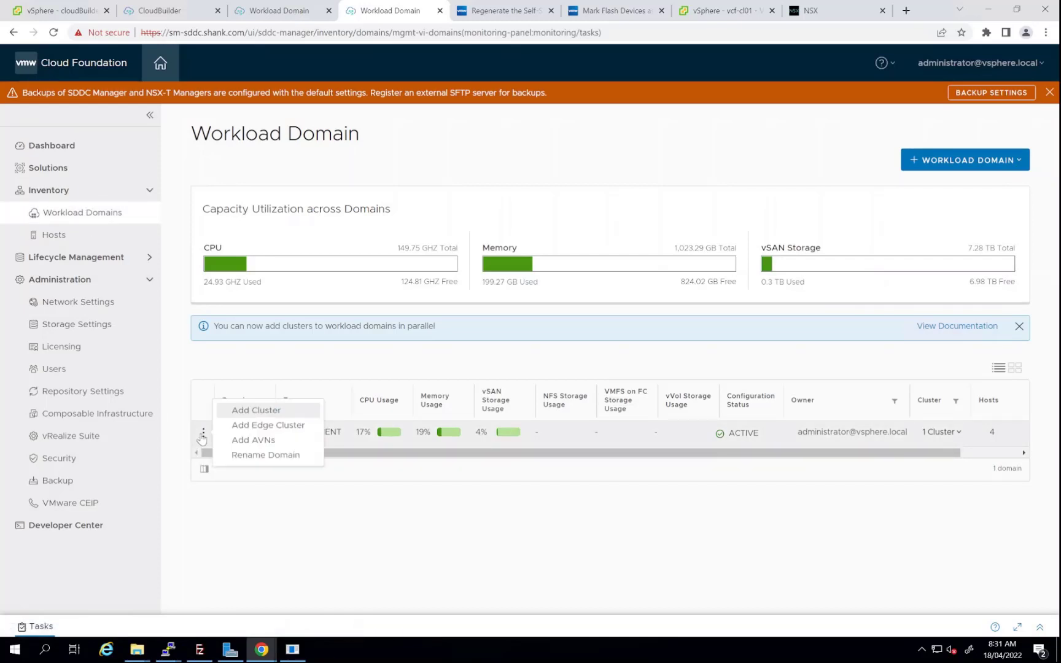
click(268, 428)
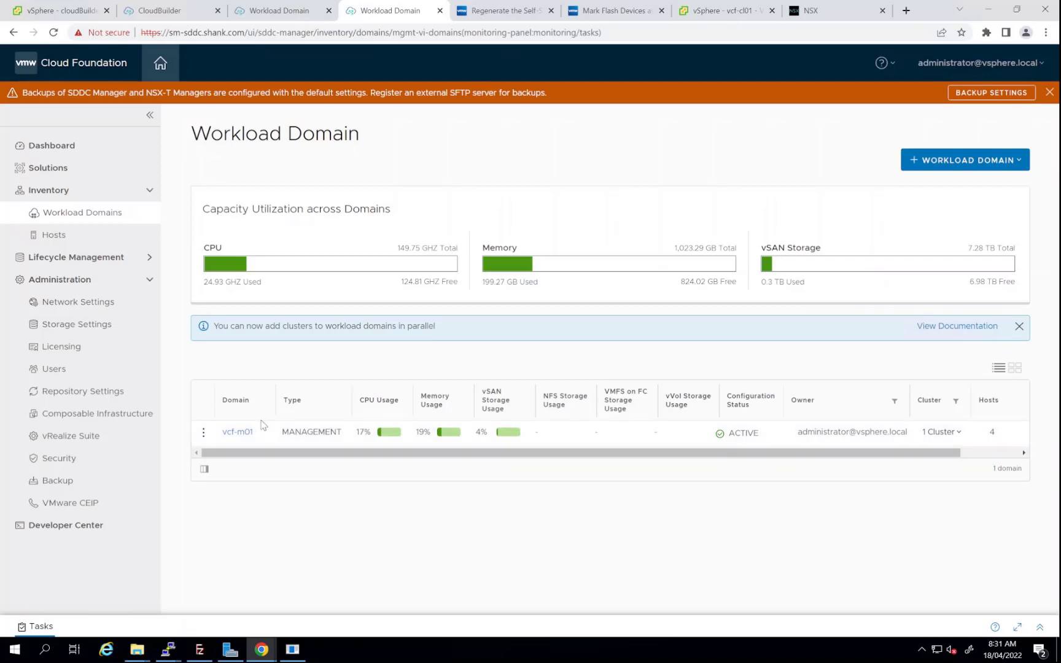
click(203, 432)
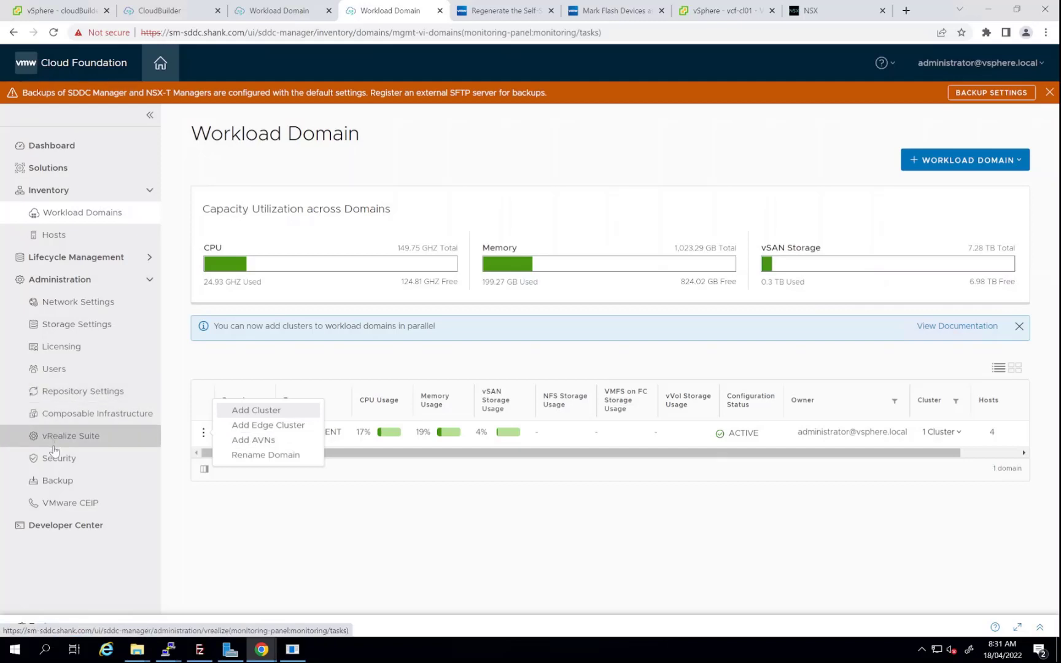
click(301, 558)
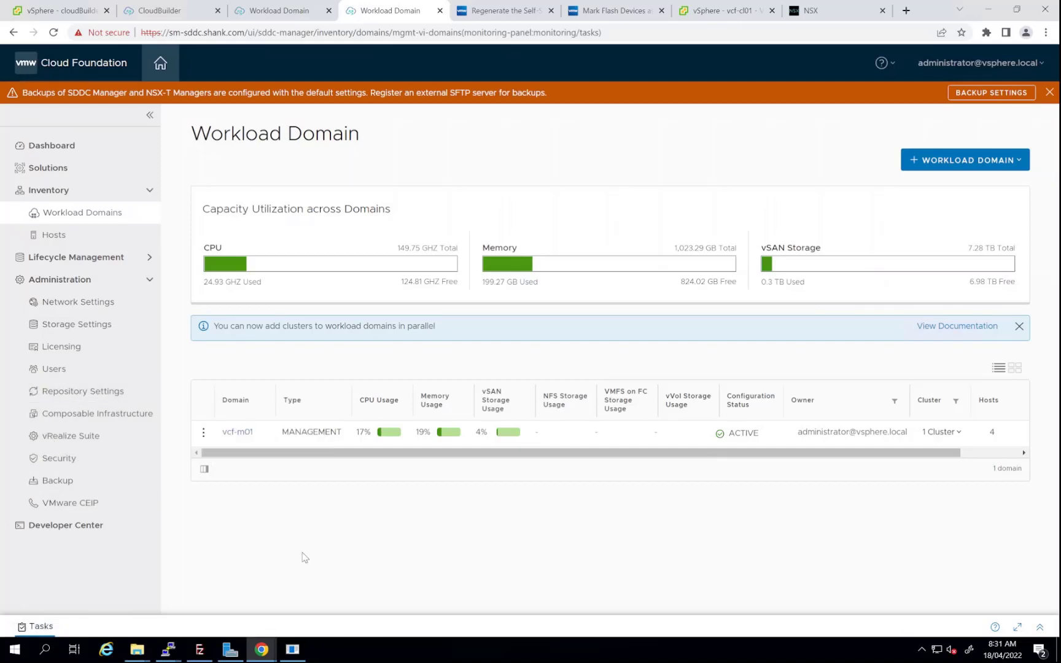